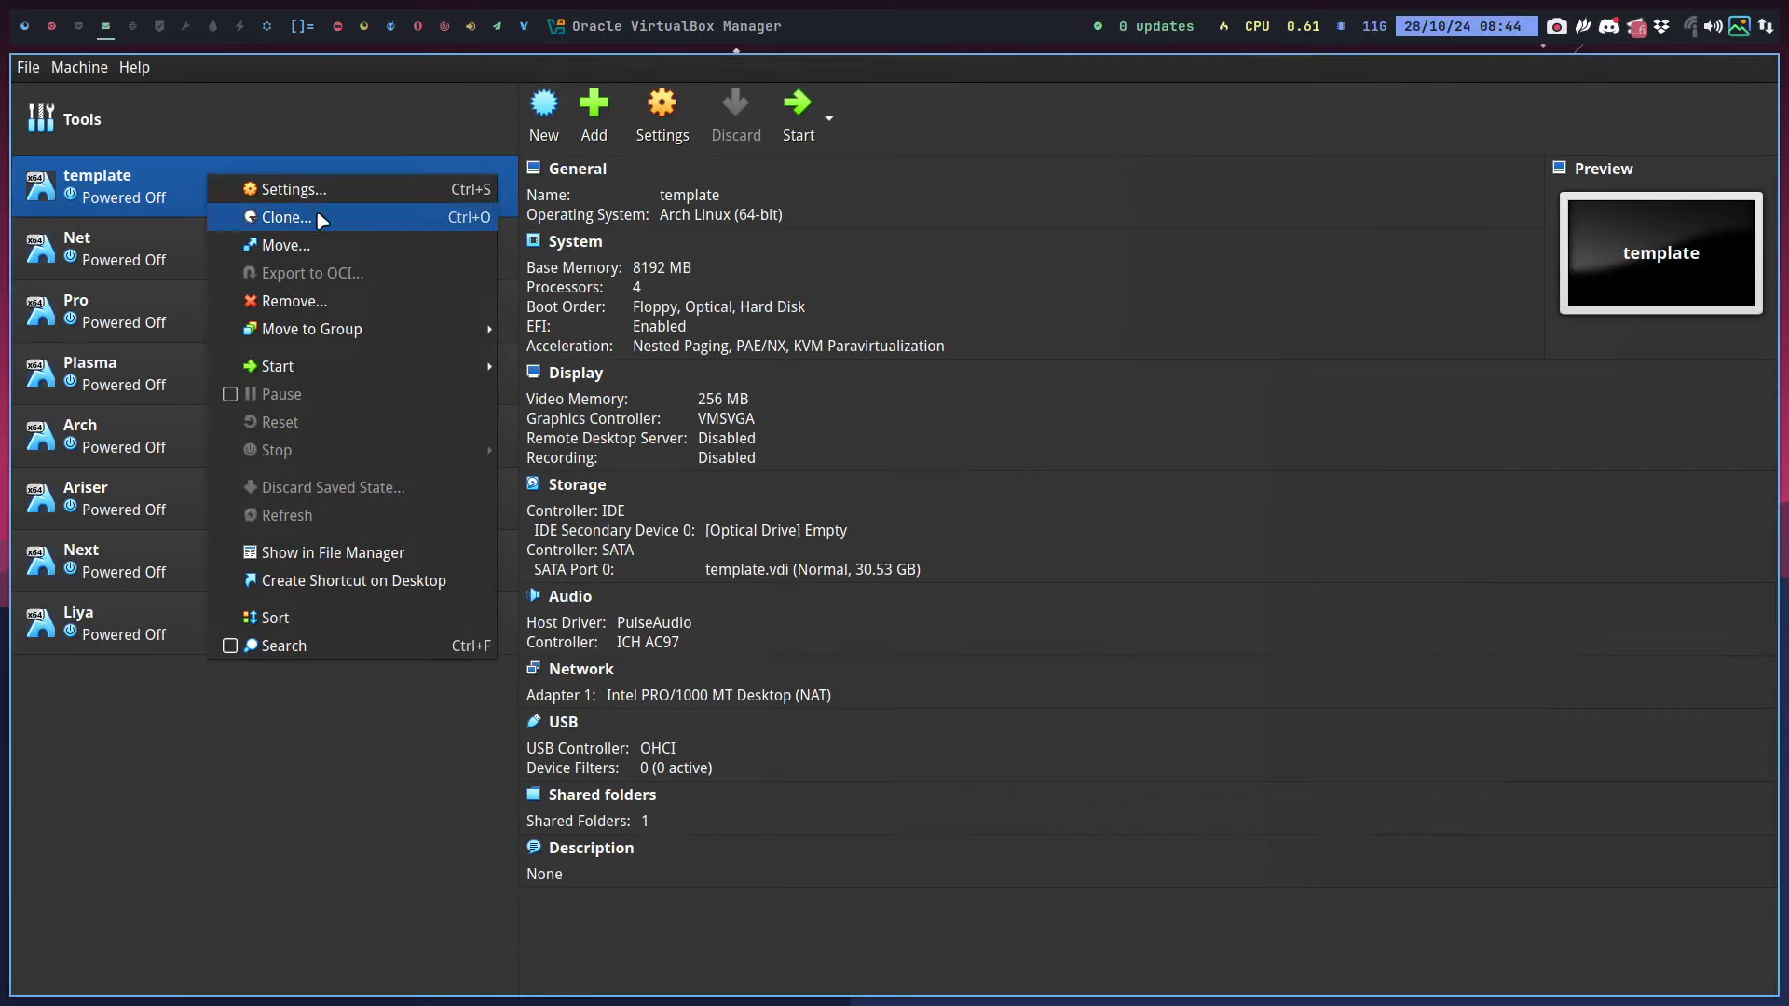
# Clone the template virtual machine as a new machine named snal
pyautogui.click(320, 217)
pyautogui.hotkey('ctrl', 'a')
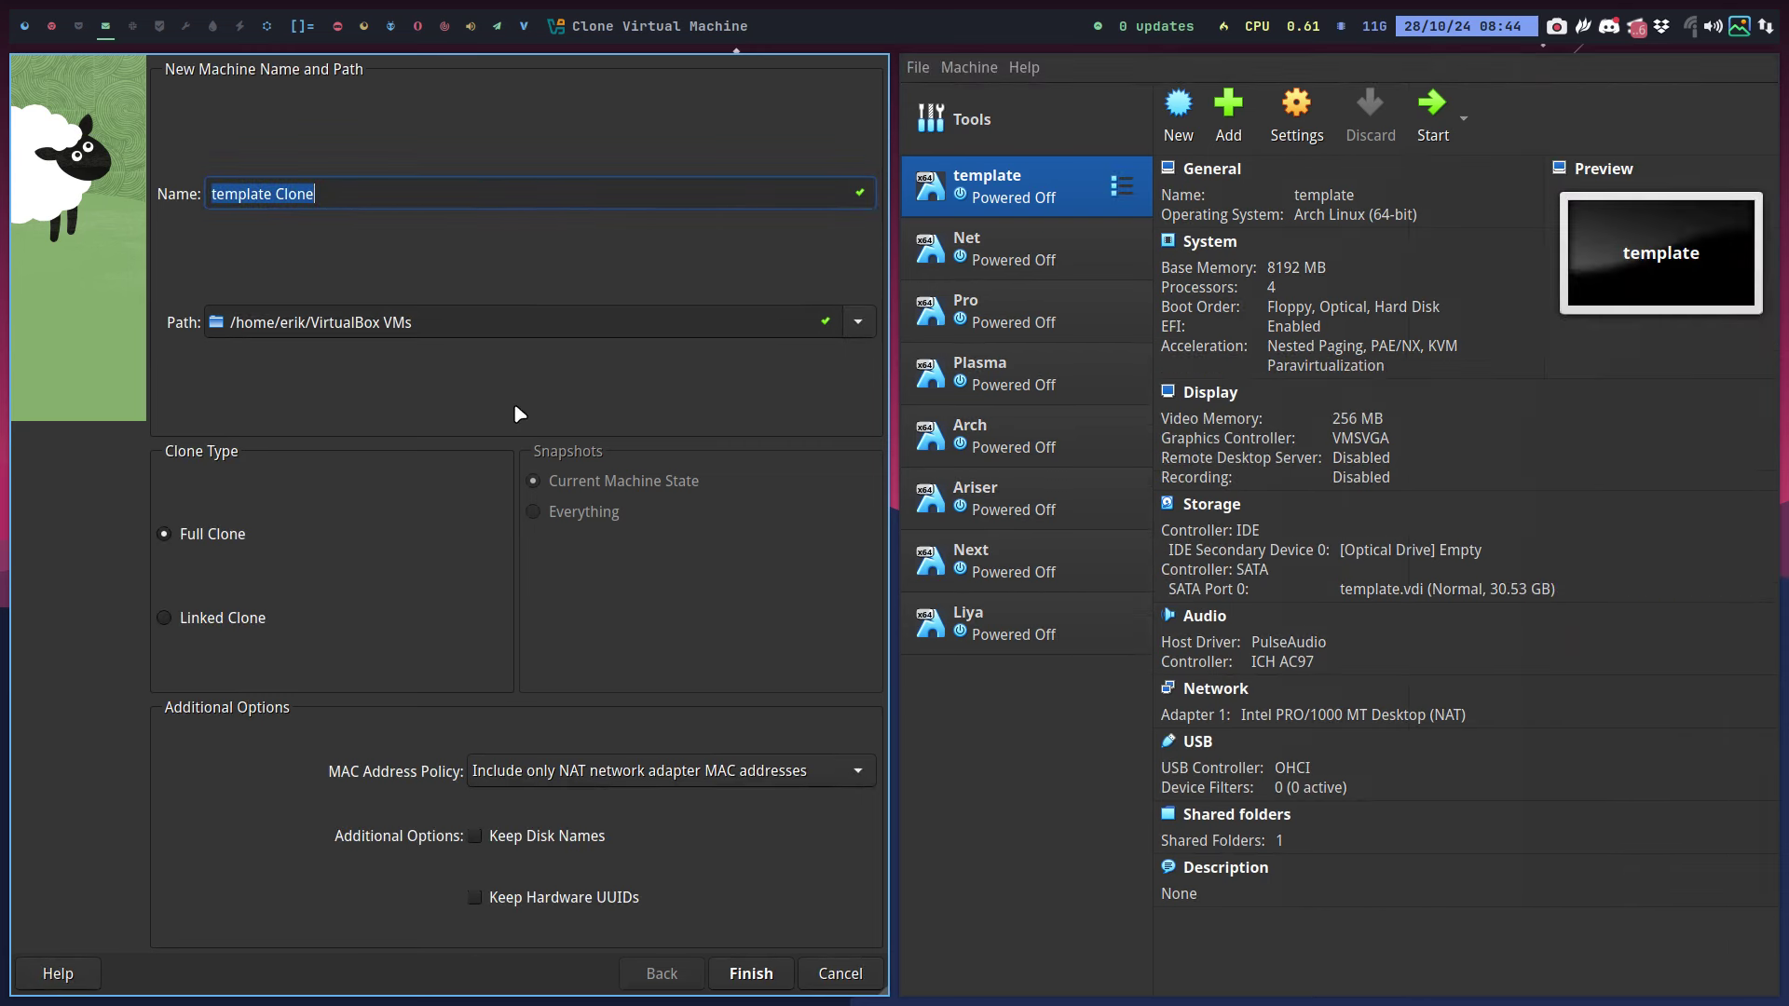
pyautogui.write('snal')
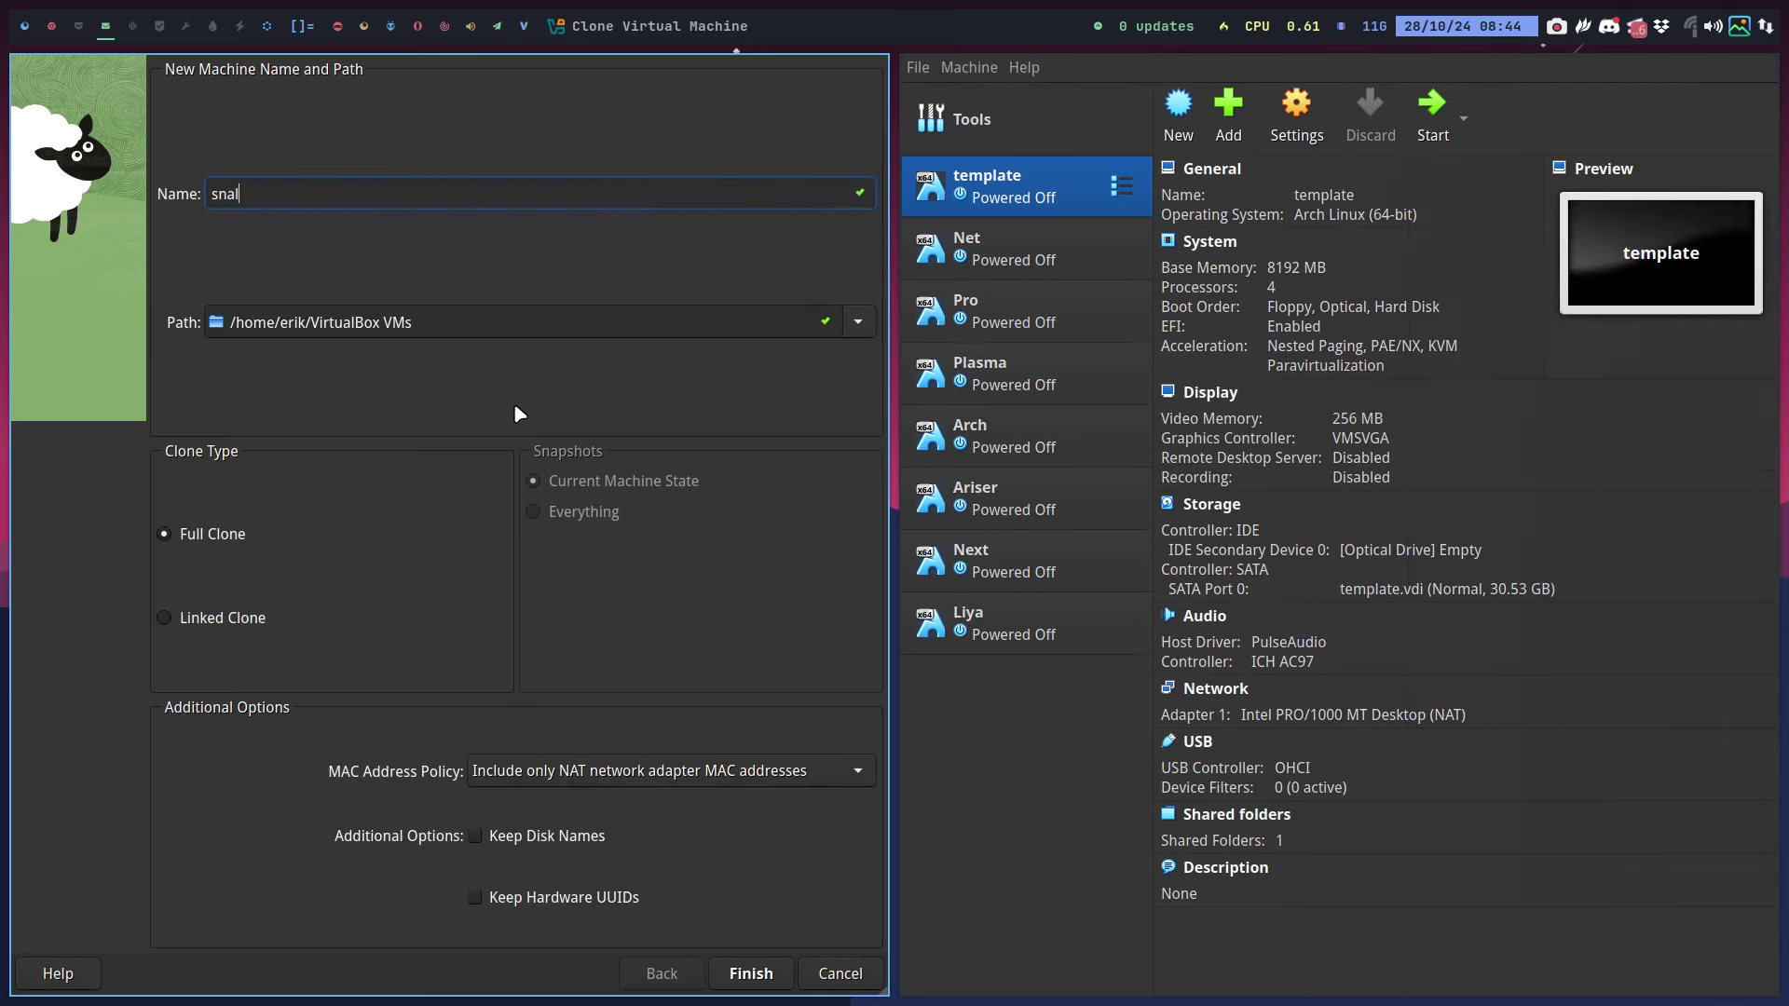
pyautogui.press('Return')
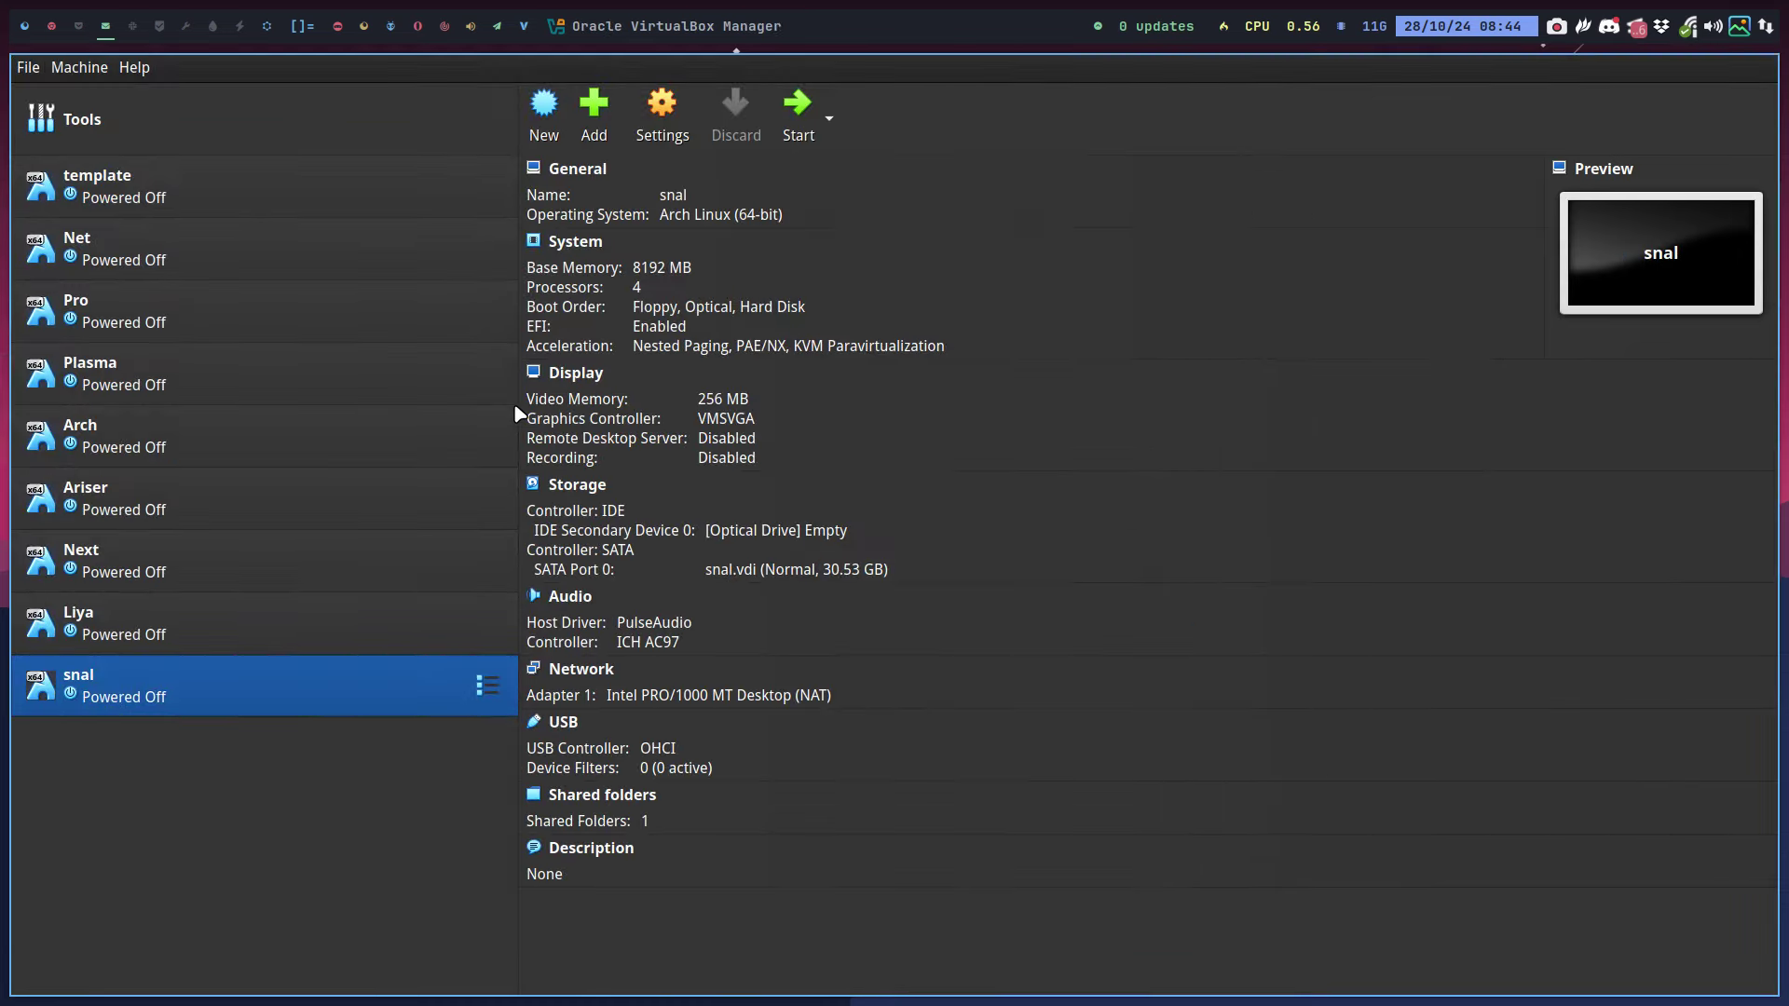
# Attach snallinux-1.34-x86_64.iso to the snal VM's empty optical drive
pyautogui.click(774, 532)
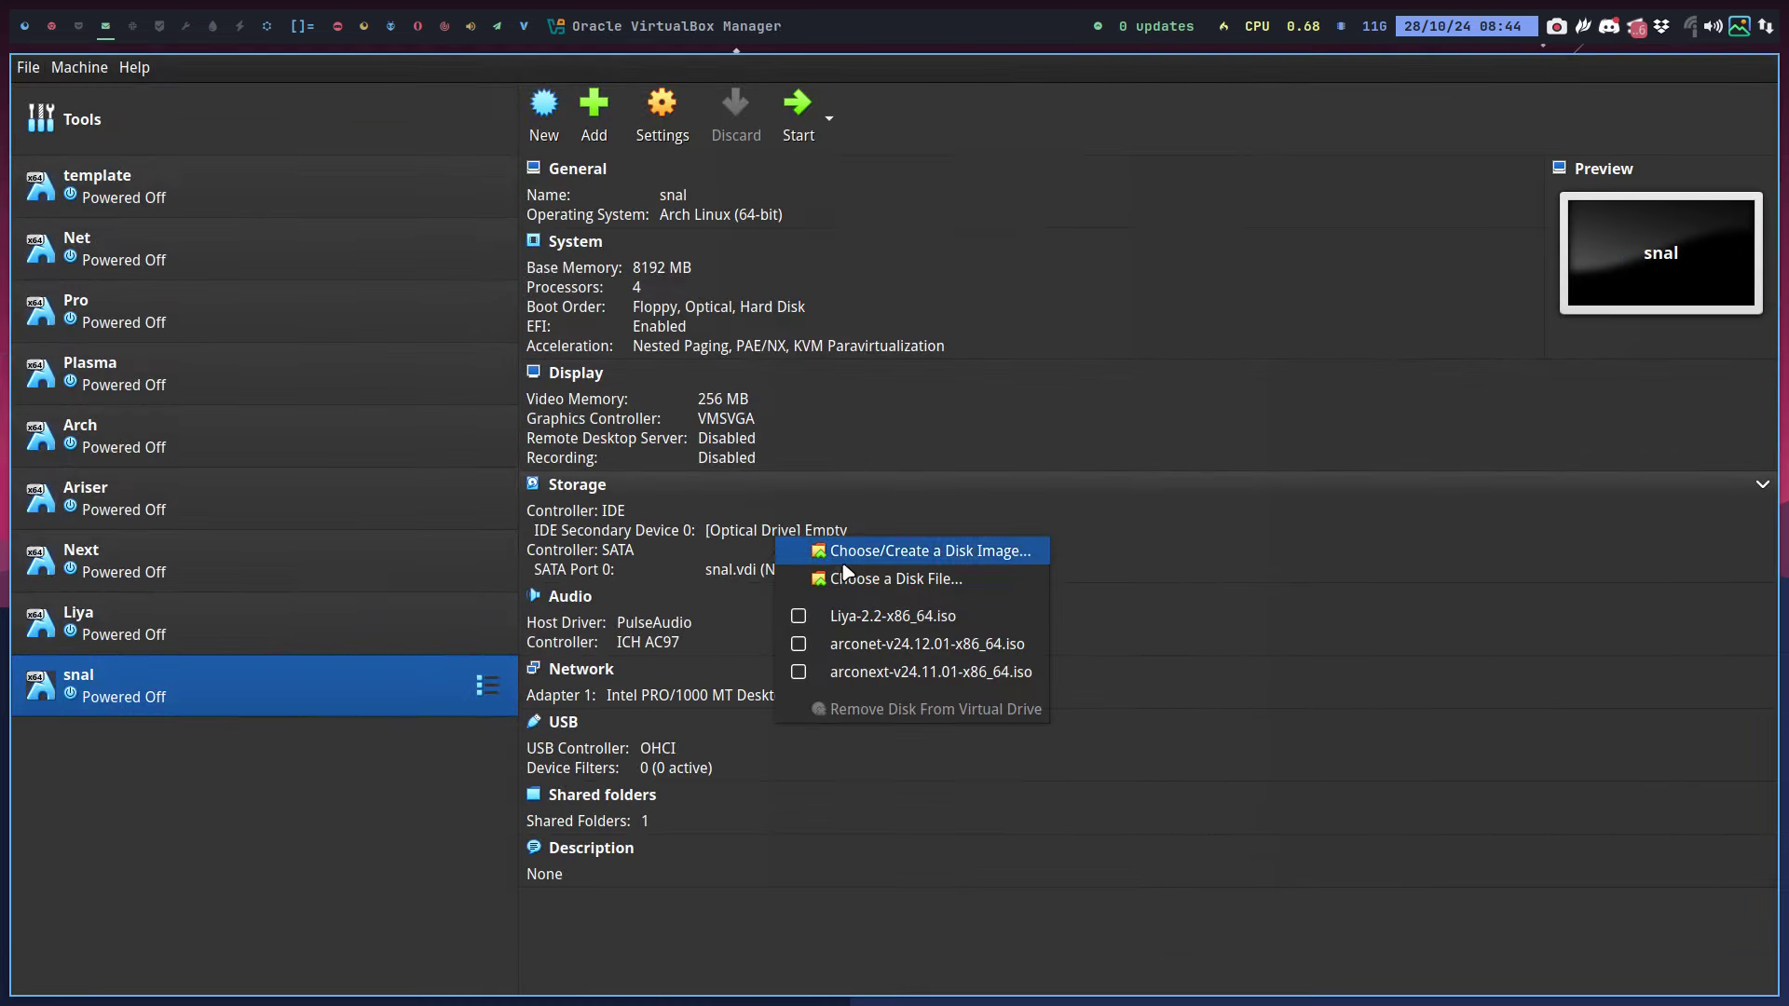
pyautogui.click(874, 579)
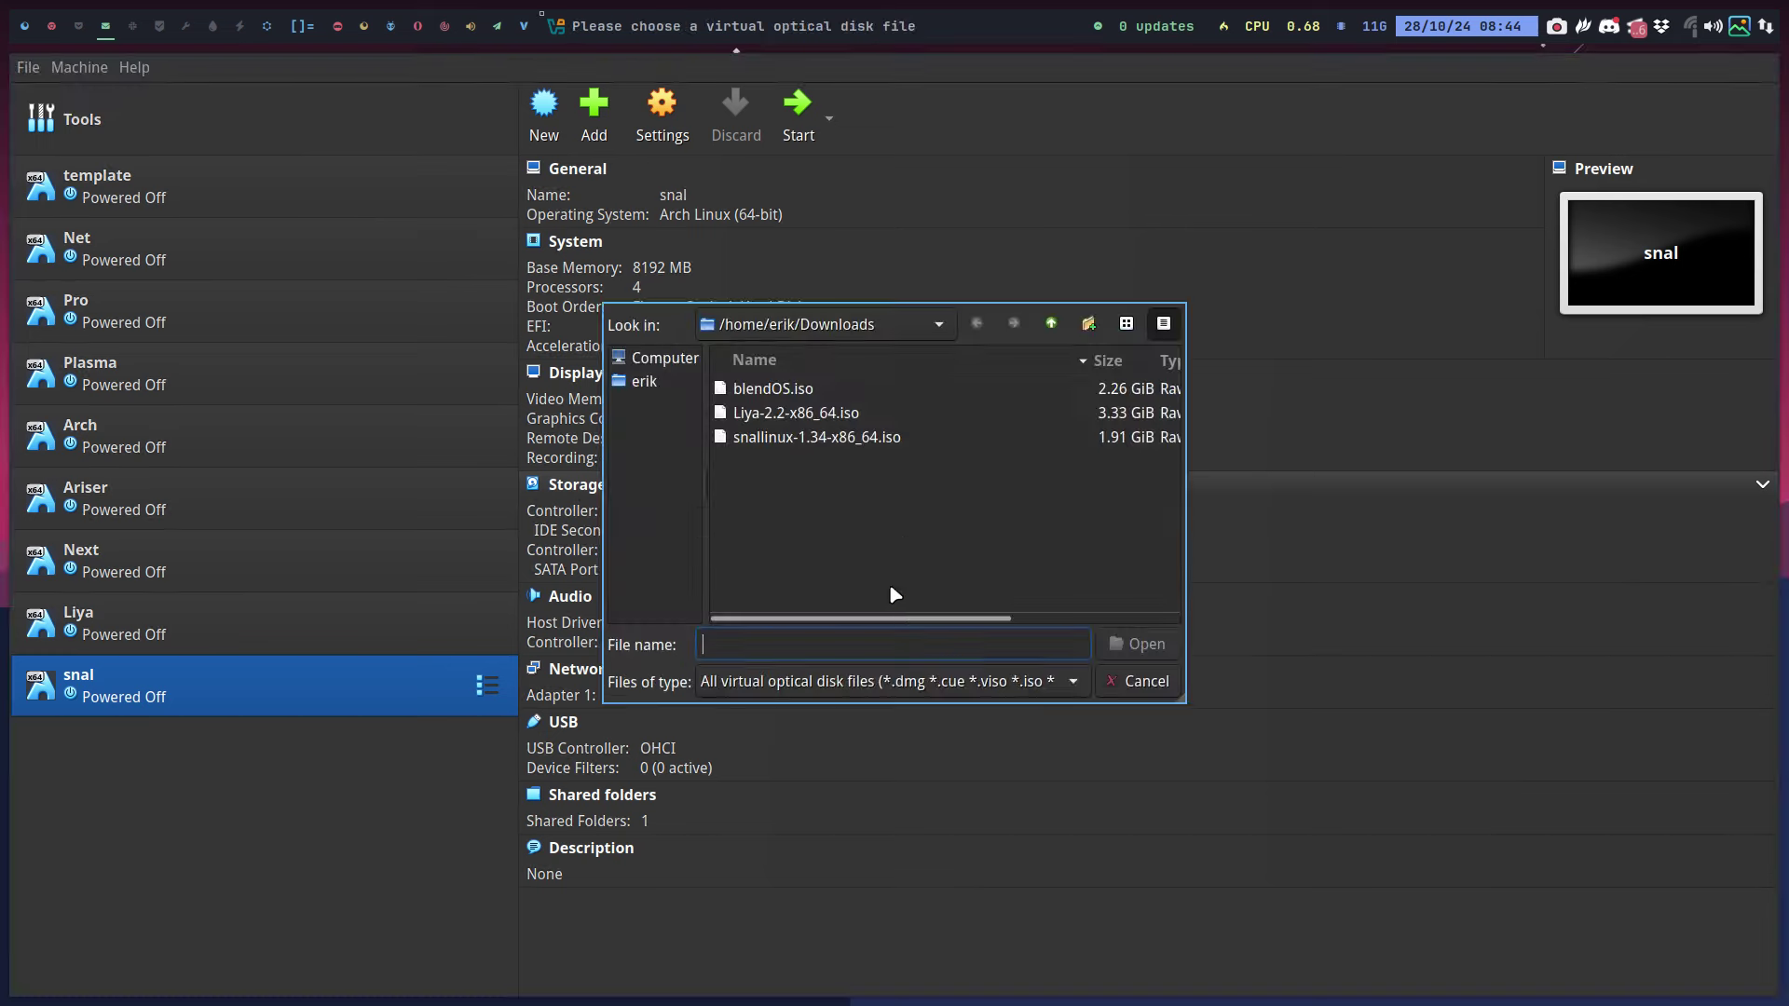
pyautogui.click(772, 438)
pyautogui.click(1137, 644)
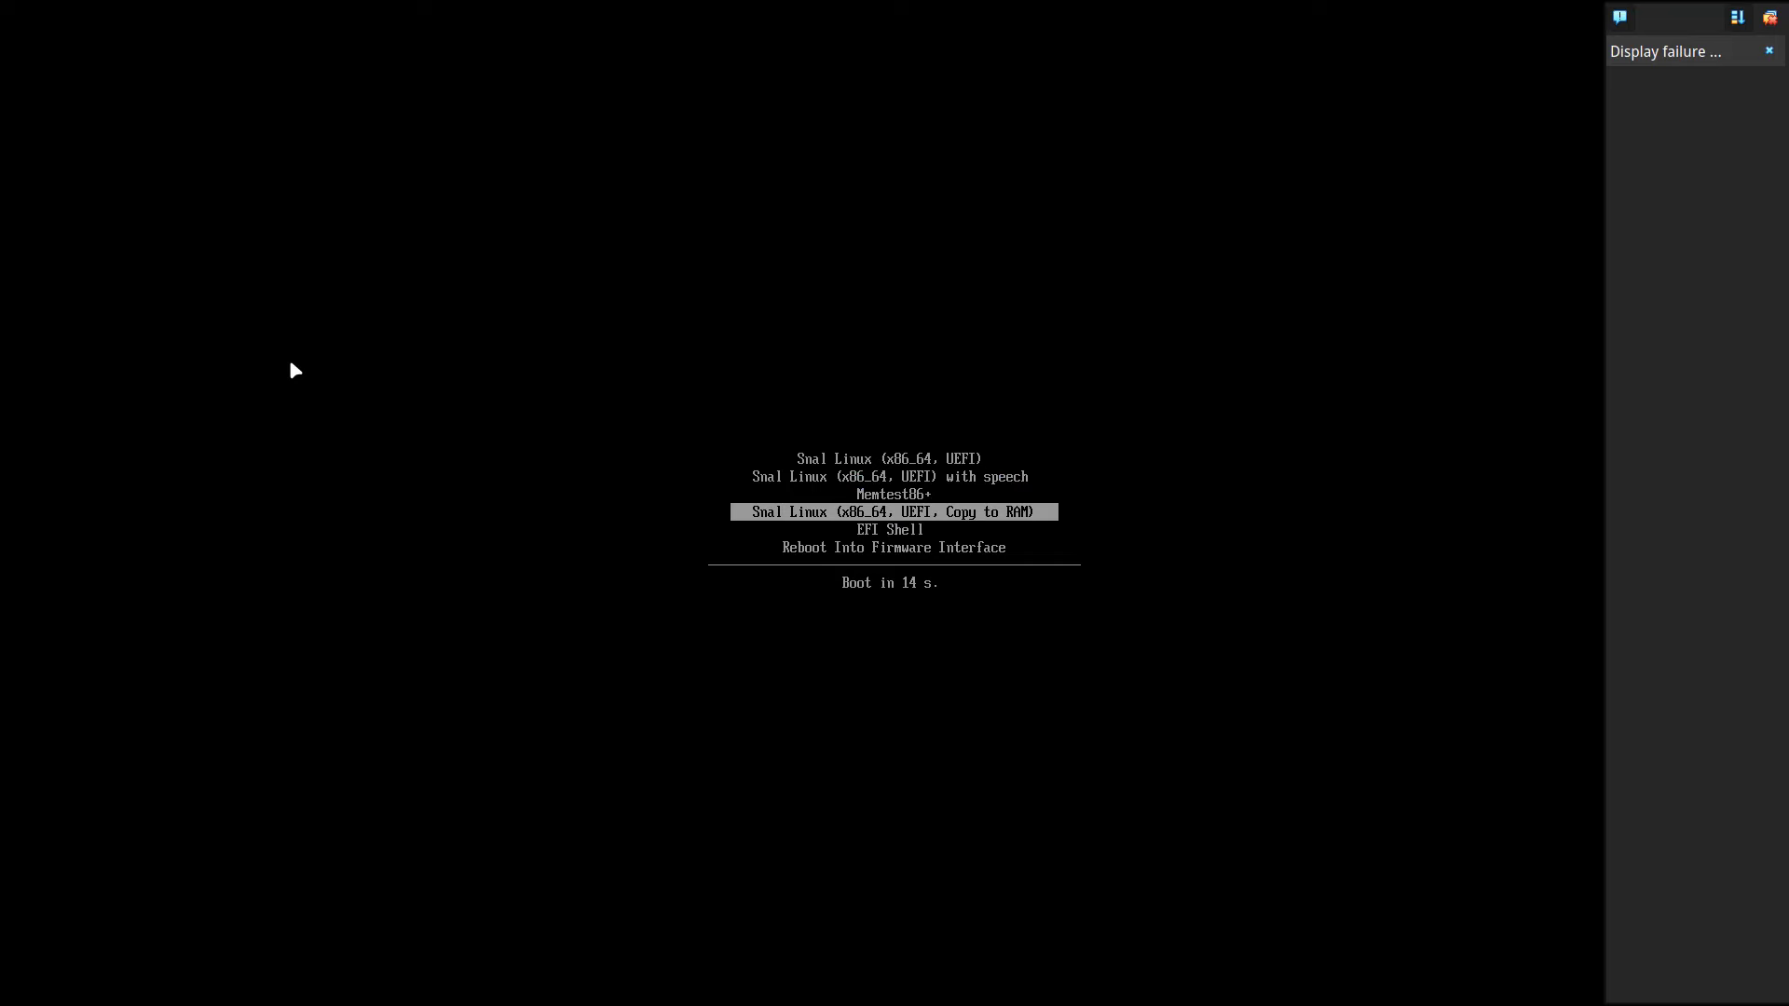
# Boot the Snal Linux (x86_64, UEFI) entry and take the VM window out of fullscreen
pyautogui.press('Up')
pyautogui.press('Up')
pyautogui.press('Up')
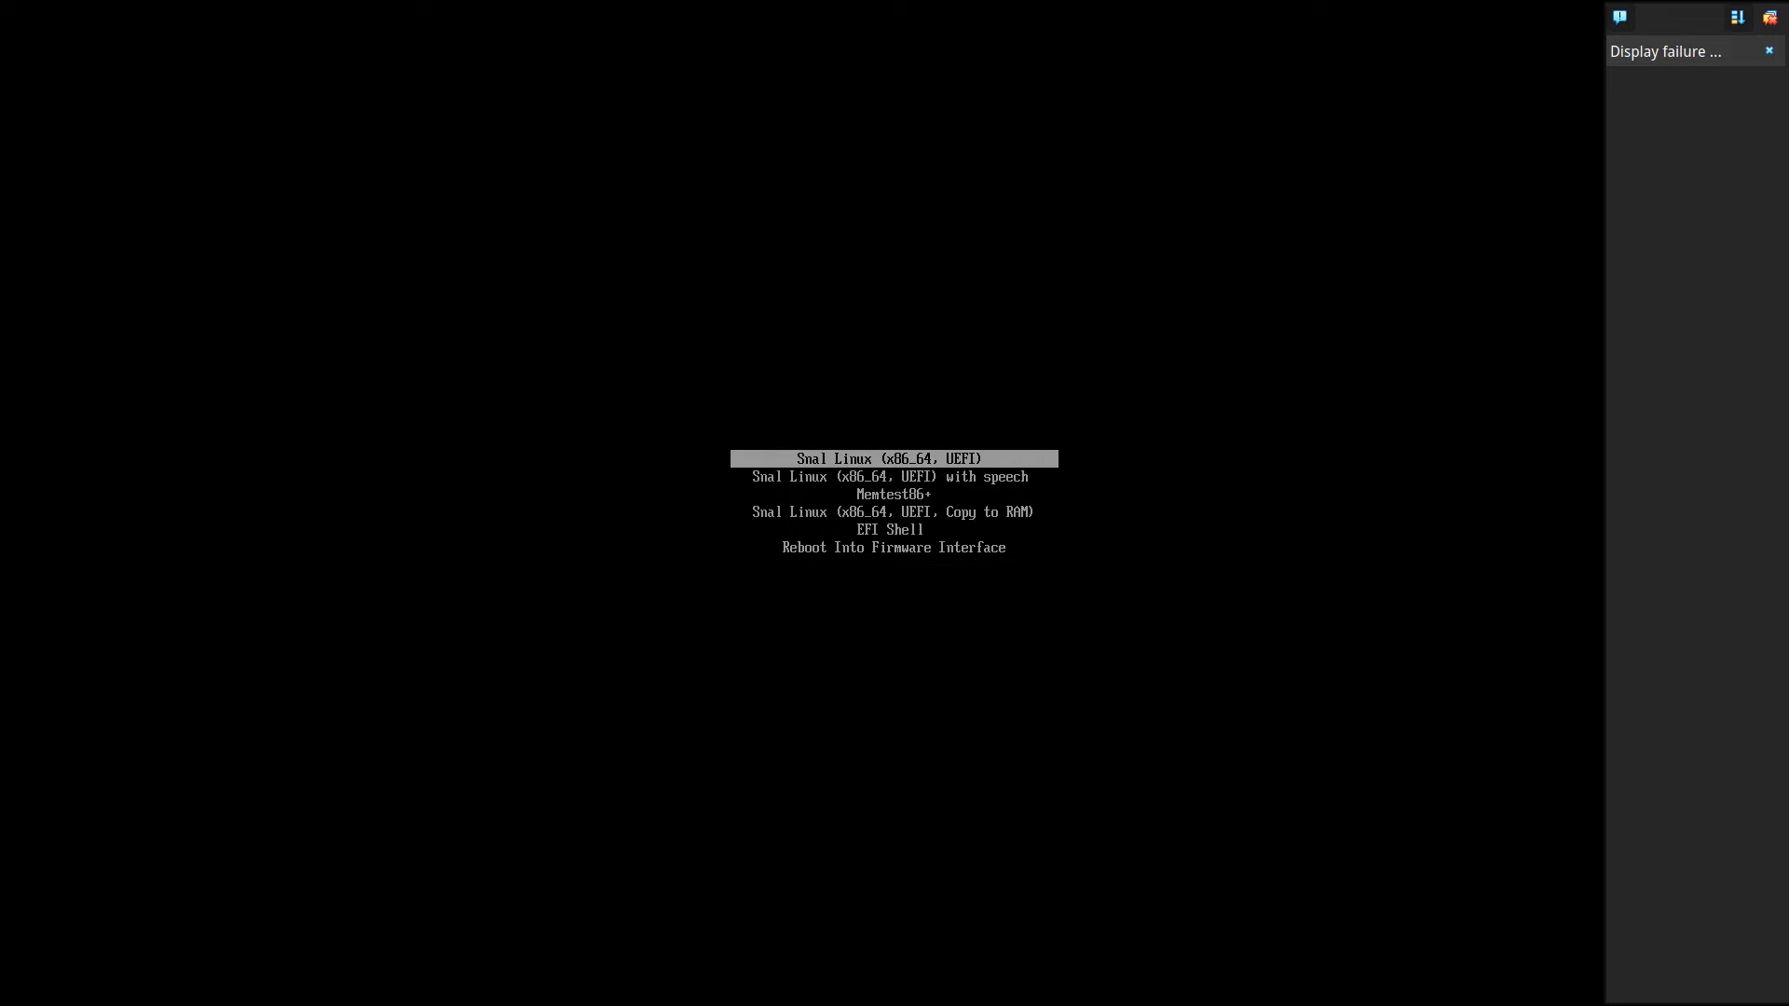
pyautogui.press('Return')
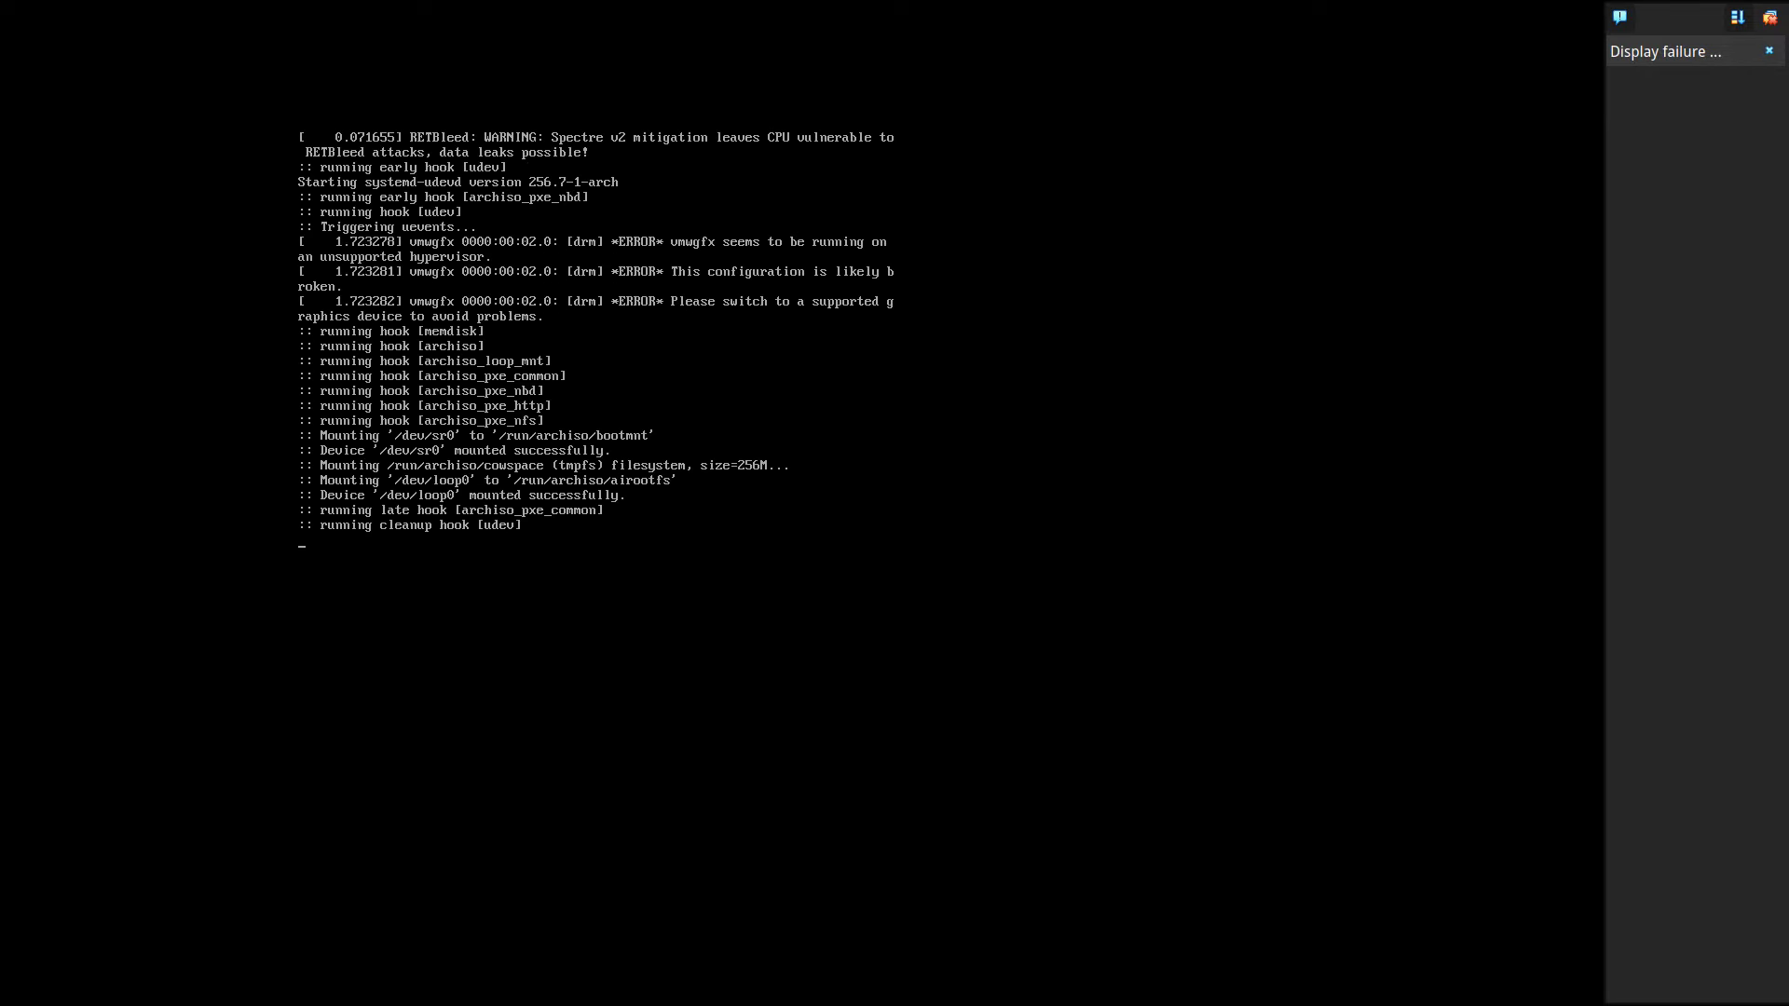
pyautogui.press('Control_R+f')
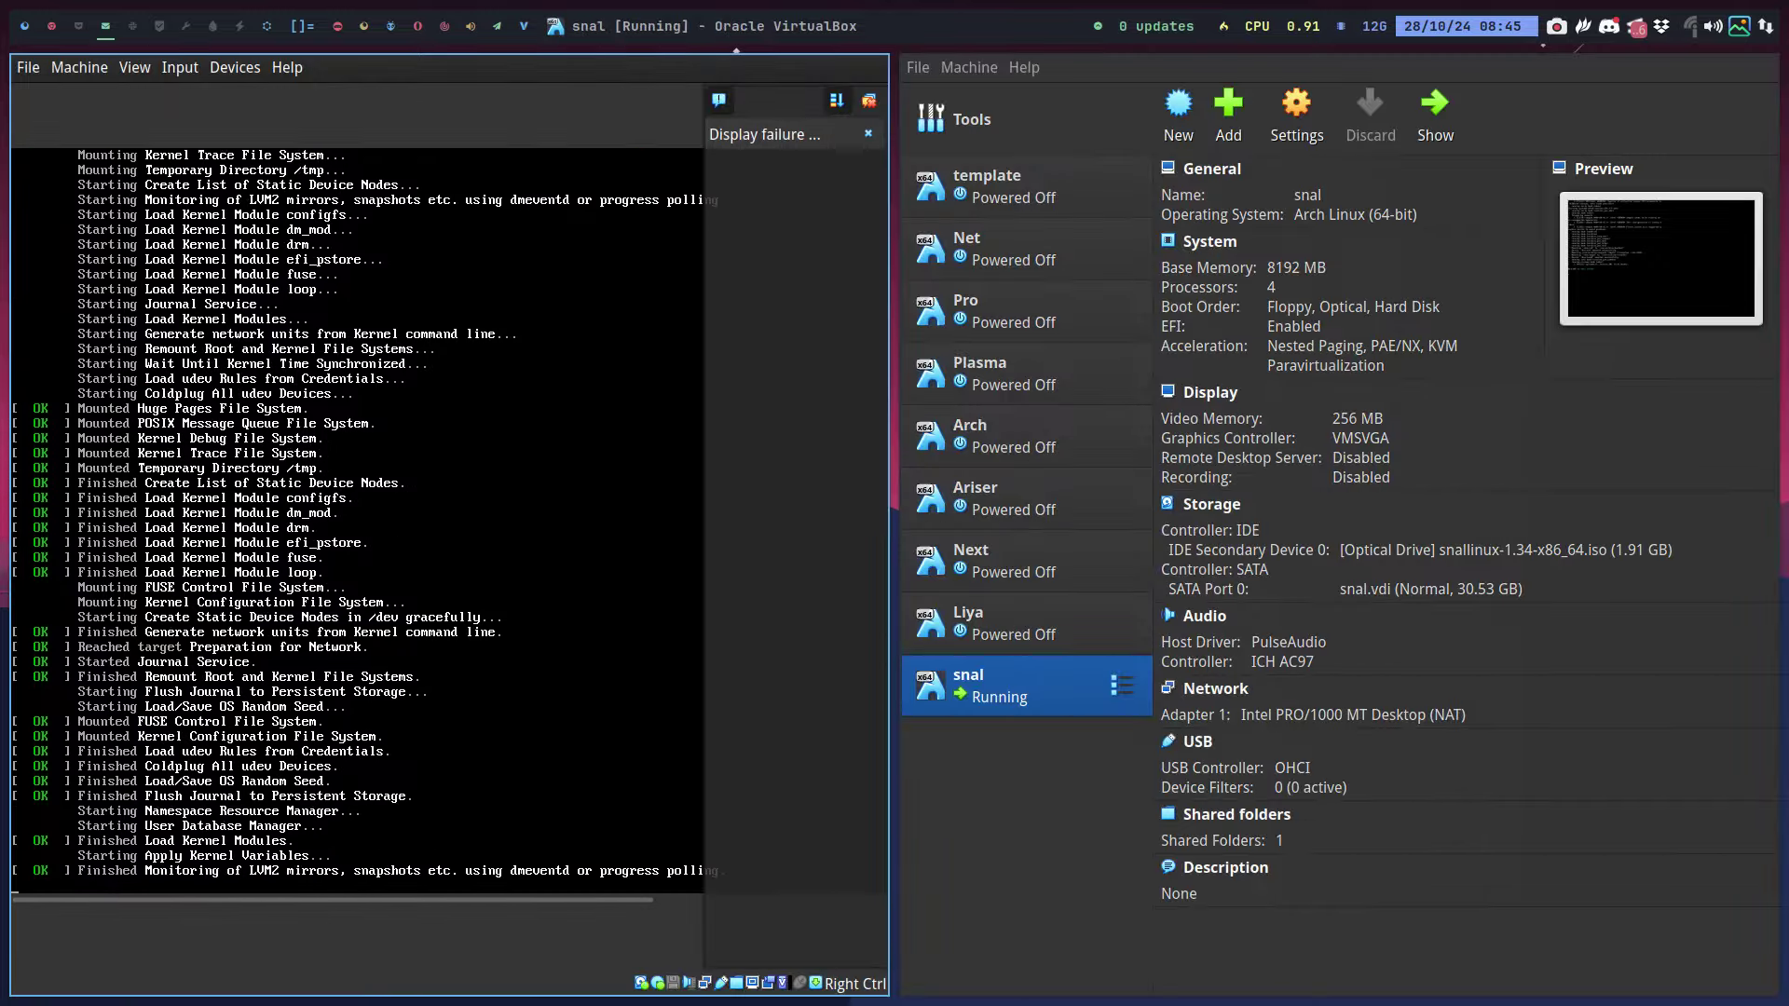
pyautogui.moveTo(47, 35)
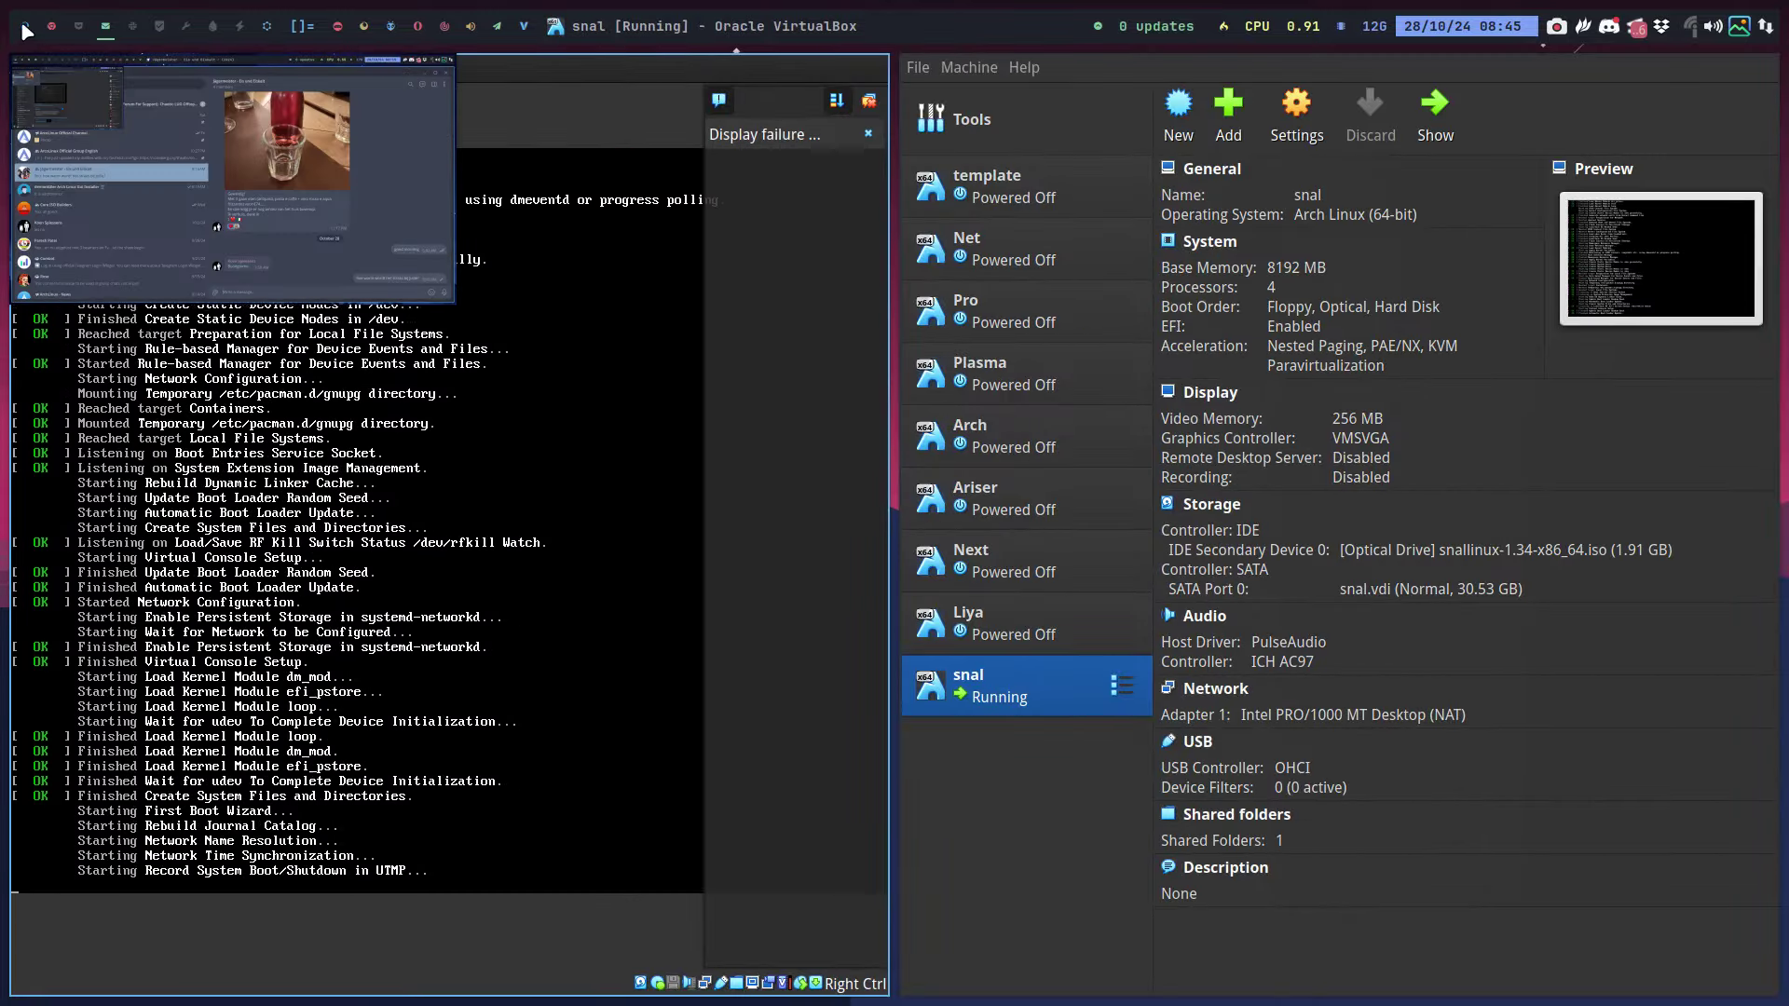
# Switch to the FOSS Torrents ArcoLinux page in Firefox and scroll through it
pyautogui.click(266, 26)
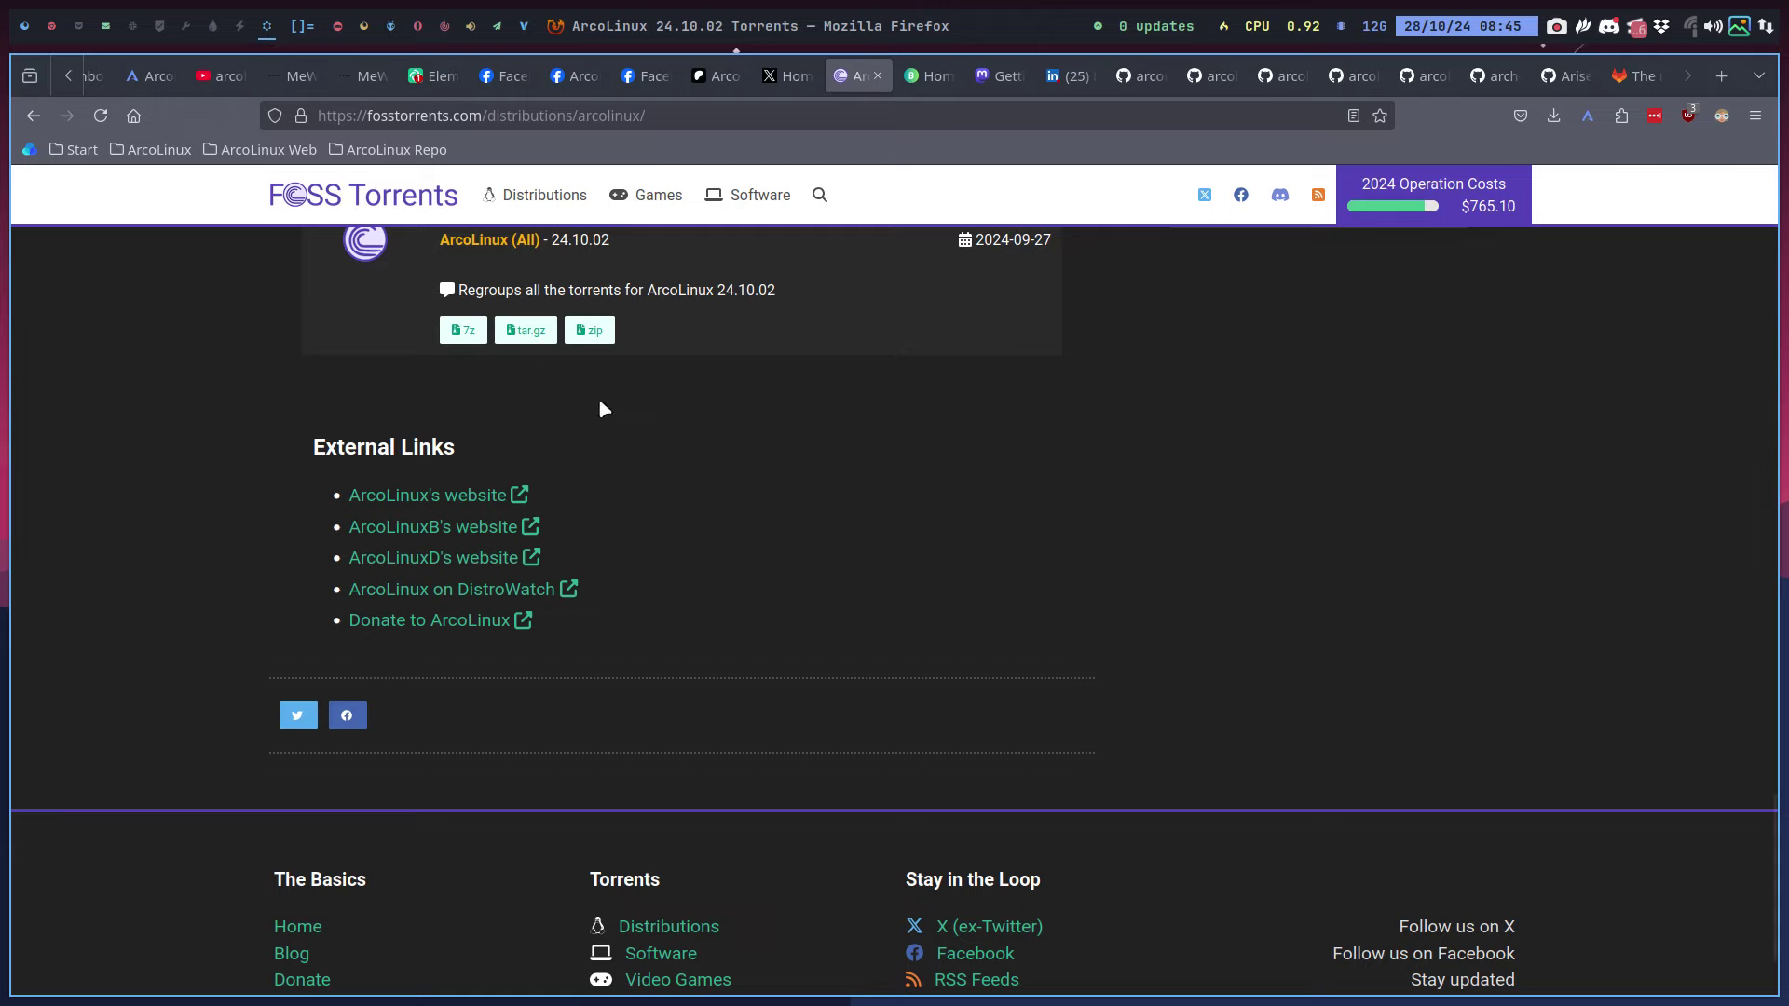
pyautogui.scroll(10, 708, 568)
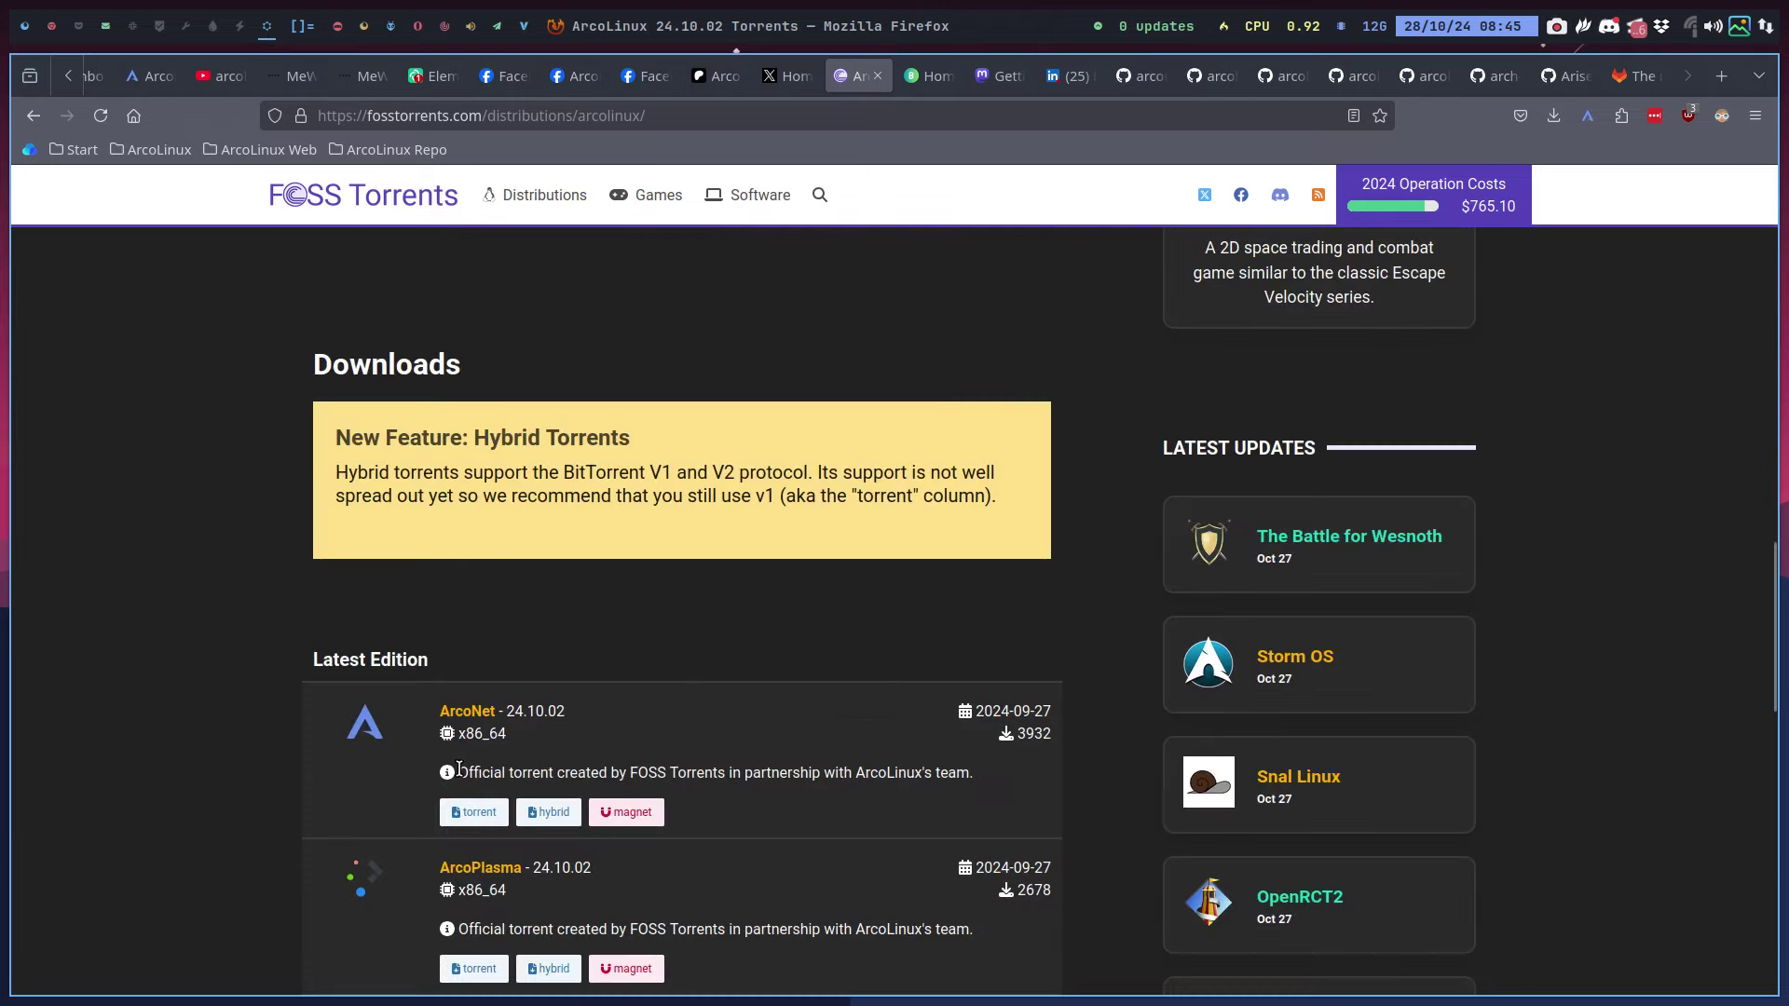
pyautogui.scroll(7, 339, 748)
pyautogui.scroll(6, 338, 745)
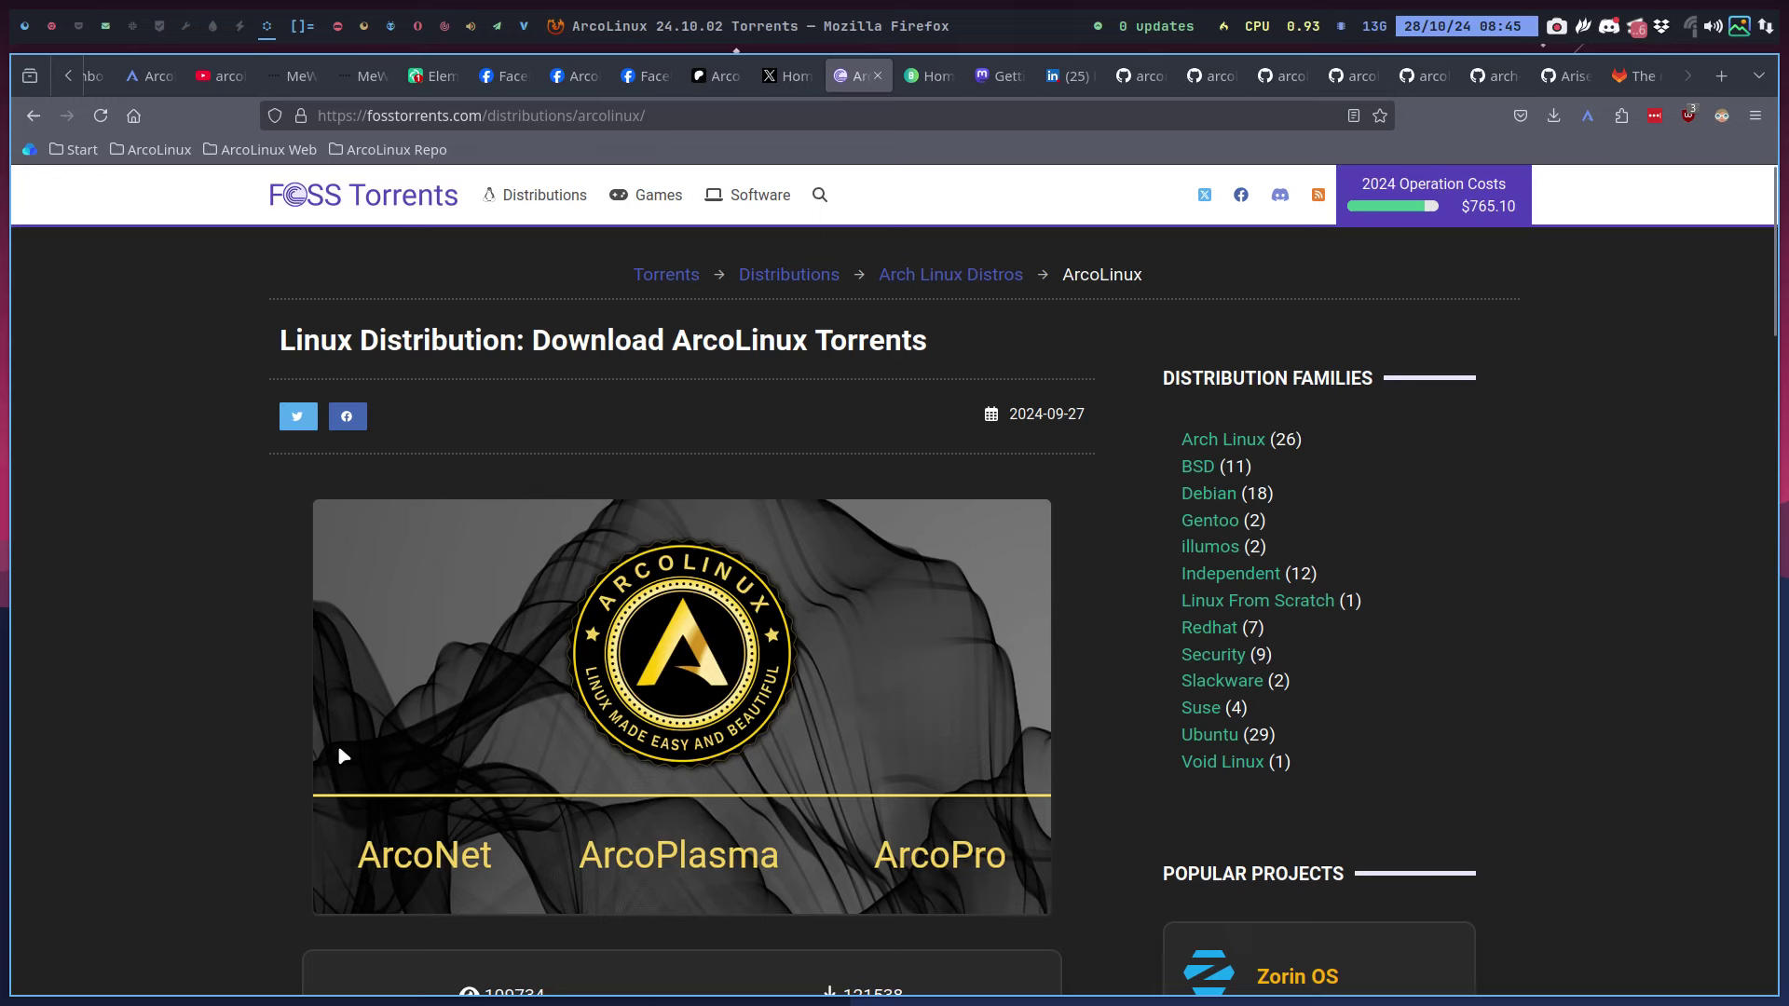
pyautogui.scroll(-8, 337, 746)
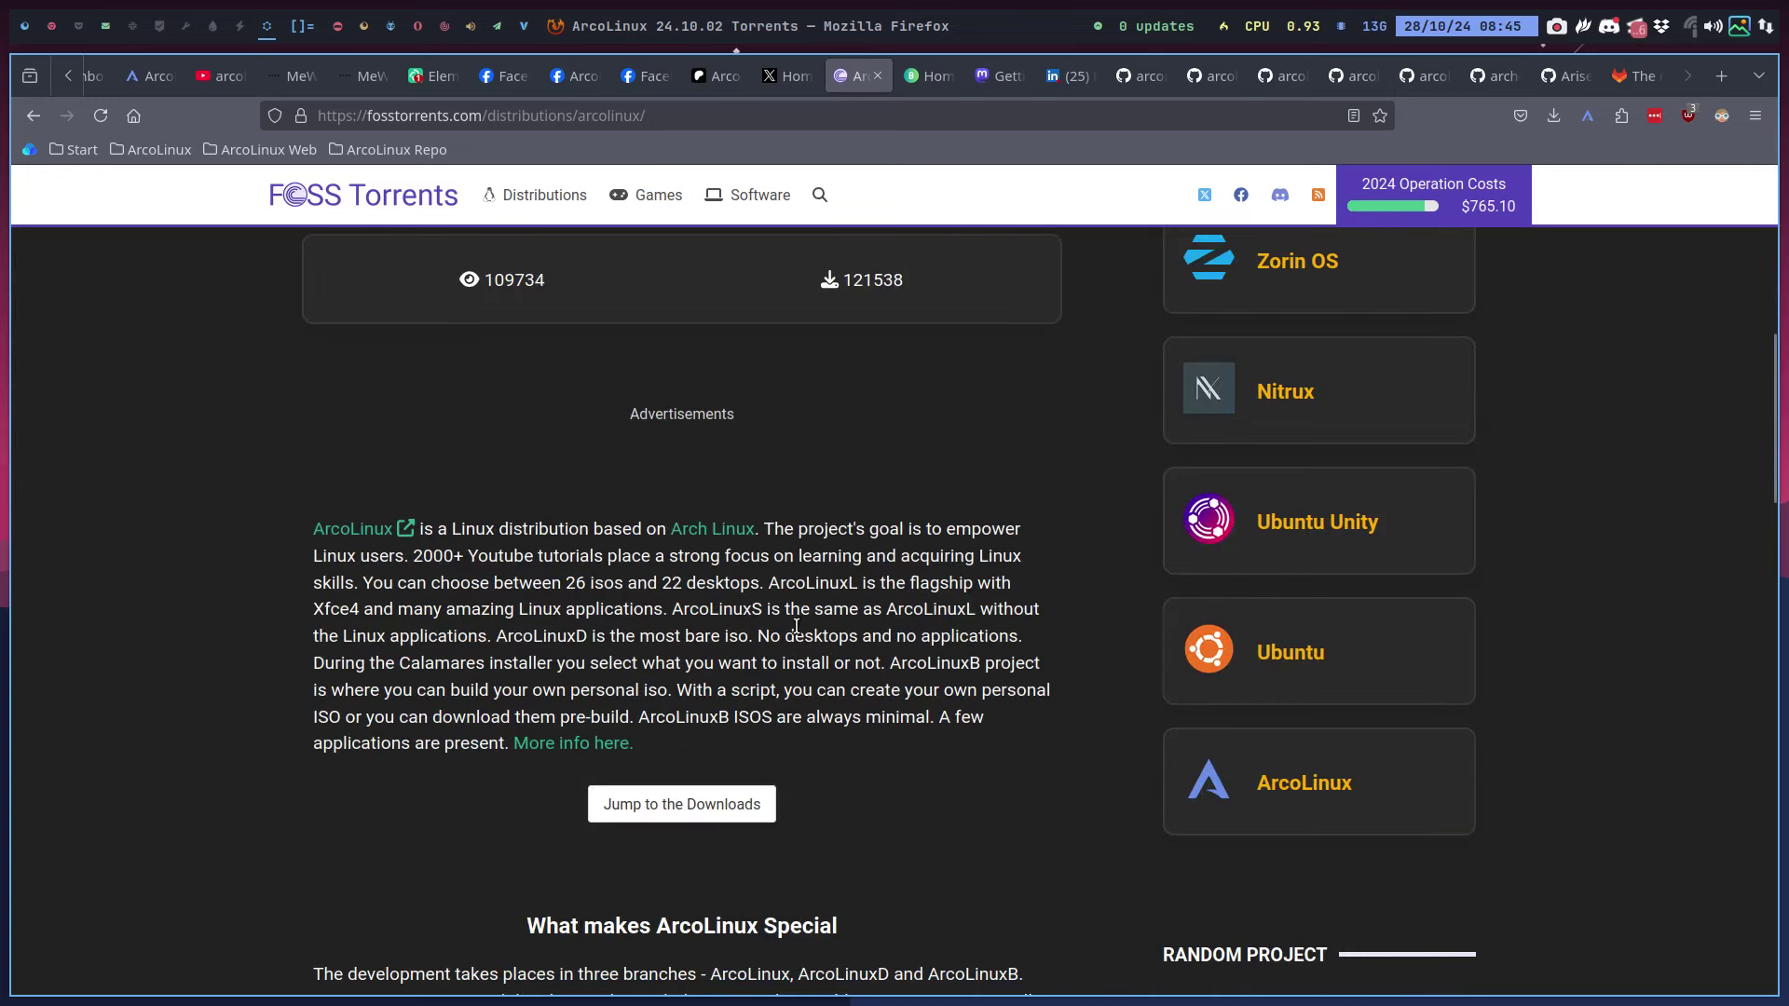
# Highlight ArcoLinuxL and ArcoLinuxD in the description, then review the download editions
pyautogui.doubleClick(816, 584)
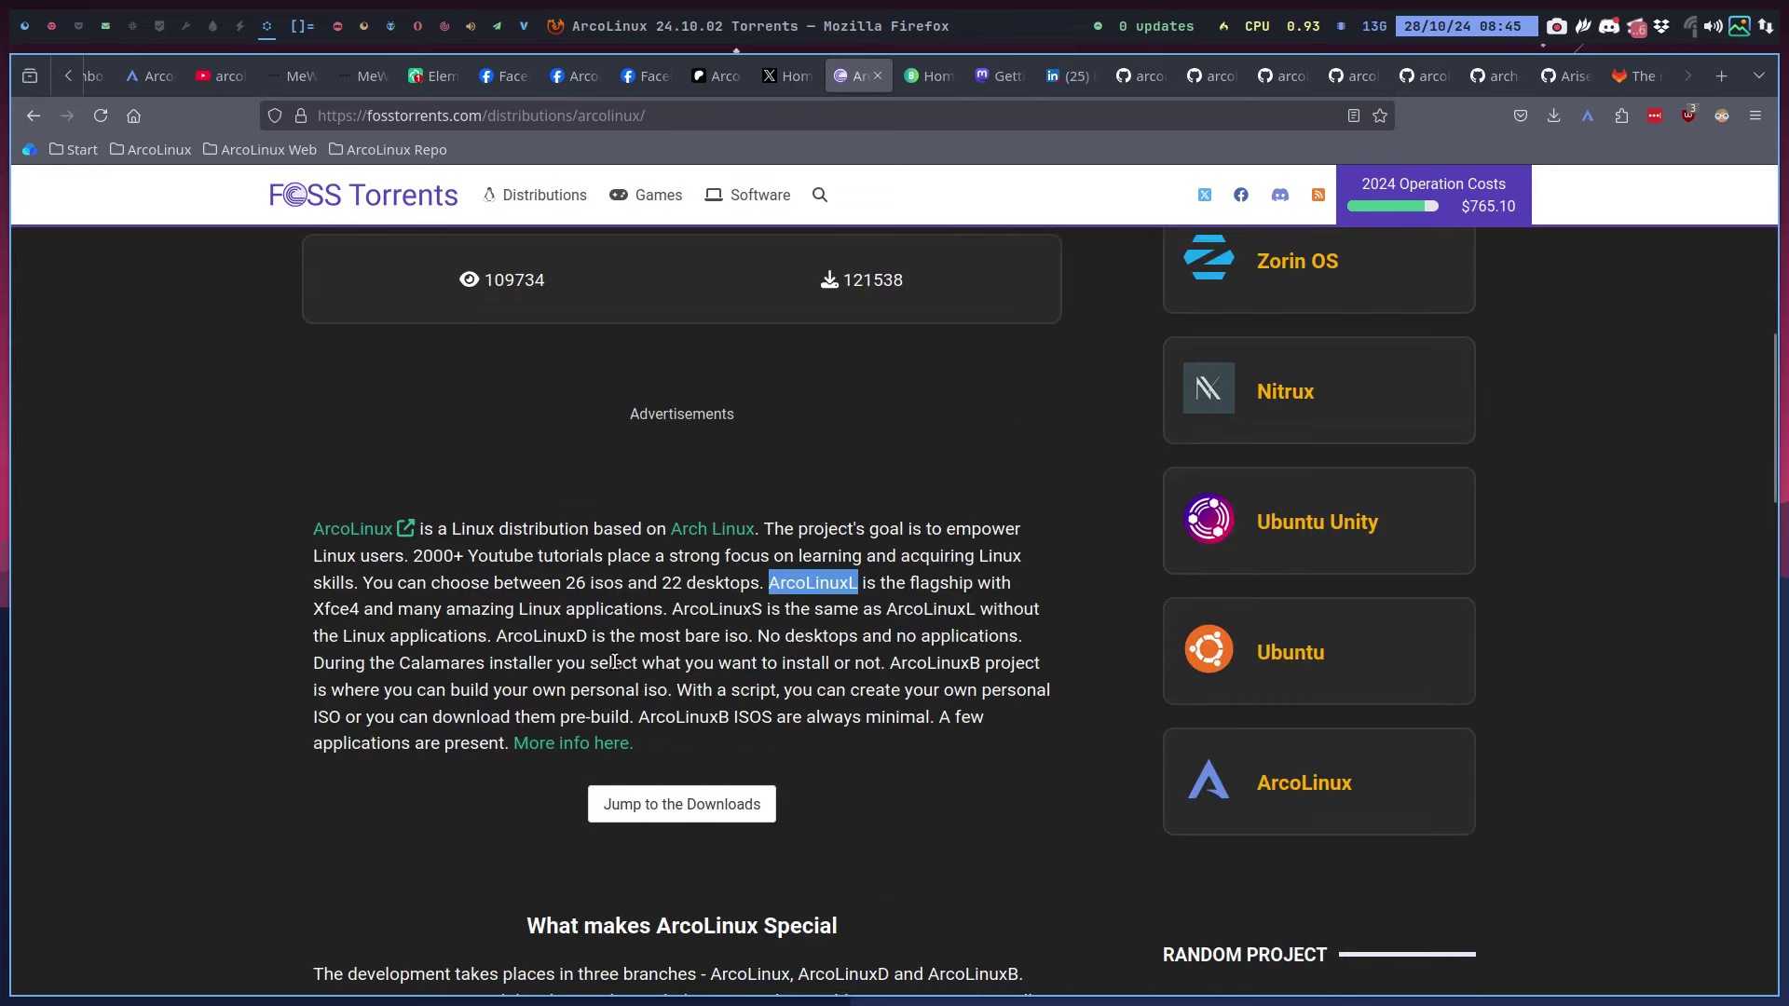
pyautogui.doubleClick(566, 643)
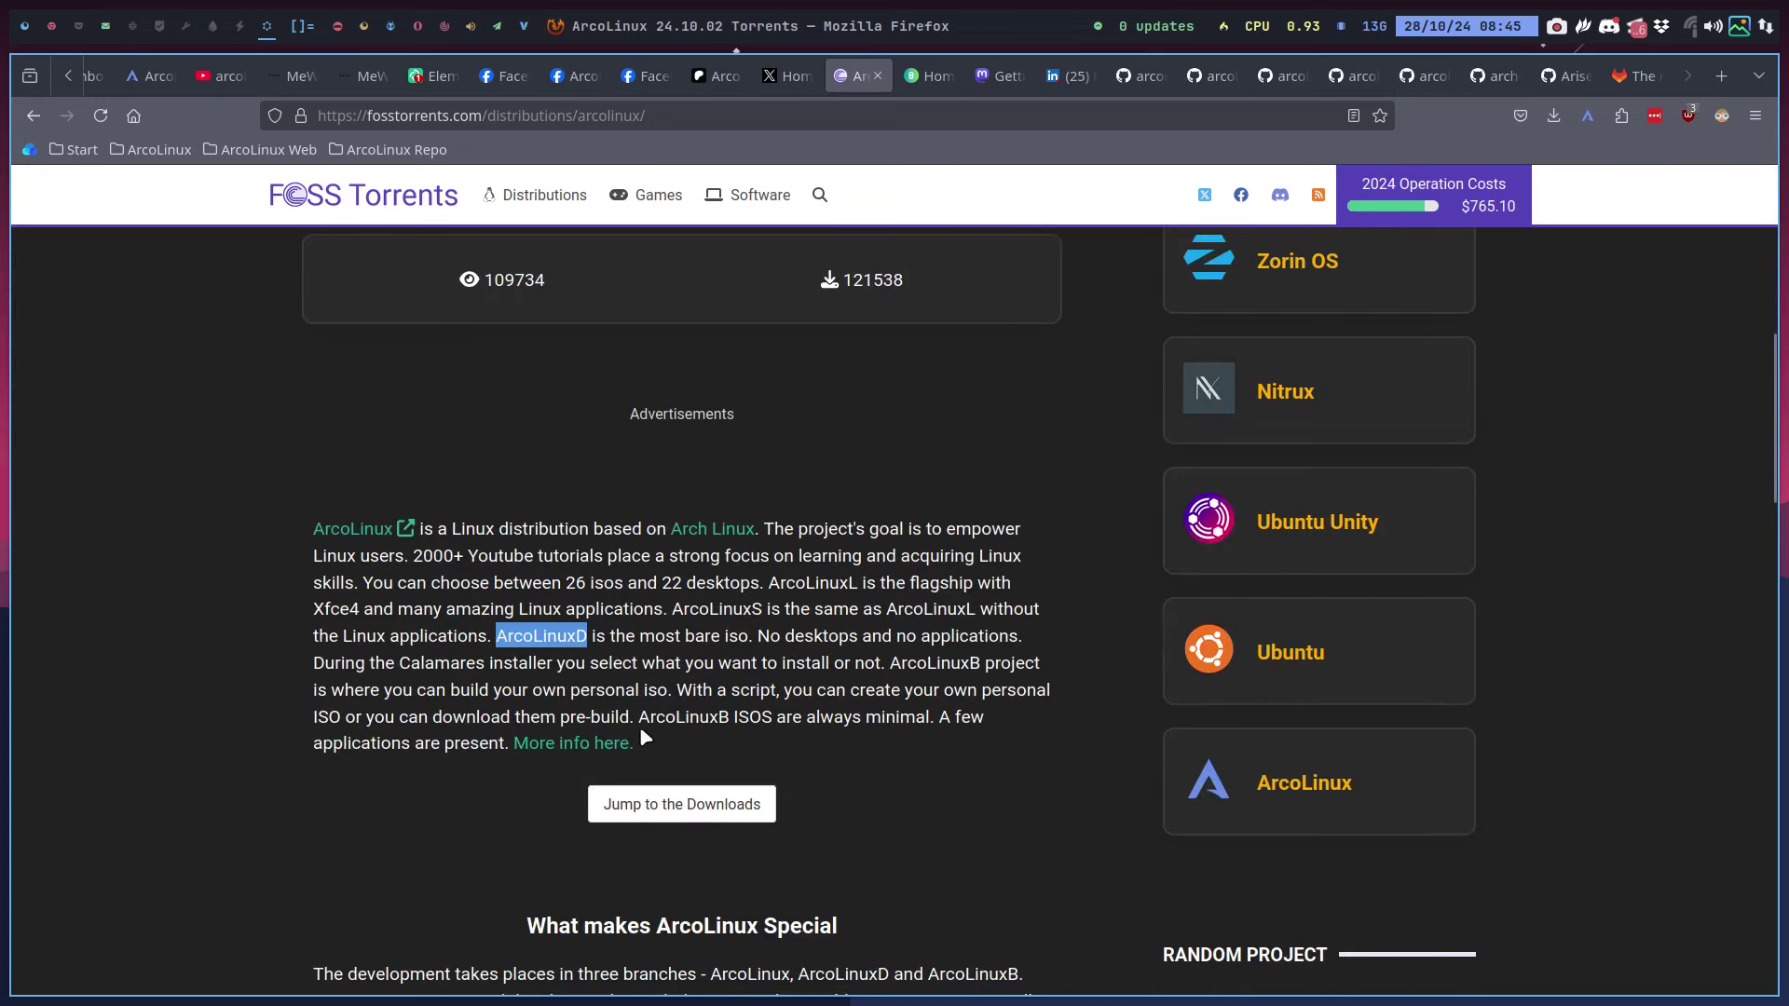
pyautogui.scroll(-10, 639, 725)
pyautogui.scroll(-2, 628, 725)
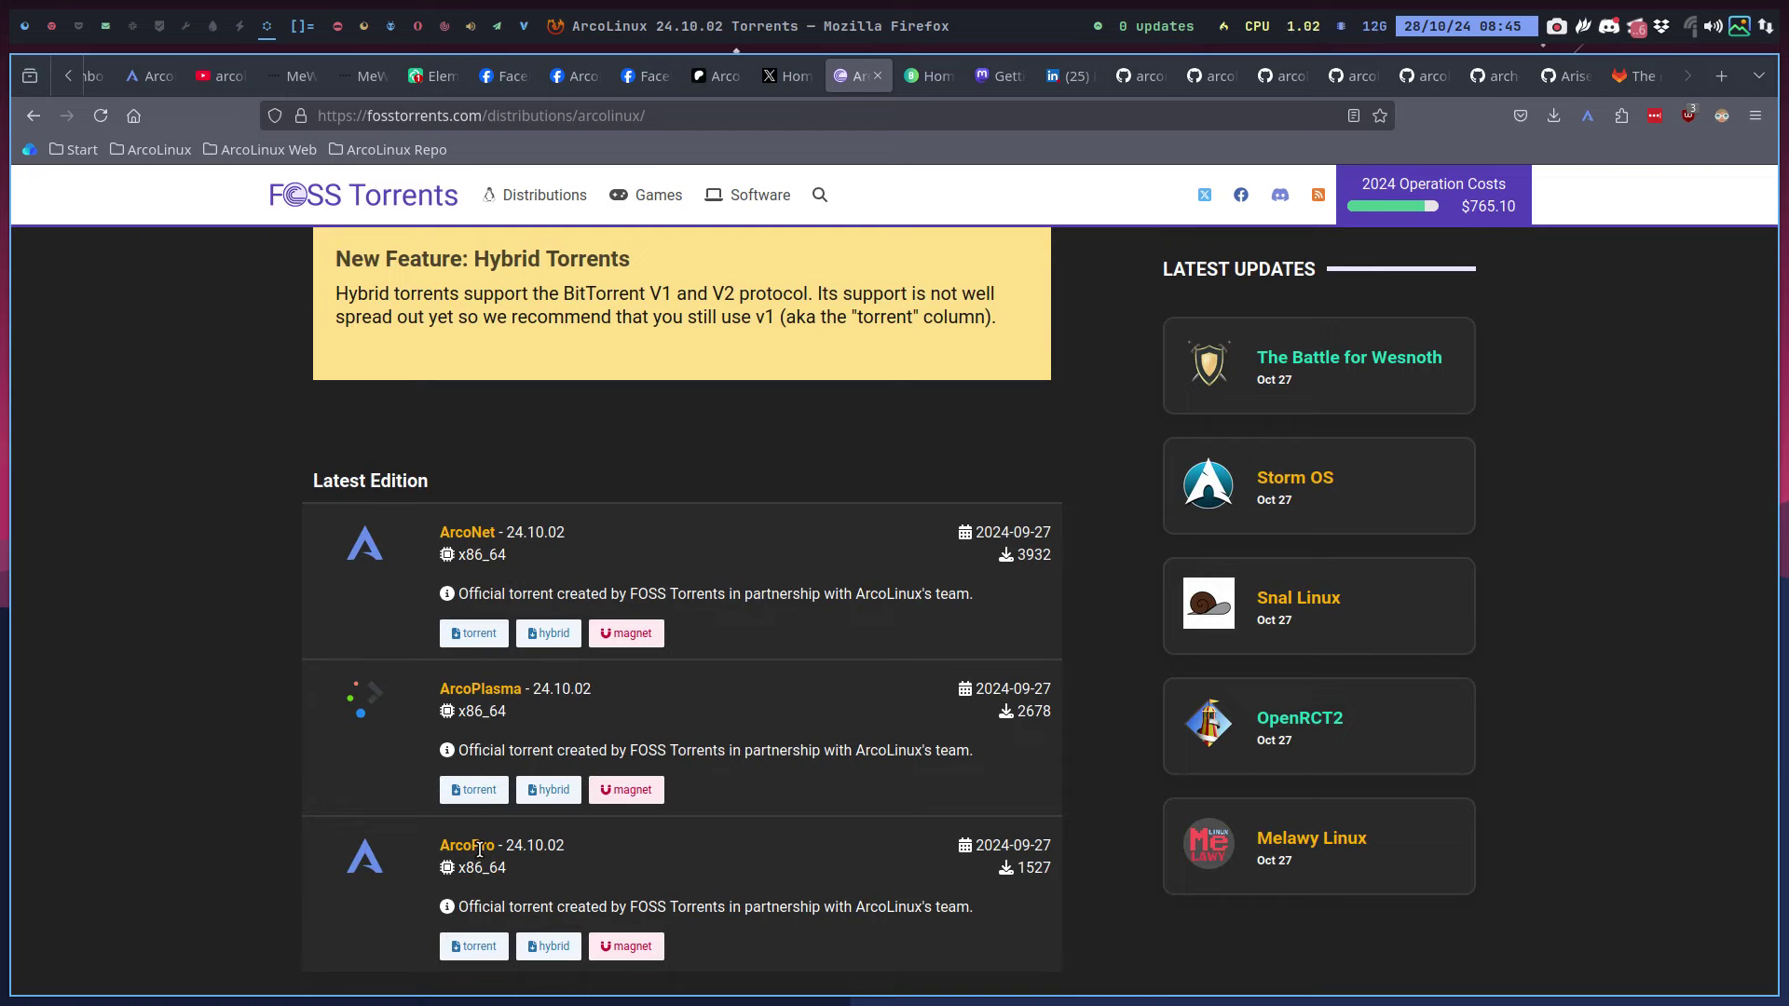
pyautogui.scroll(10, 480, 850)
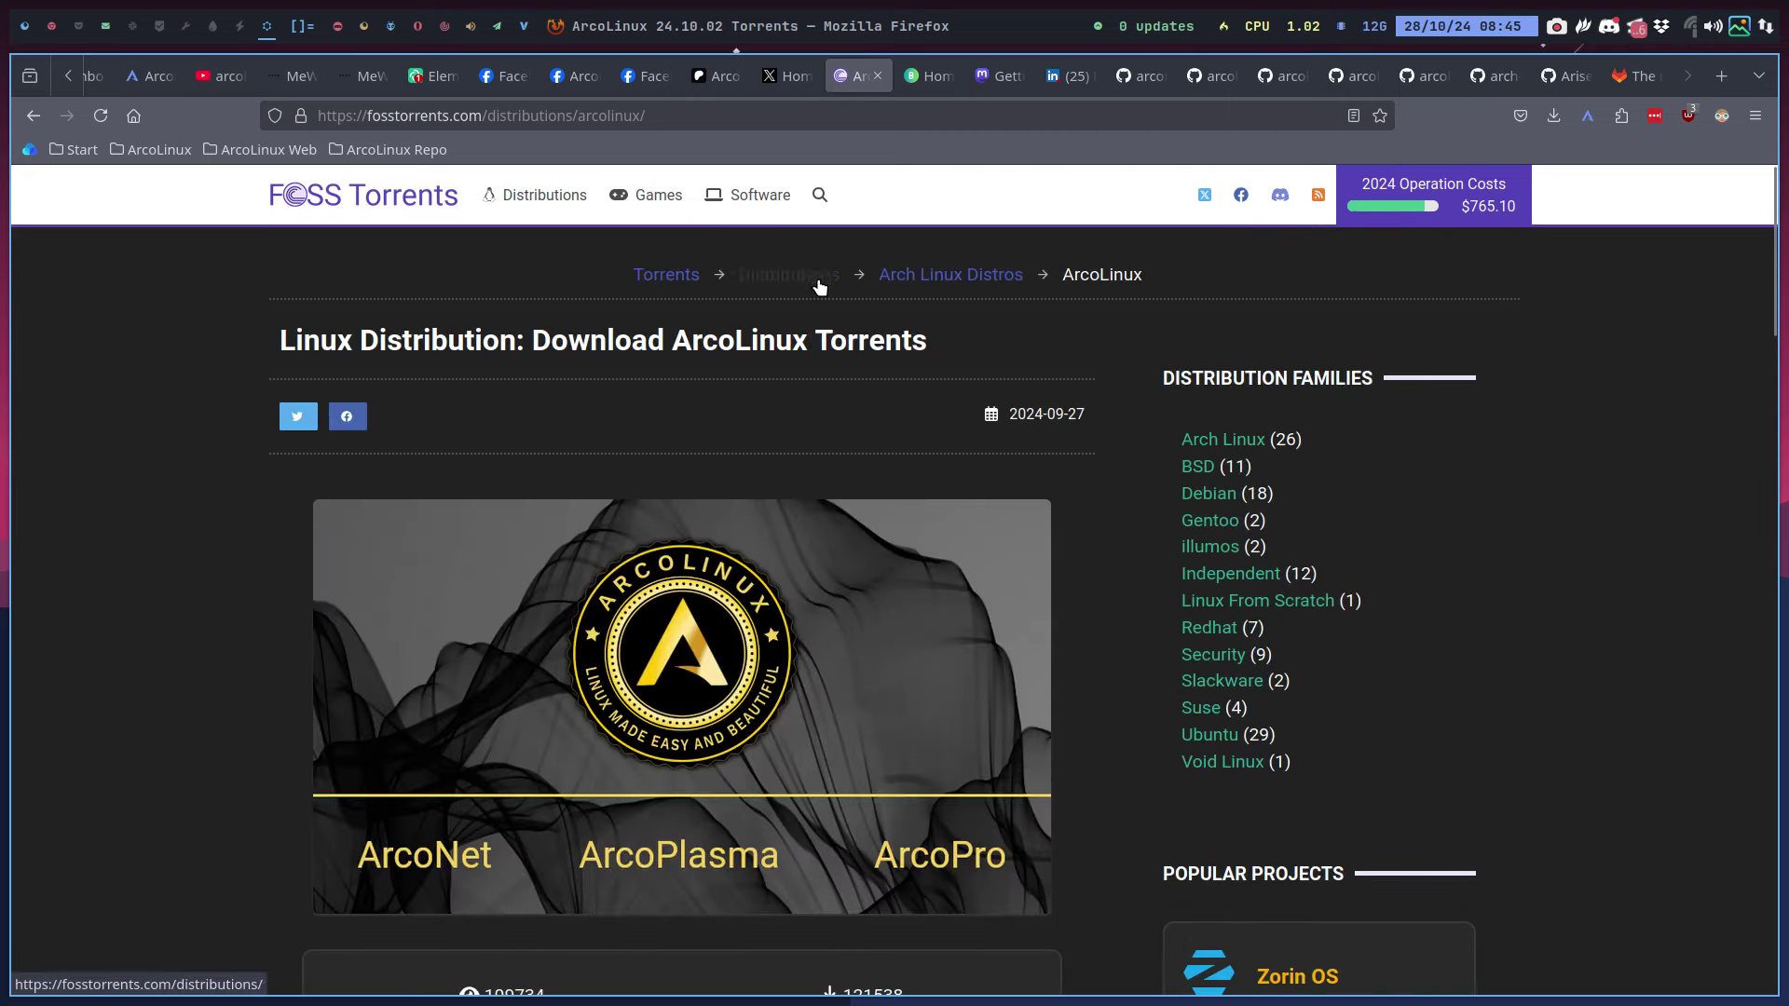
# Open the Arch Linux Distros listing and select AlterLinux's last update date 2022-05-10
pyautogui.click(916, 279)
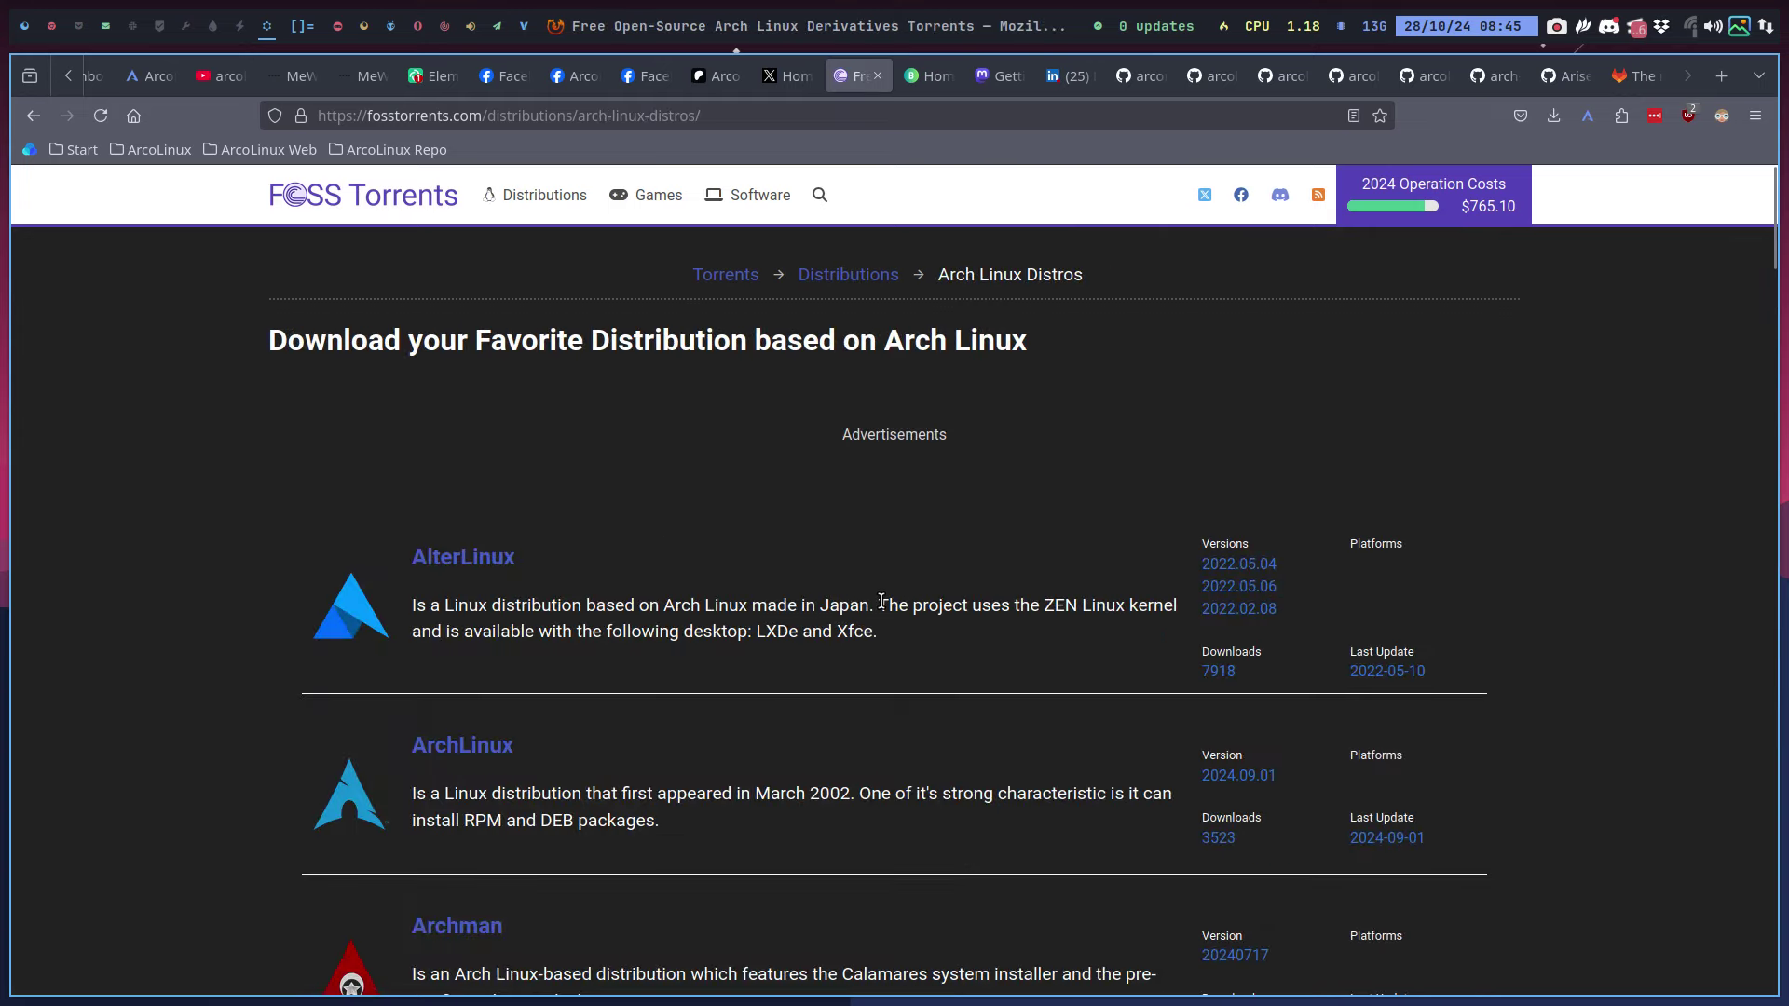
pyautogui.moveTo(1429, 672); pyautogui.dragTo(1351, 672)
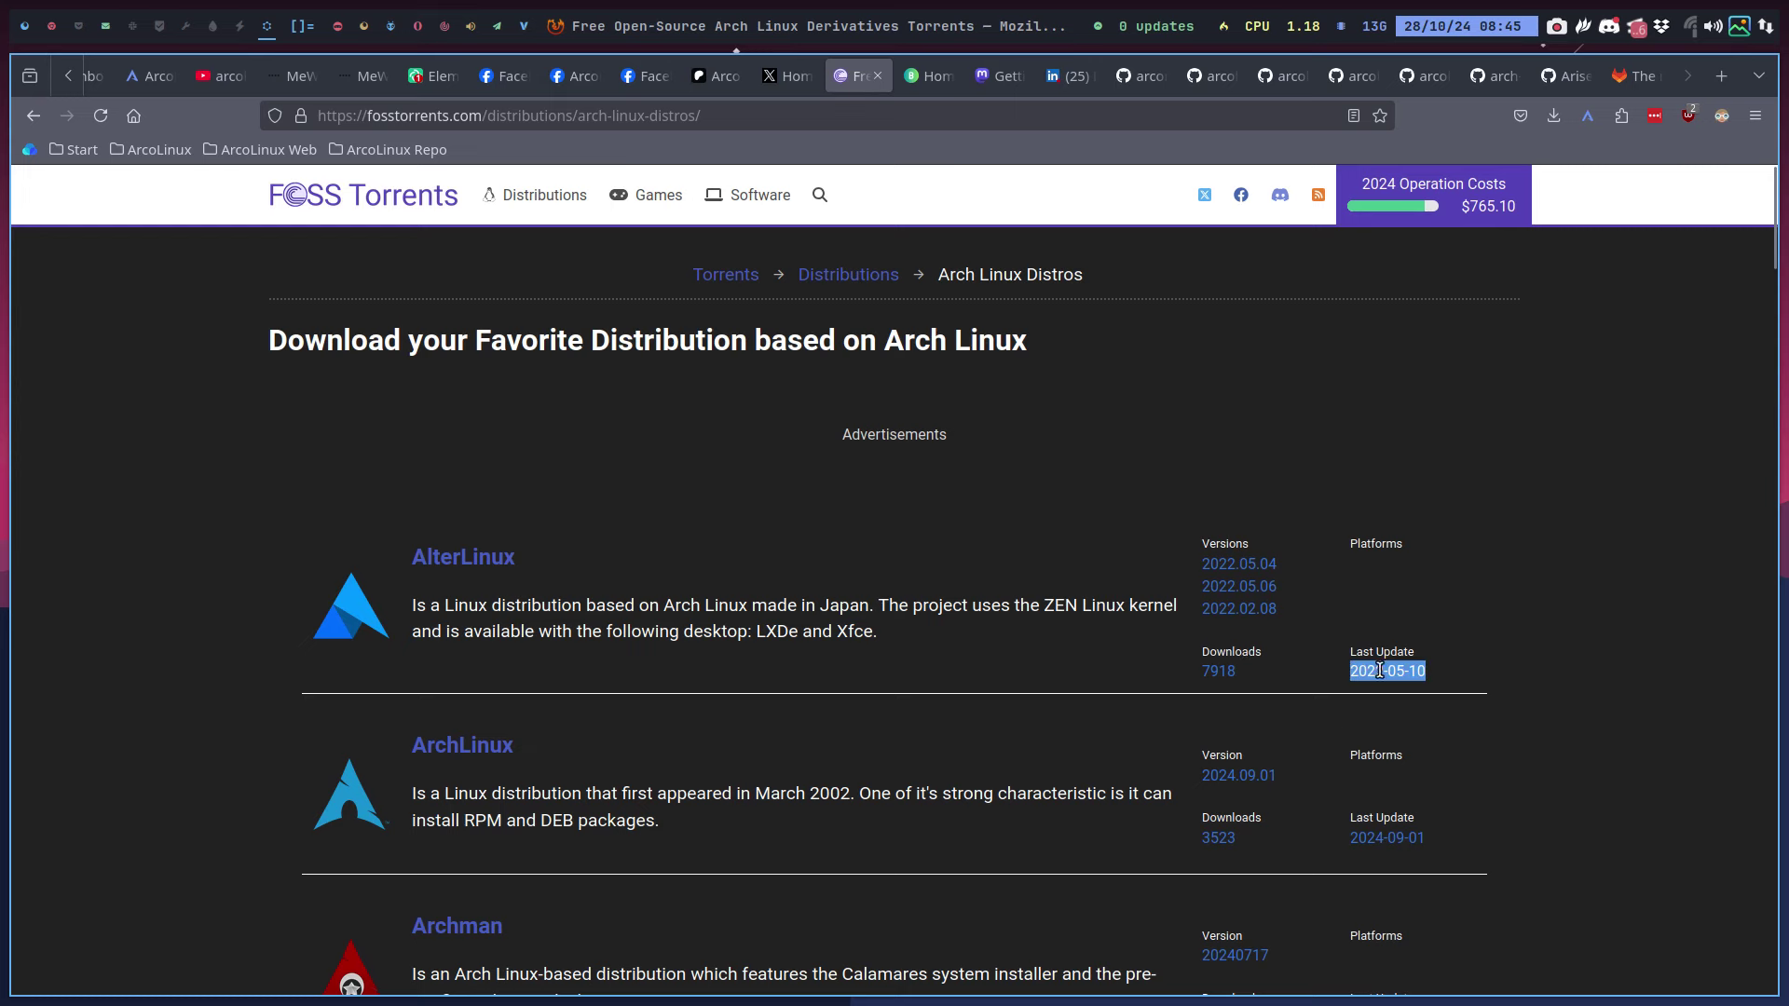
pyautogui.scroll(-5, 803, 635)
pyautogui.scroll(2, 801, 634)
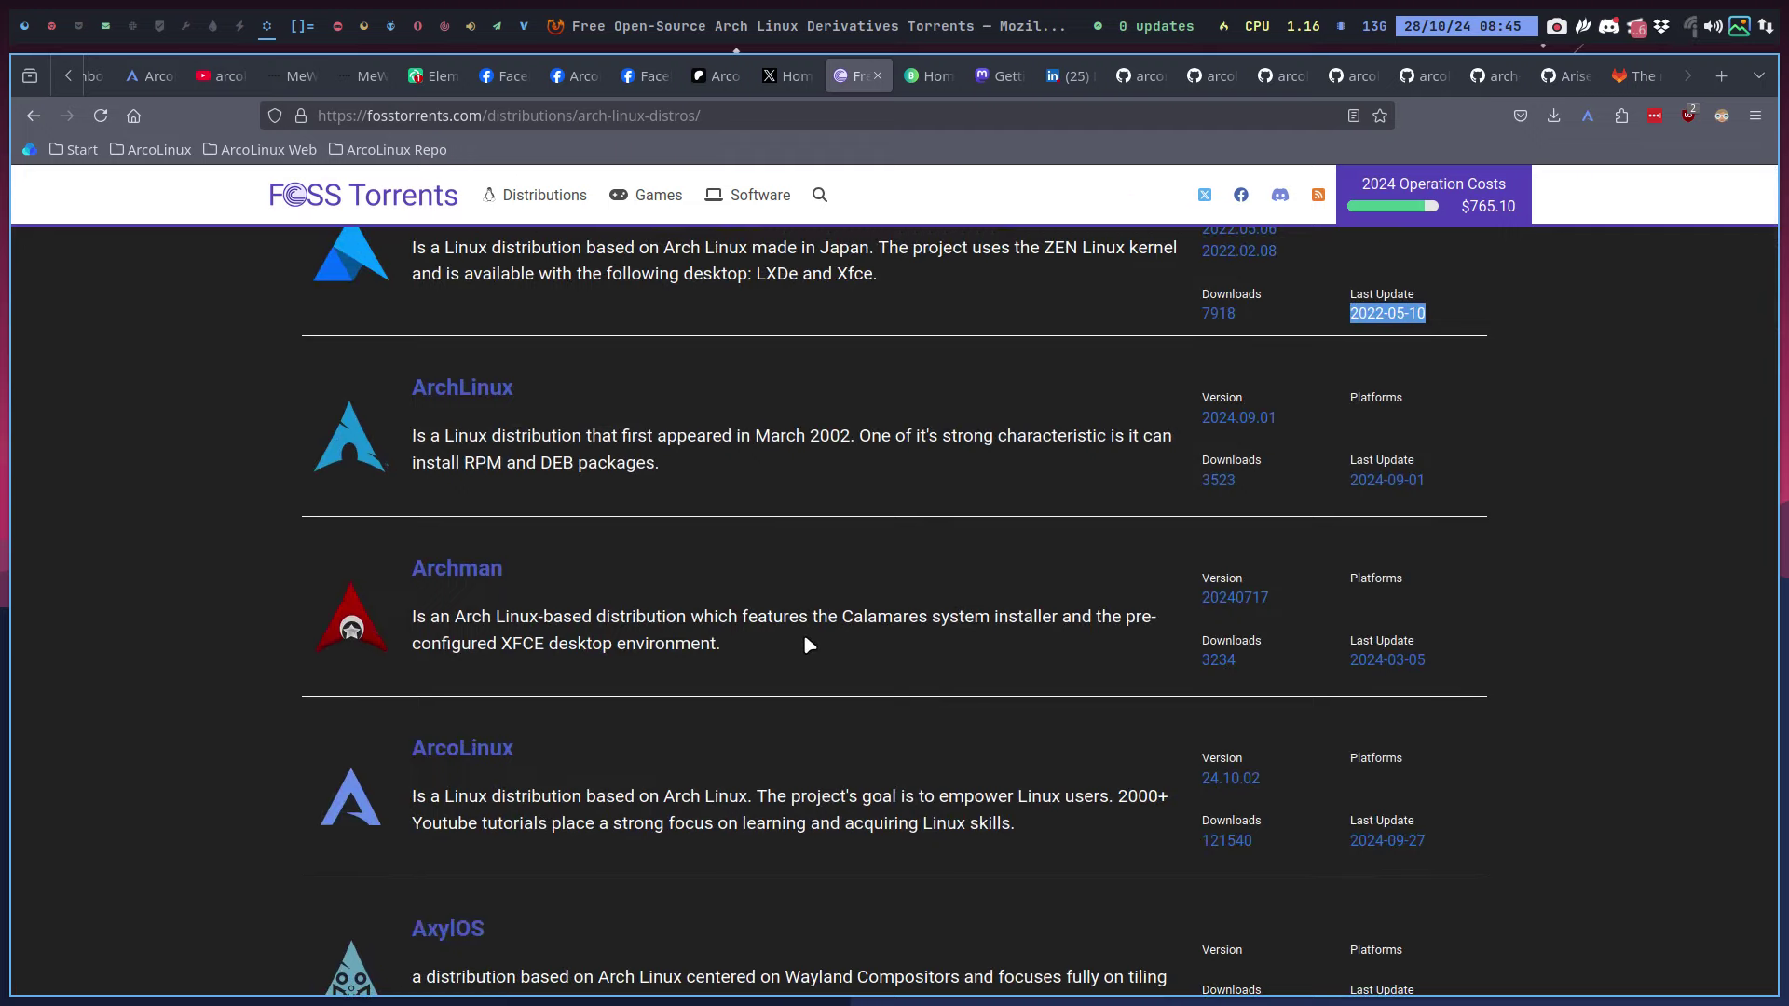
# Scroll down the Arch Linux derivatives list until the Snal Linux row appears
pyautogui.scroll(-5, 806, 641)
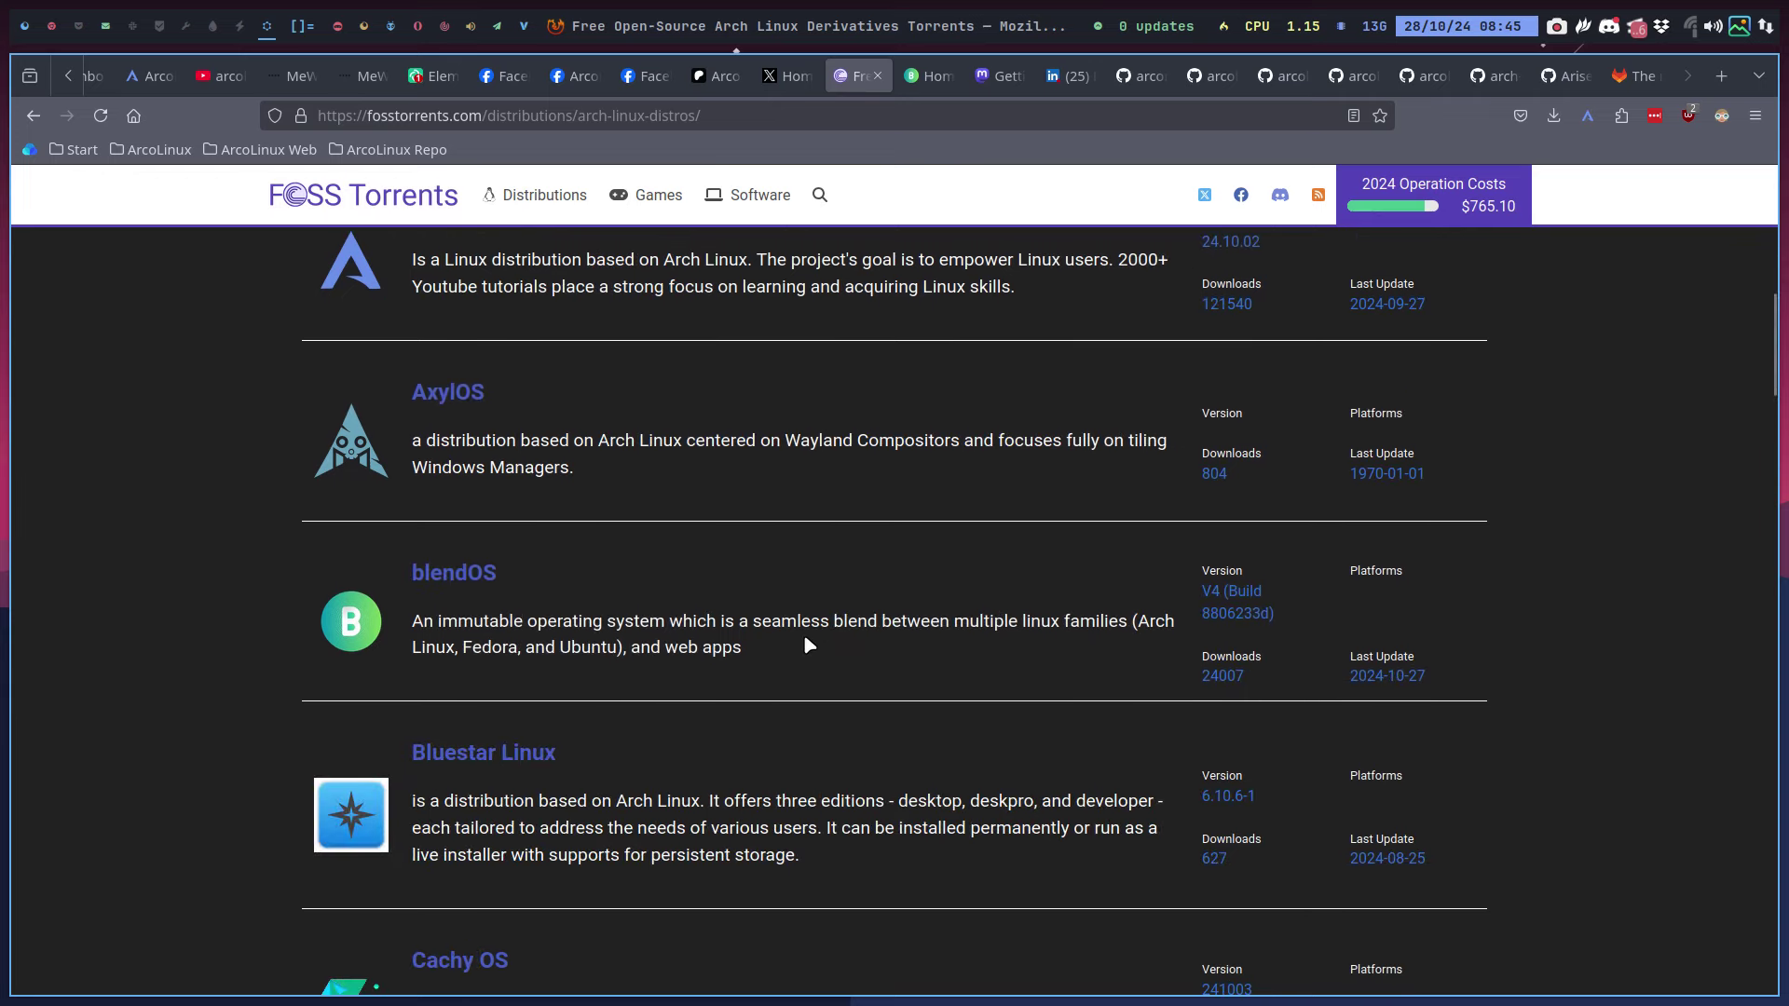
pyautogui.scroll(-3, 806, 643)
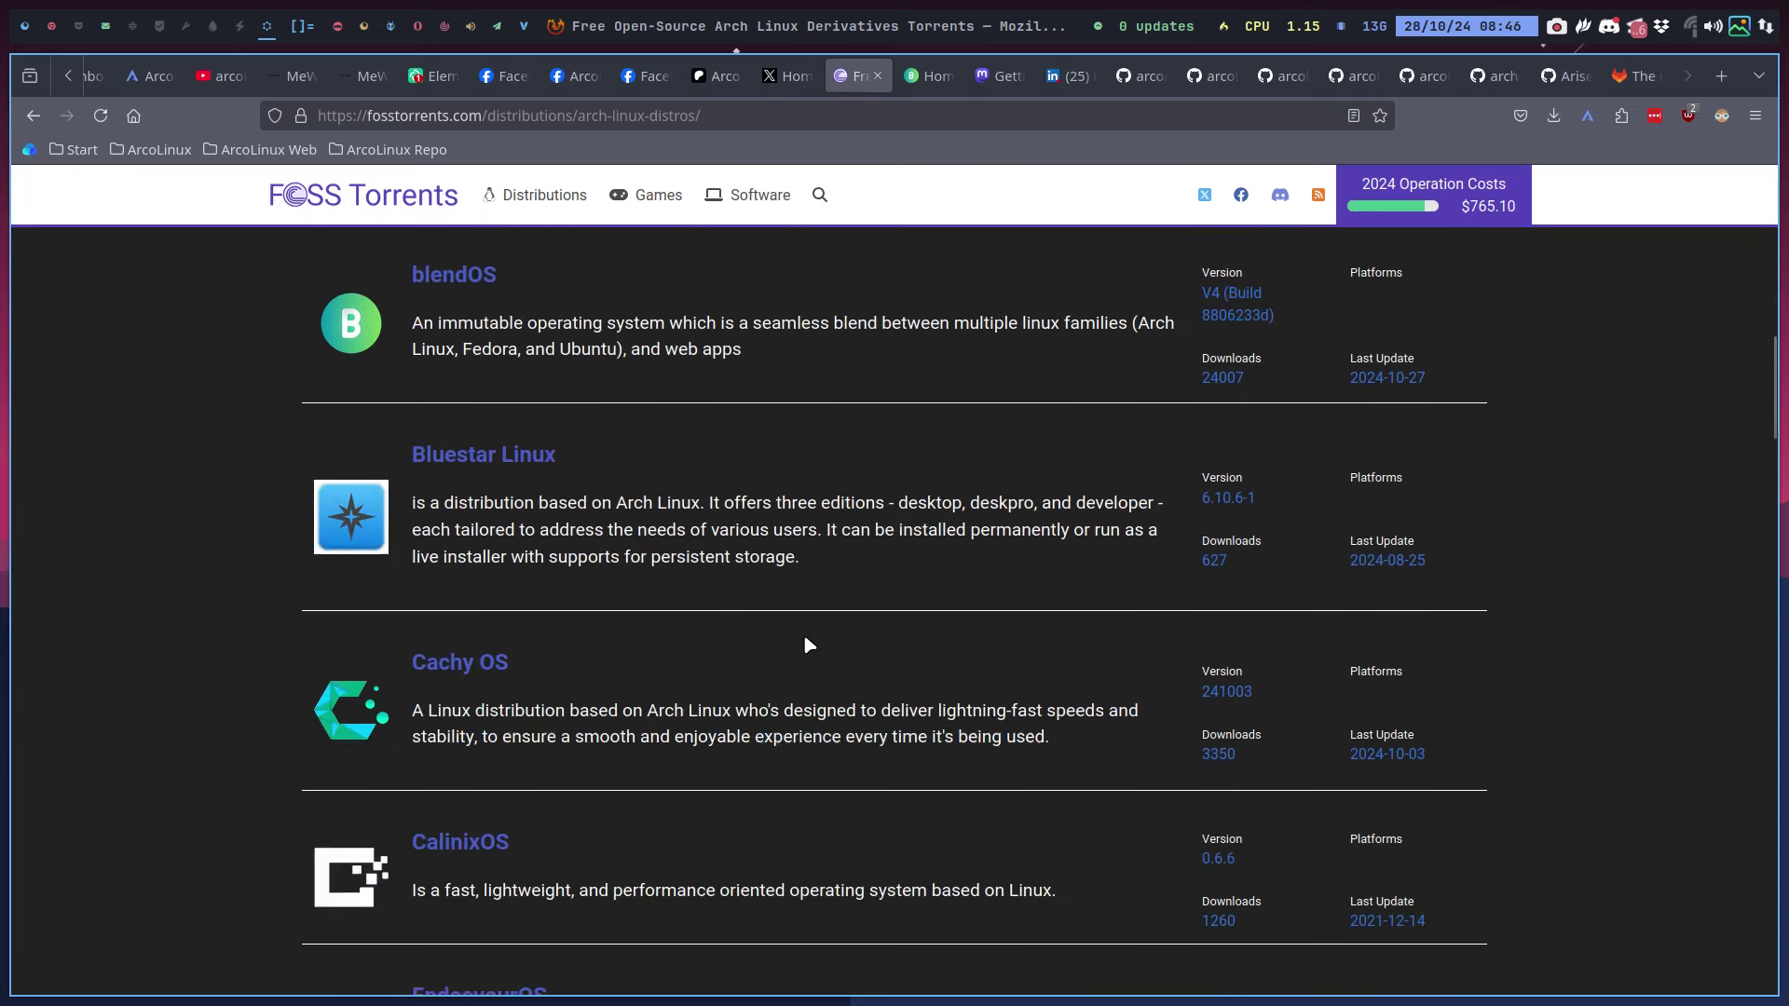
pyautogui.scroll(-3, 807, 641)
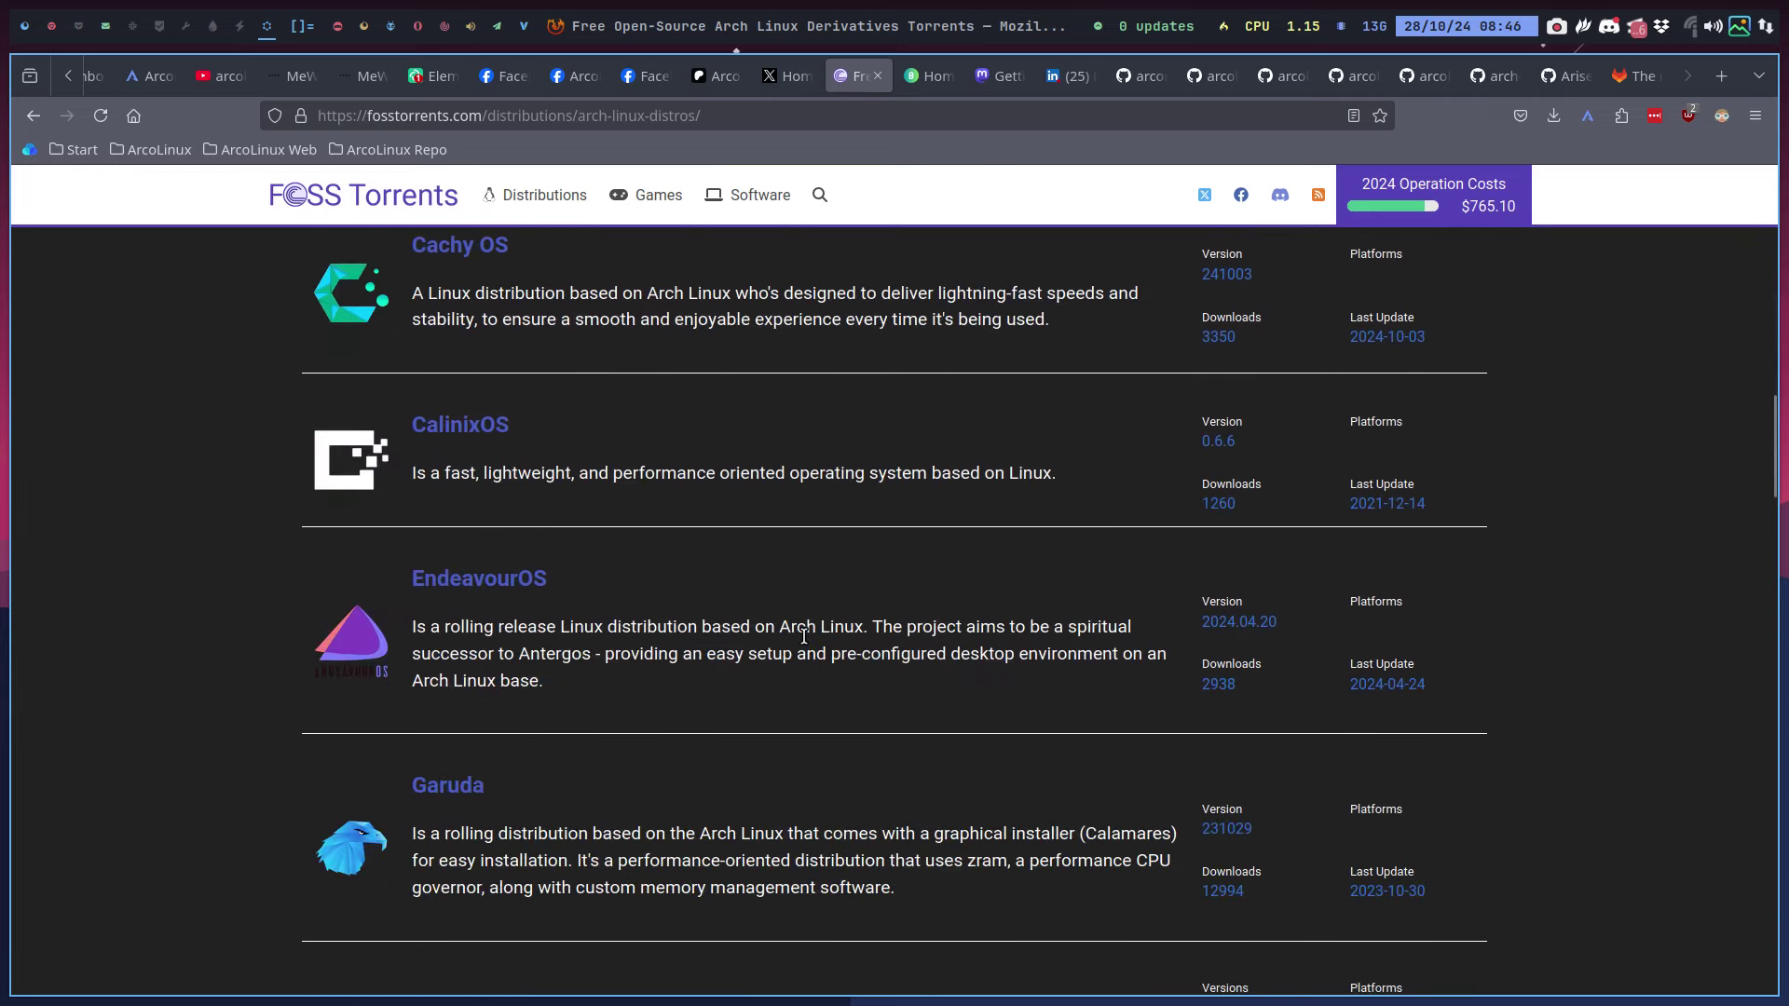
pyautogui.scroll(-6, 804, 636)
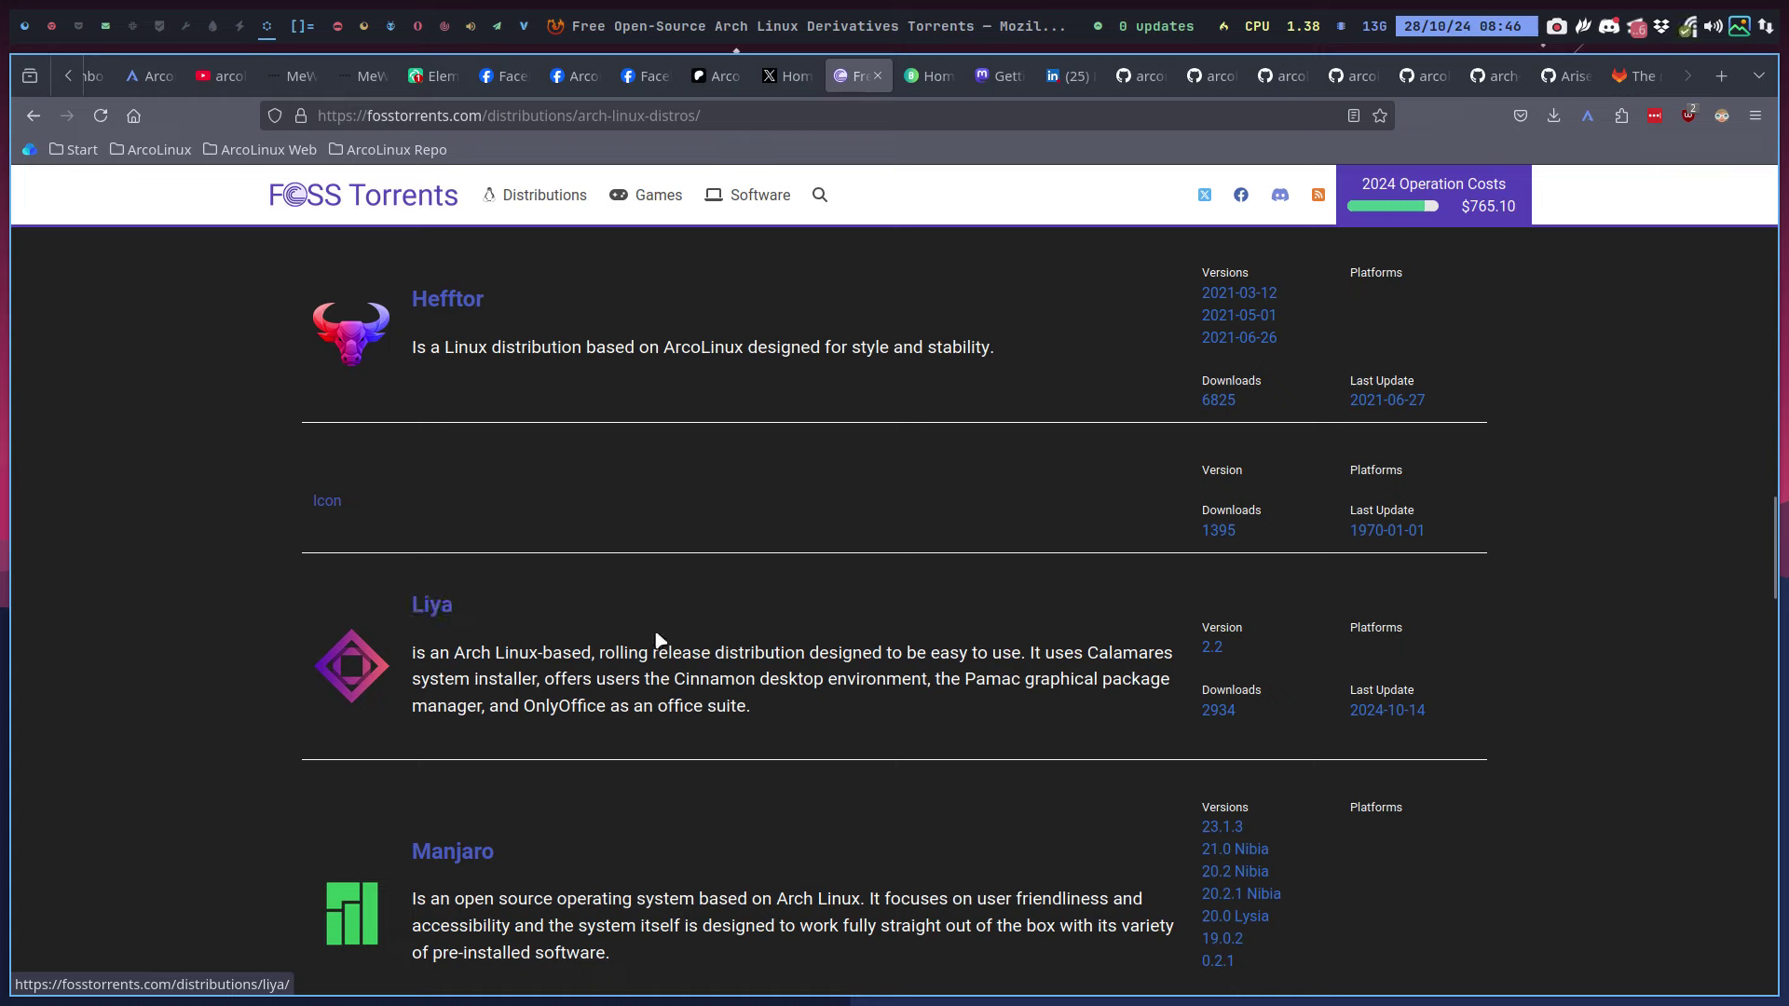
pyautogui.scroll(-6, 658, 640)
pyautogui.scroll(-8, 659, 641)
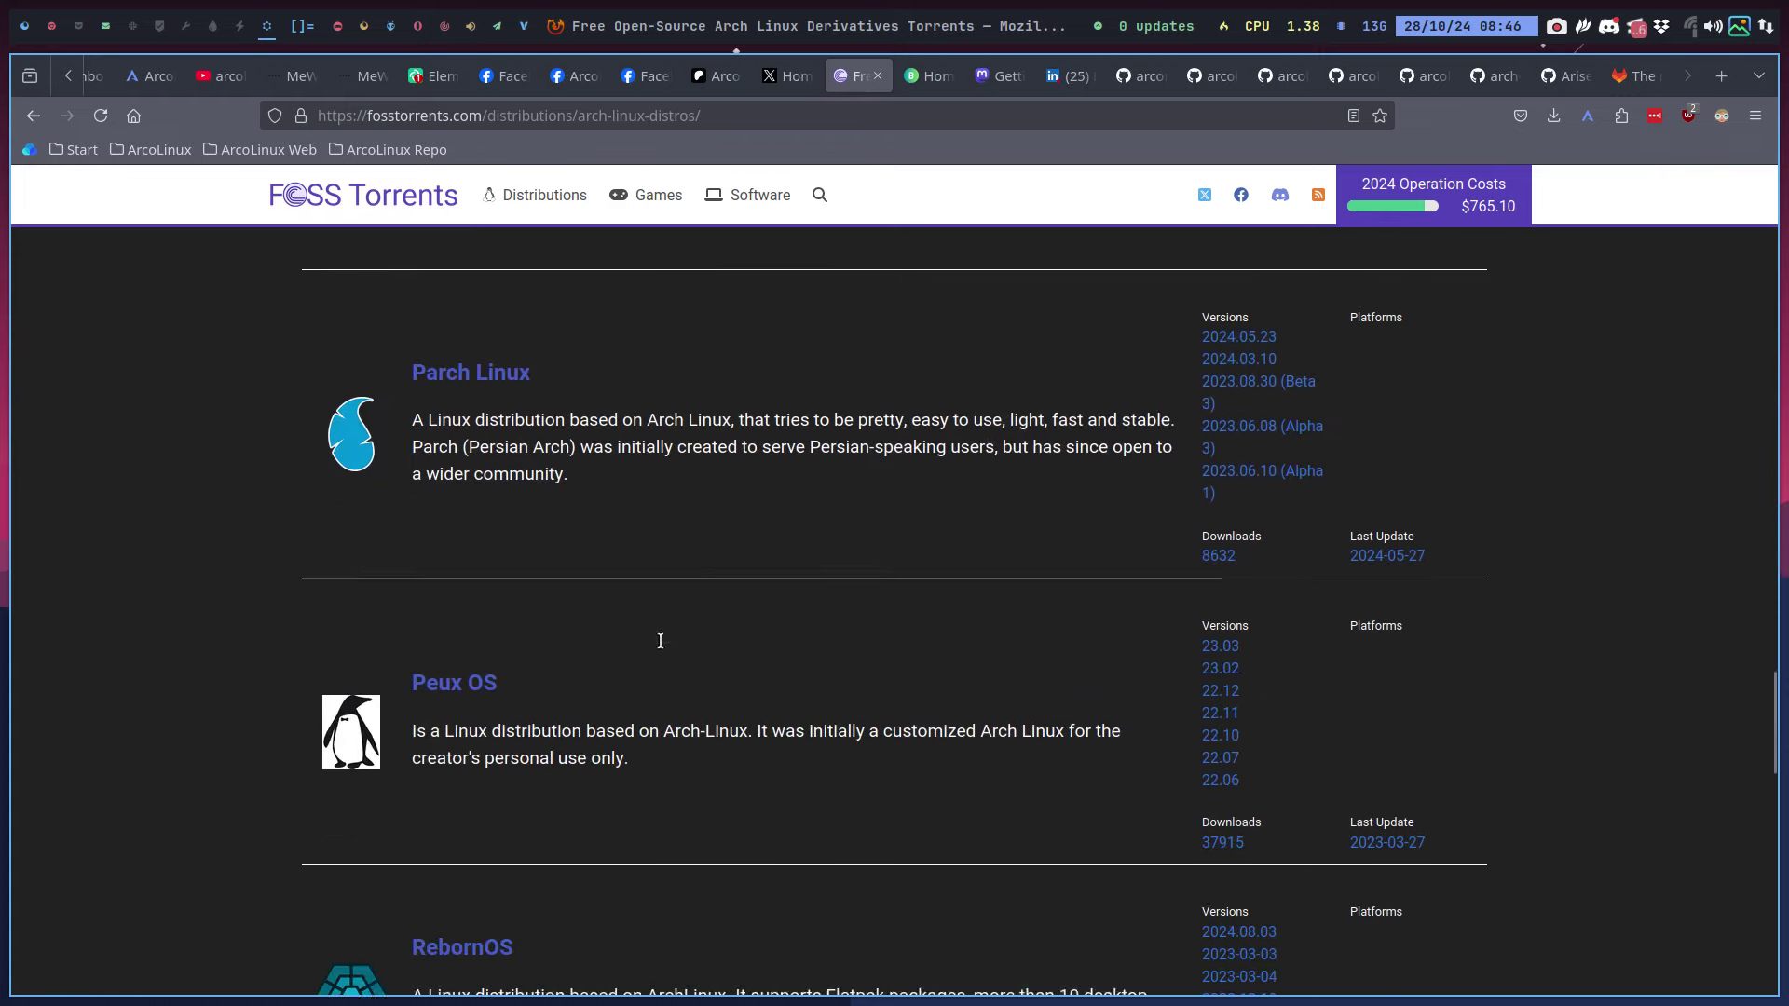
pyautogui.scroll(-3, 660, 641)
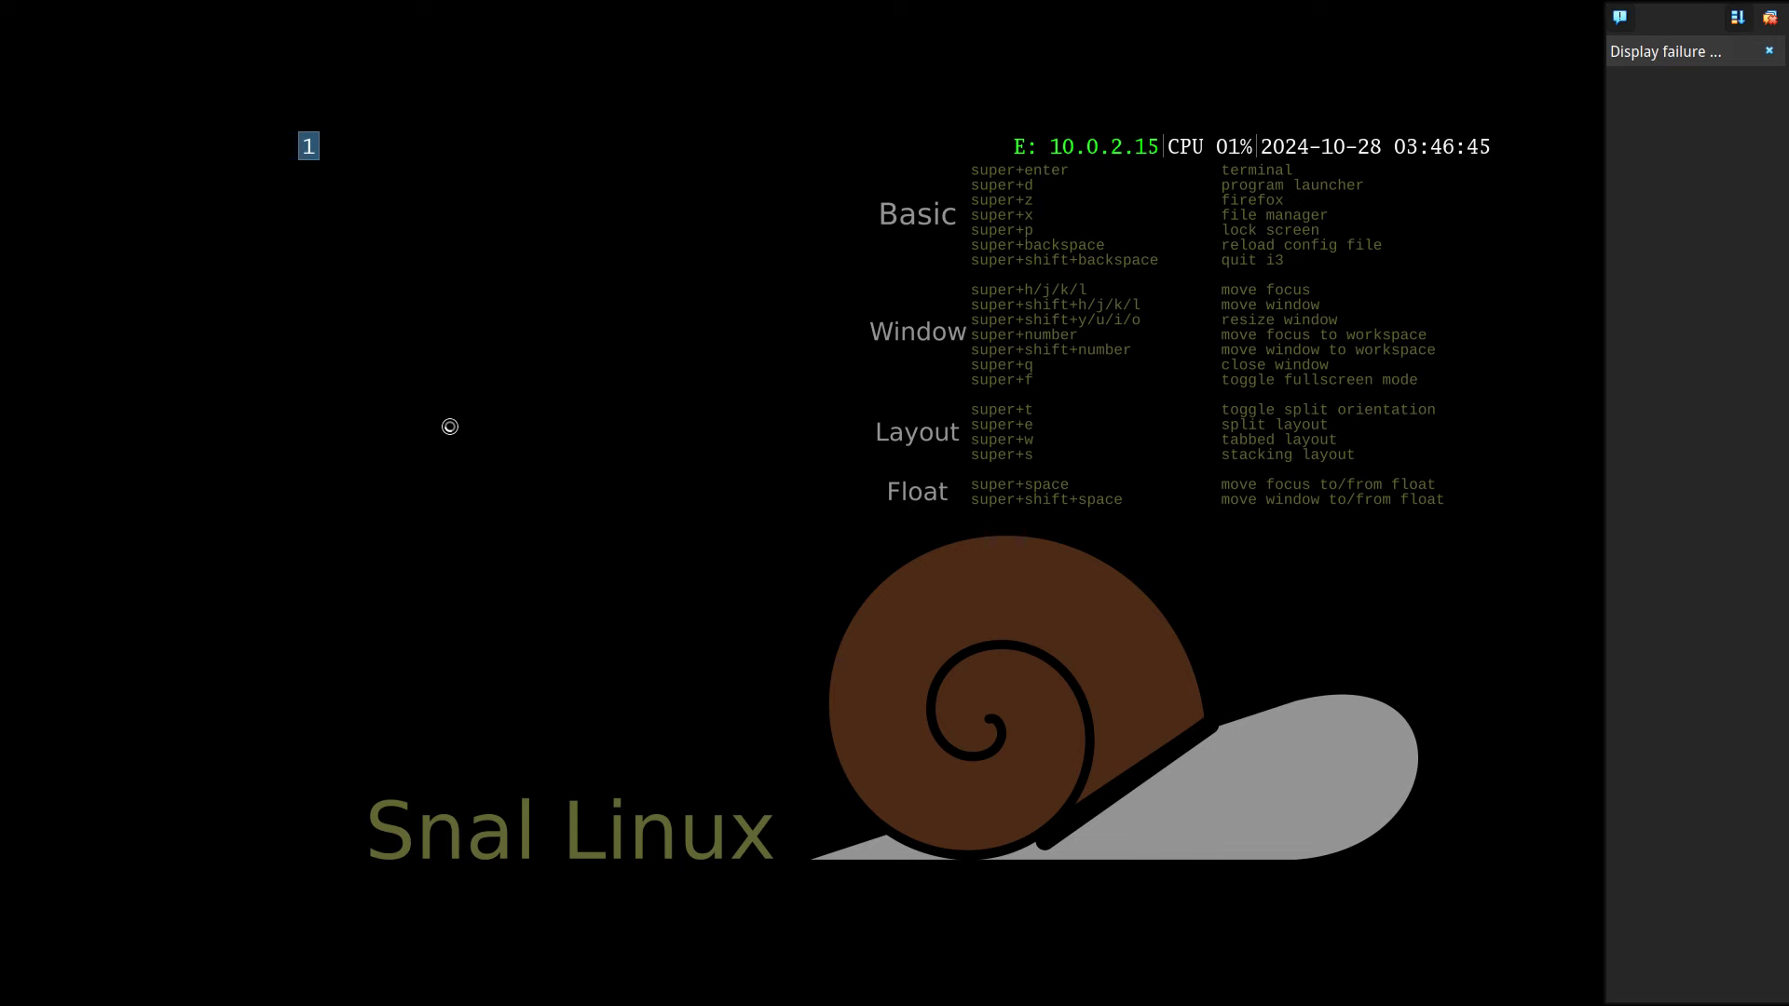
# Open the rofi program launcher with Super+D, then close it with Escape
pyautogui.press('super+d')
pyautogui.press('Escape')
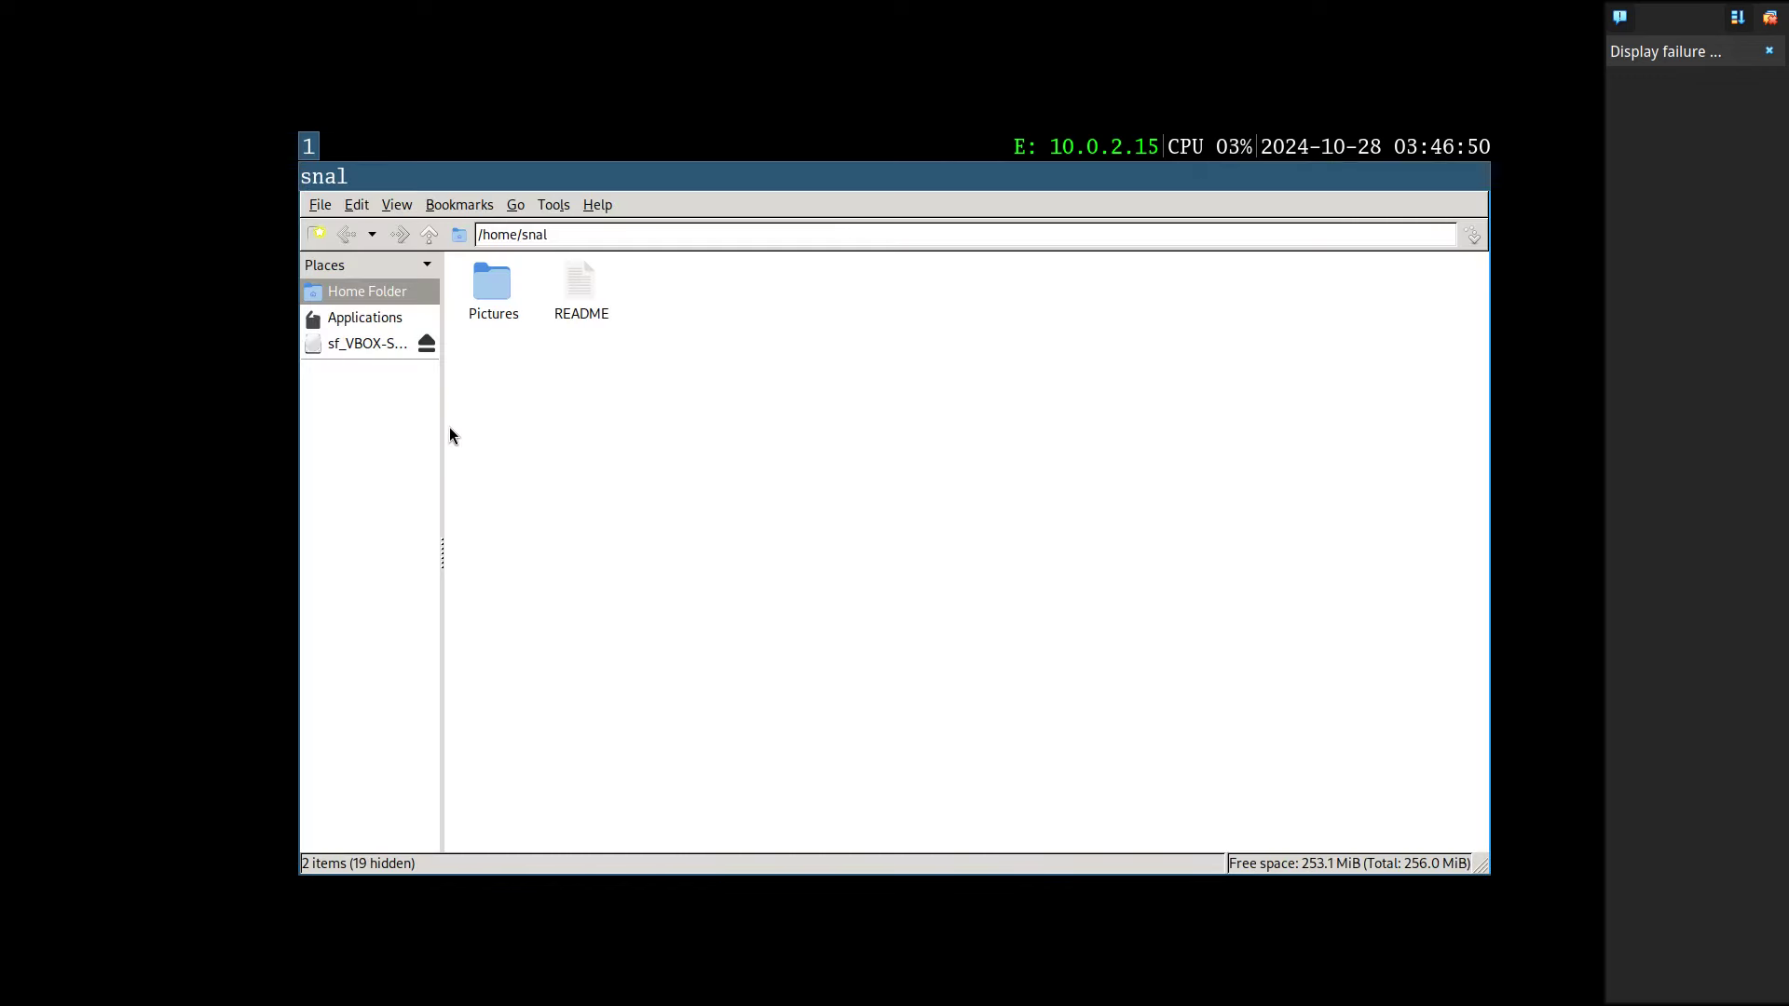
# View PCManFM's About version information and dismiss it
pyautogui.click(598, 204)
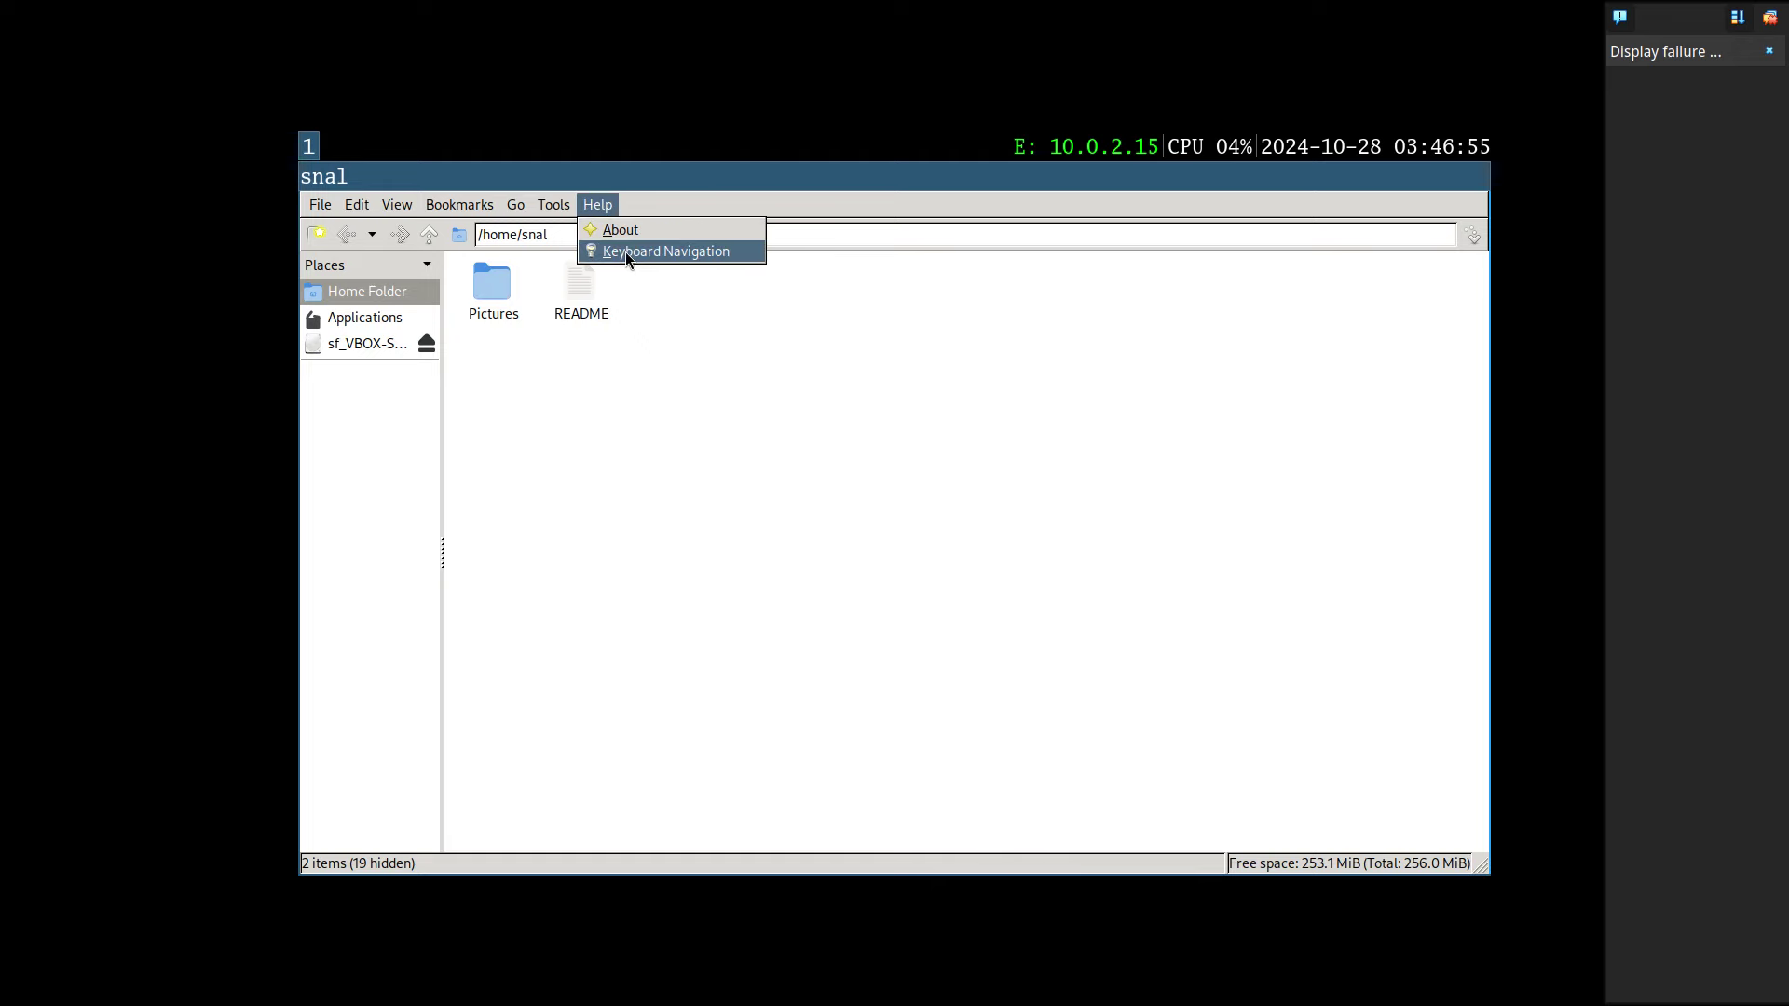
pyautogui.click(634, 231)
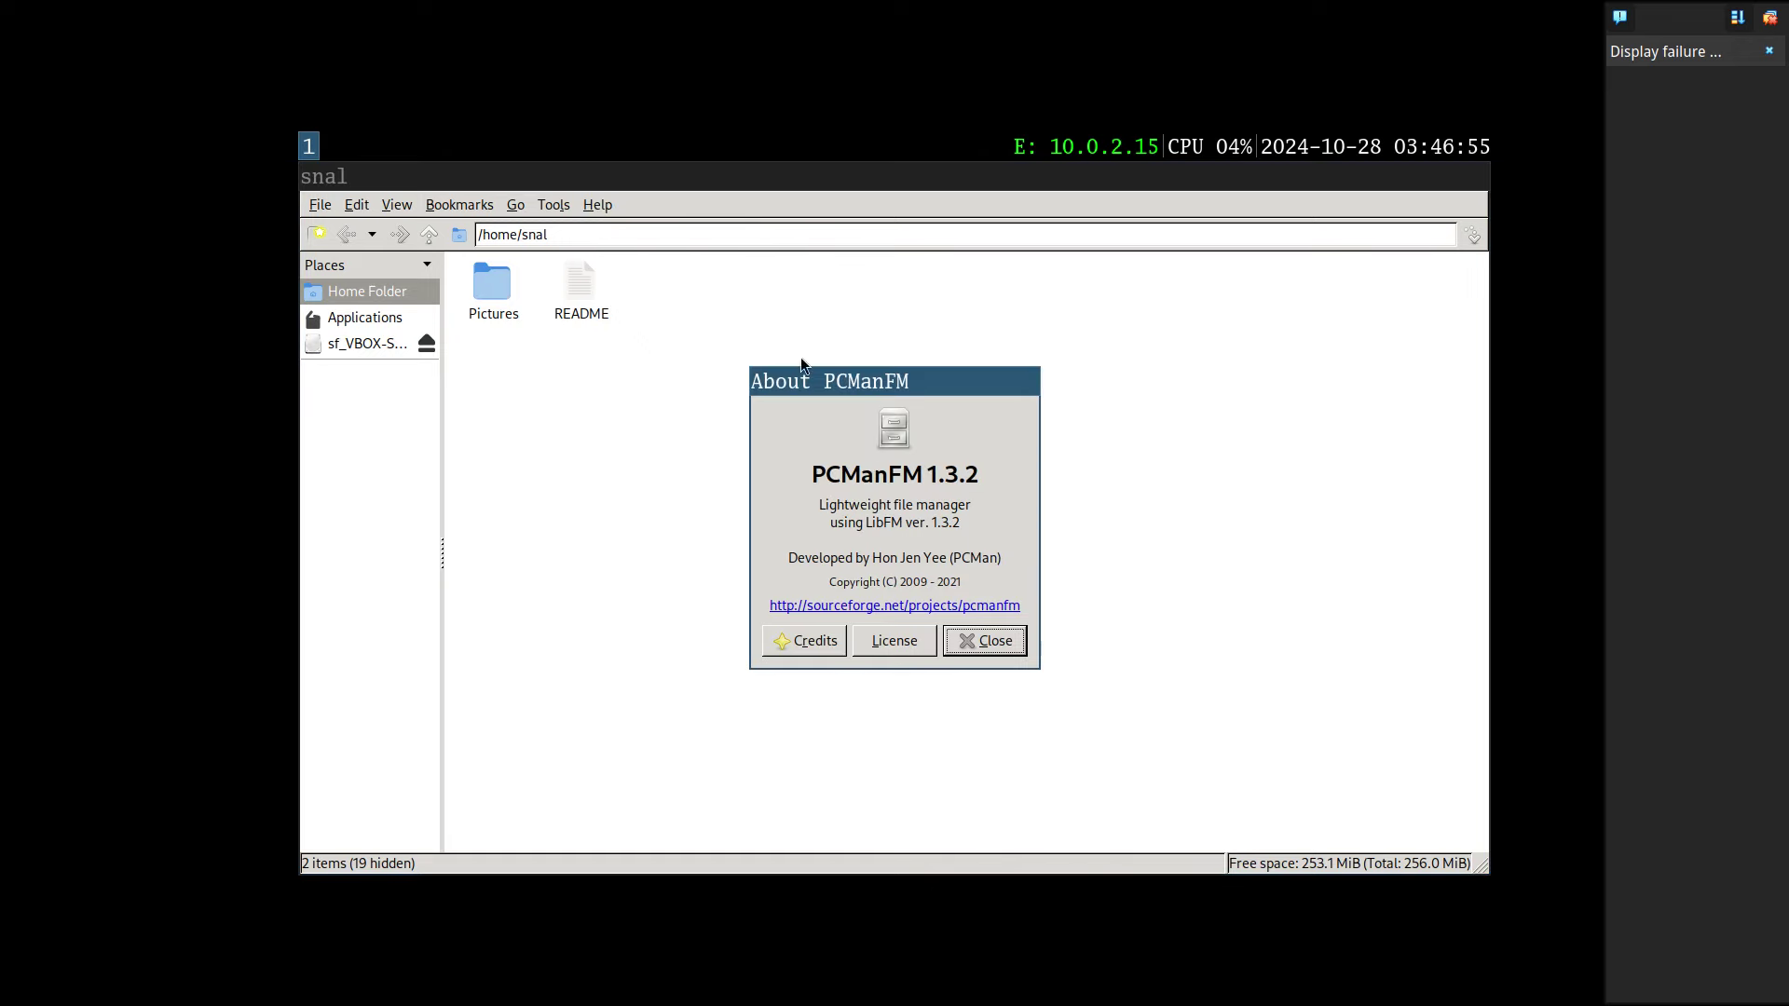
pyautogui.click(988, 640)
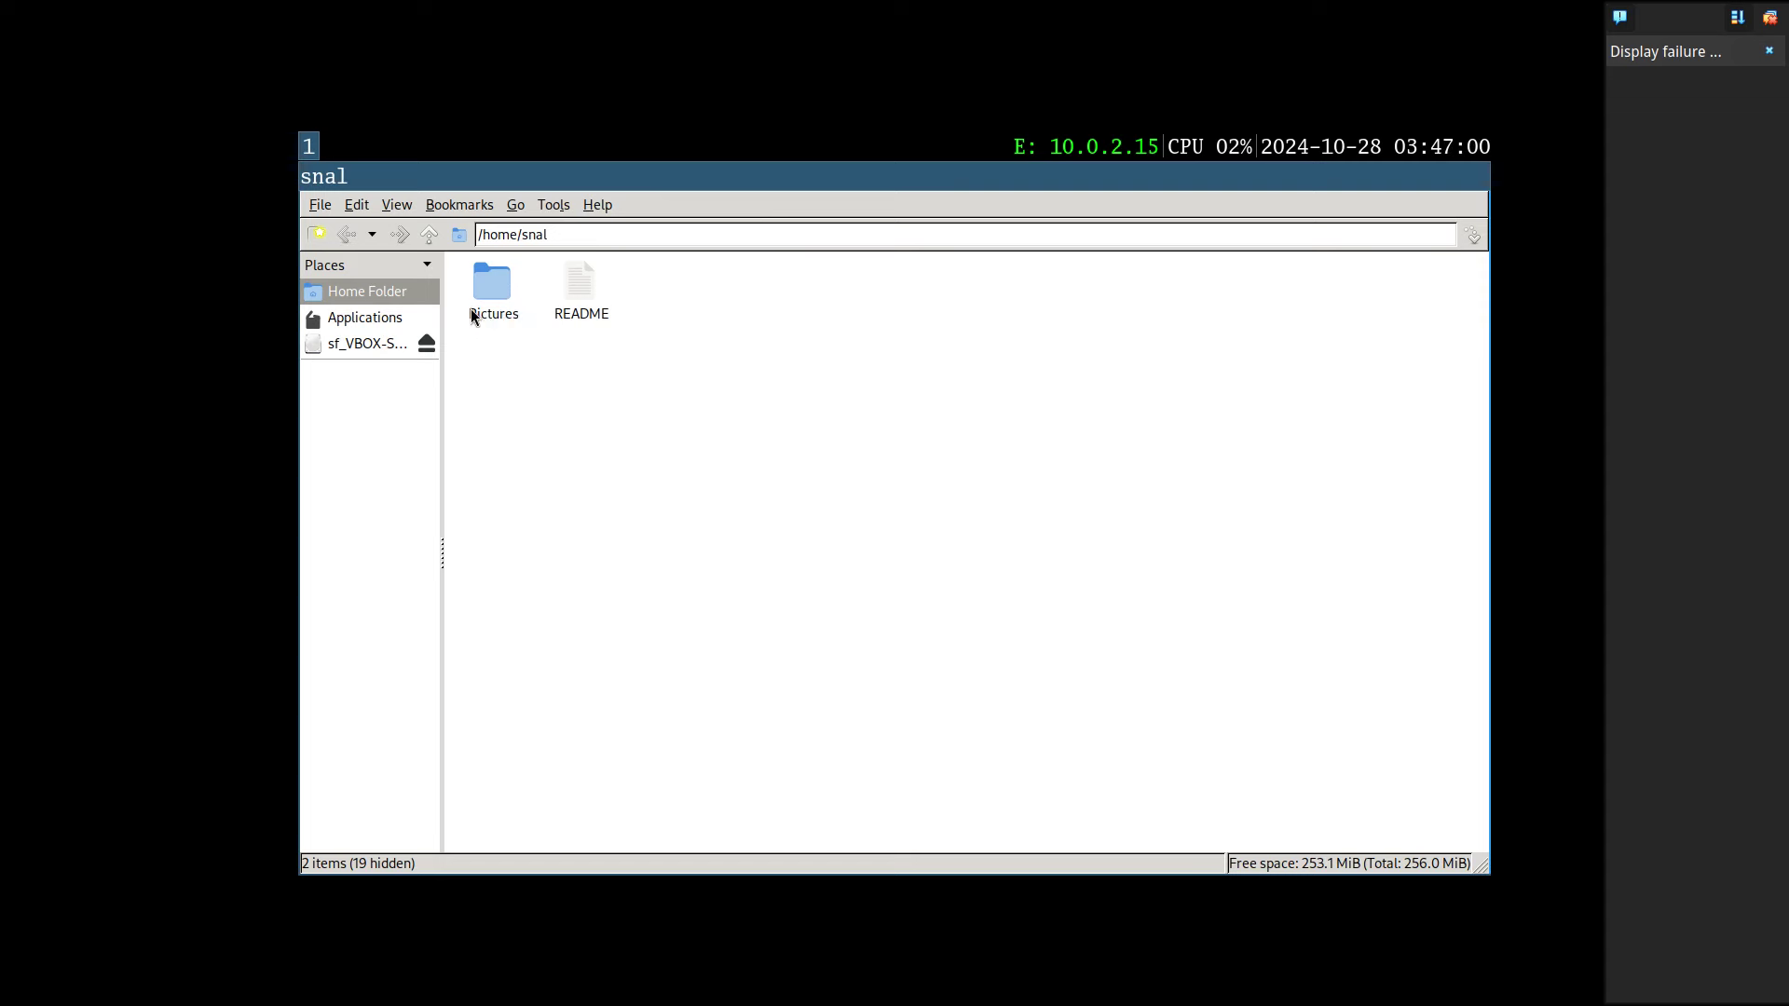
# Cancel the stray type-ahead file search and close the file manager window
pyautogui.write('AQ')
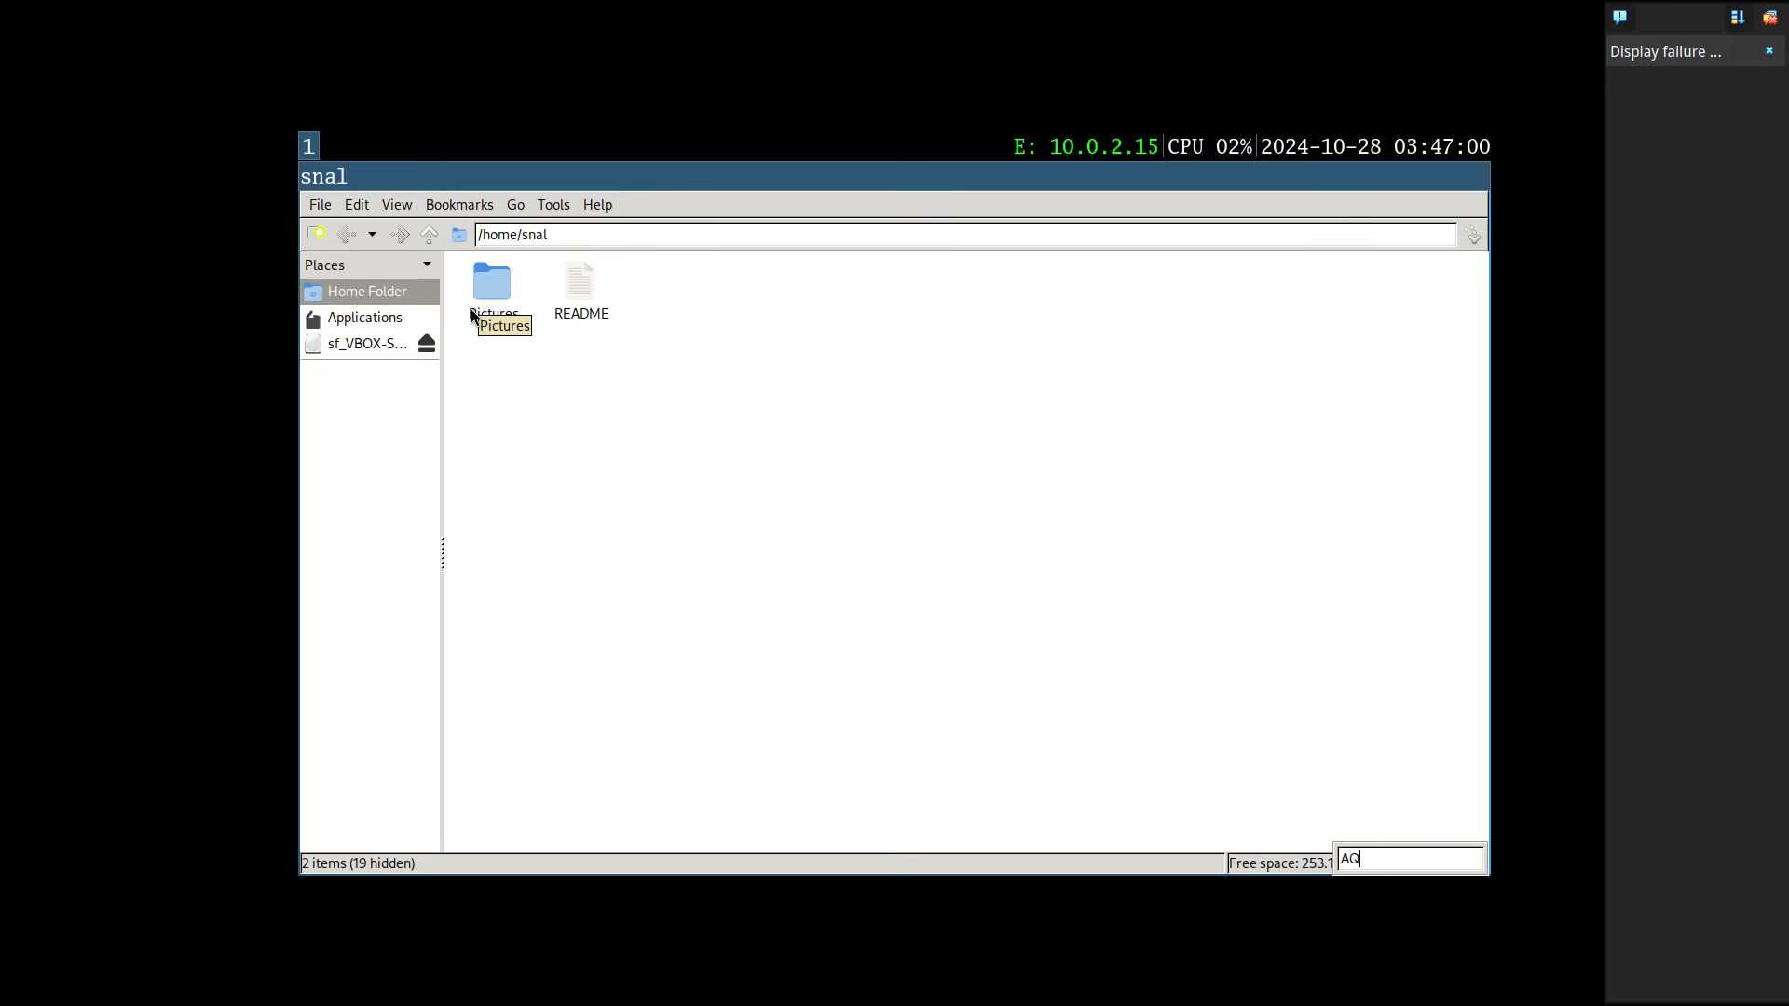
pyautogui.write('A')
pyautogui.press('Escape')
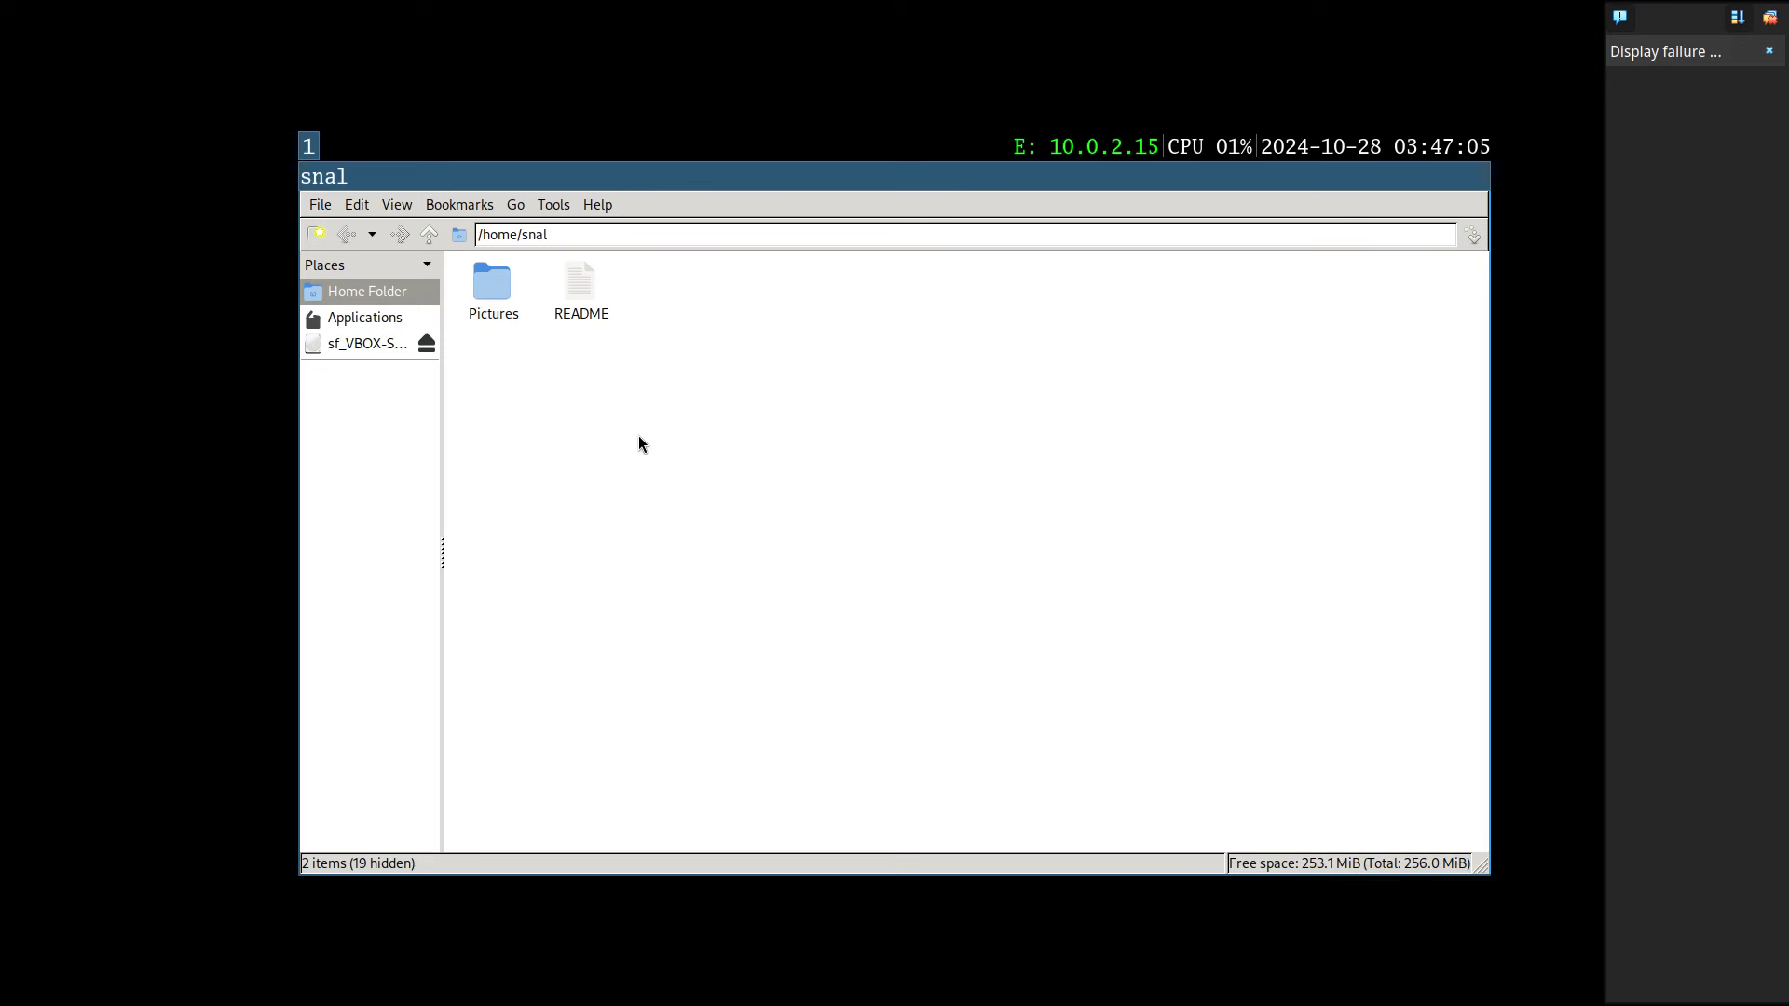
pyautogui.write('c')
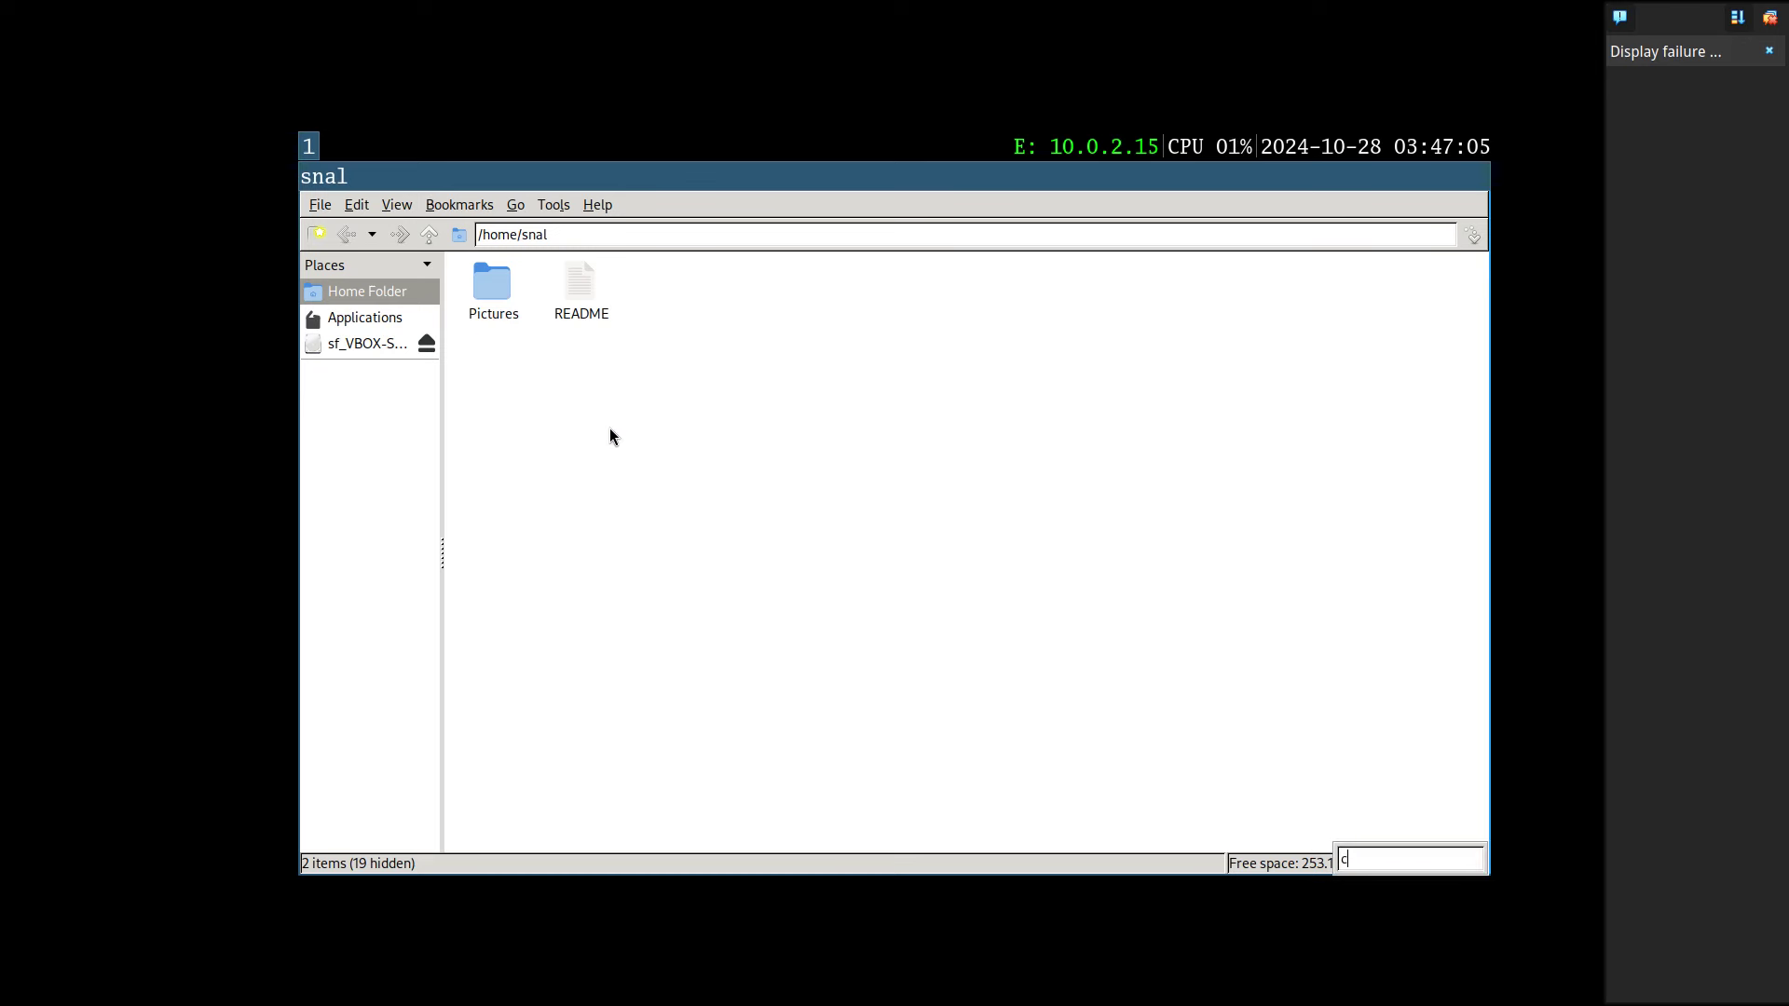
pyautogui.write('vCXZ')
pyautogui.click(320, 204)
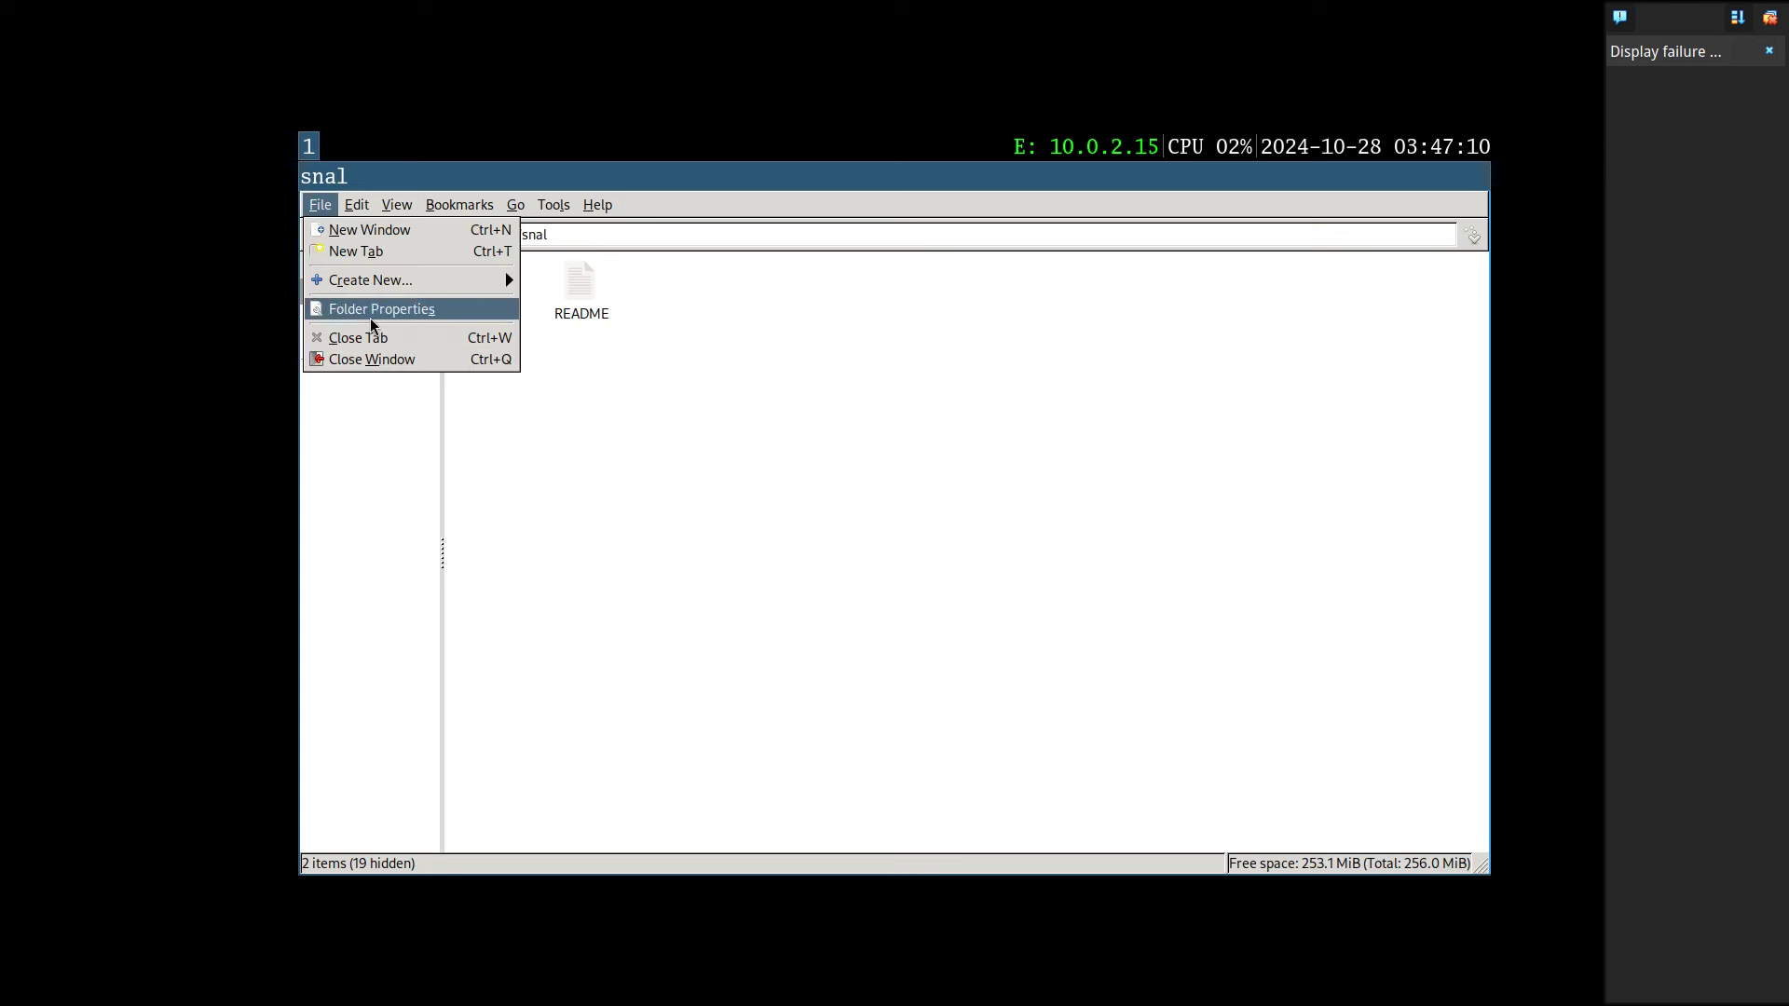
pyautogui.click(396, 362)
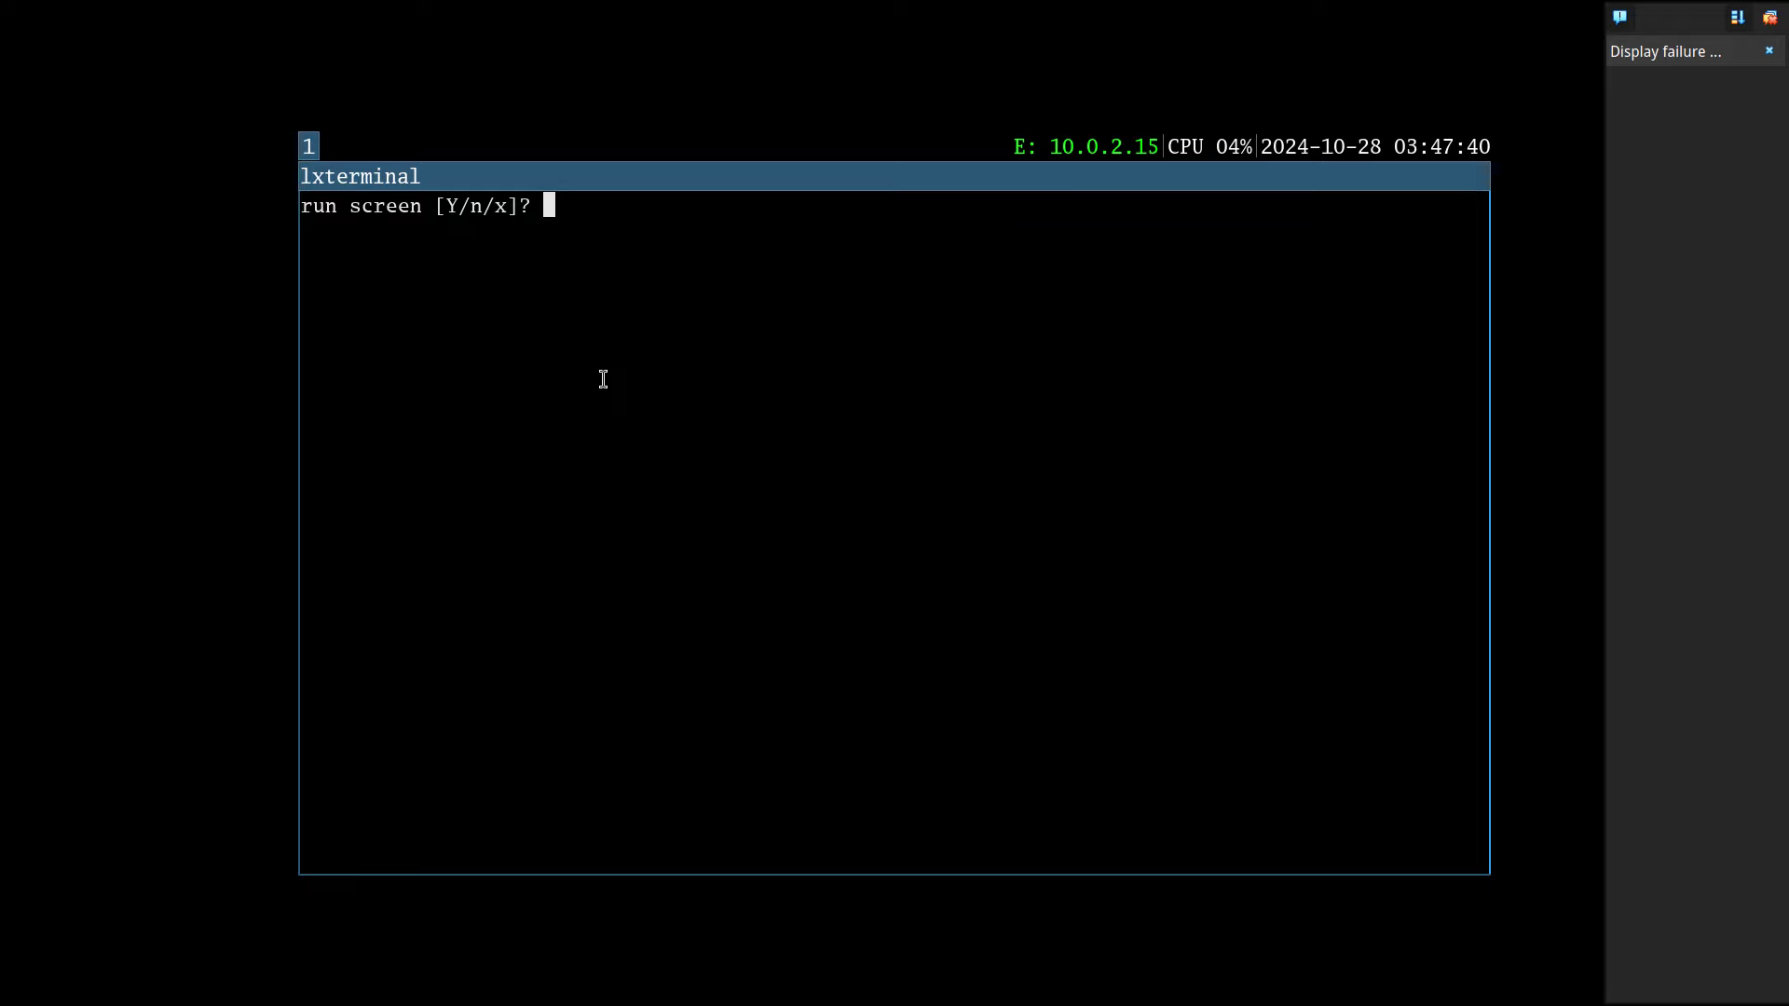
# Start a screen session and list the home folder's contents
pyautogui.press('Return')
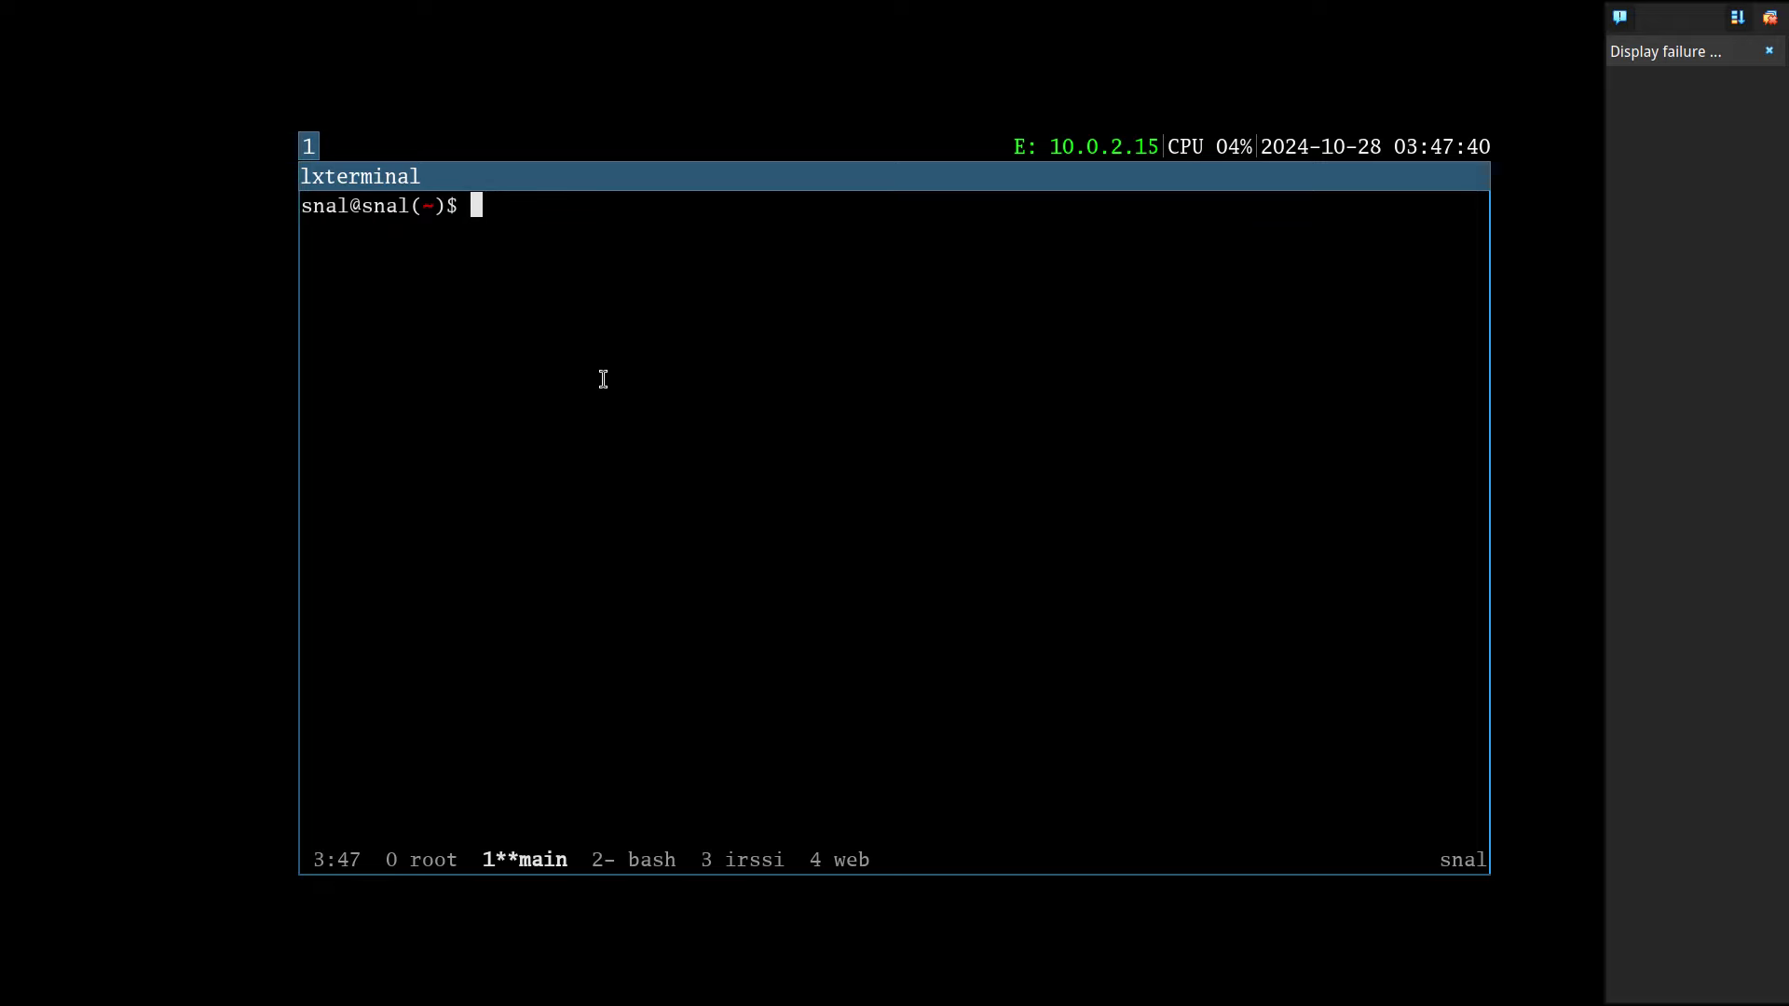
pyautogui.write('ls')
pyautogui.press('Return')
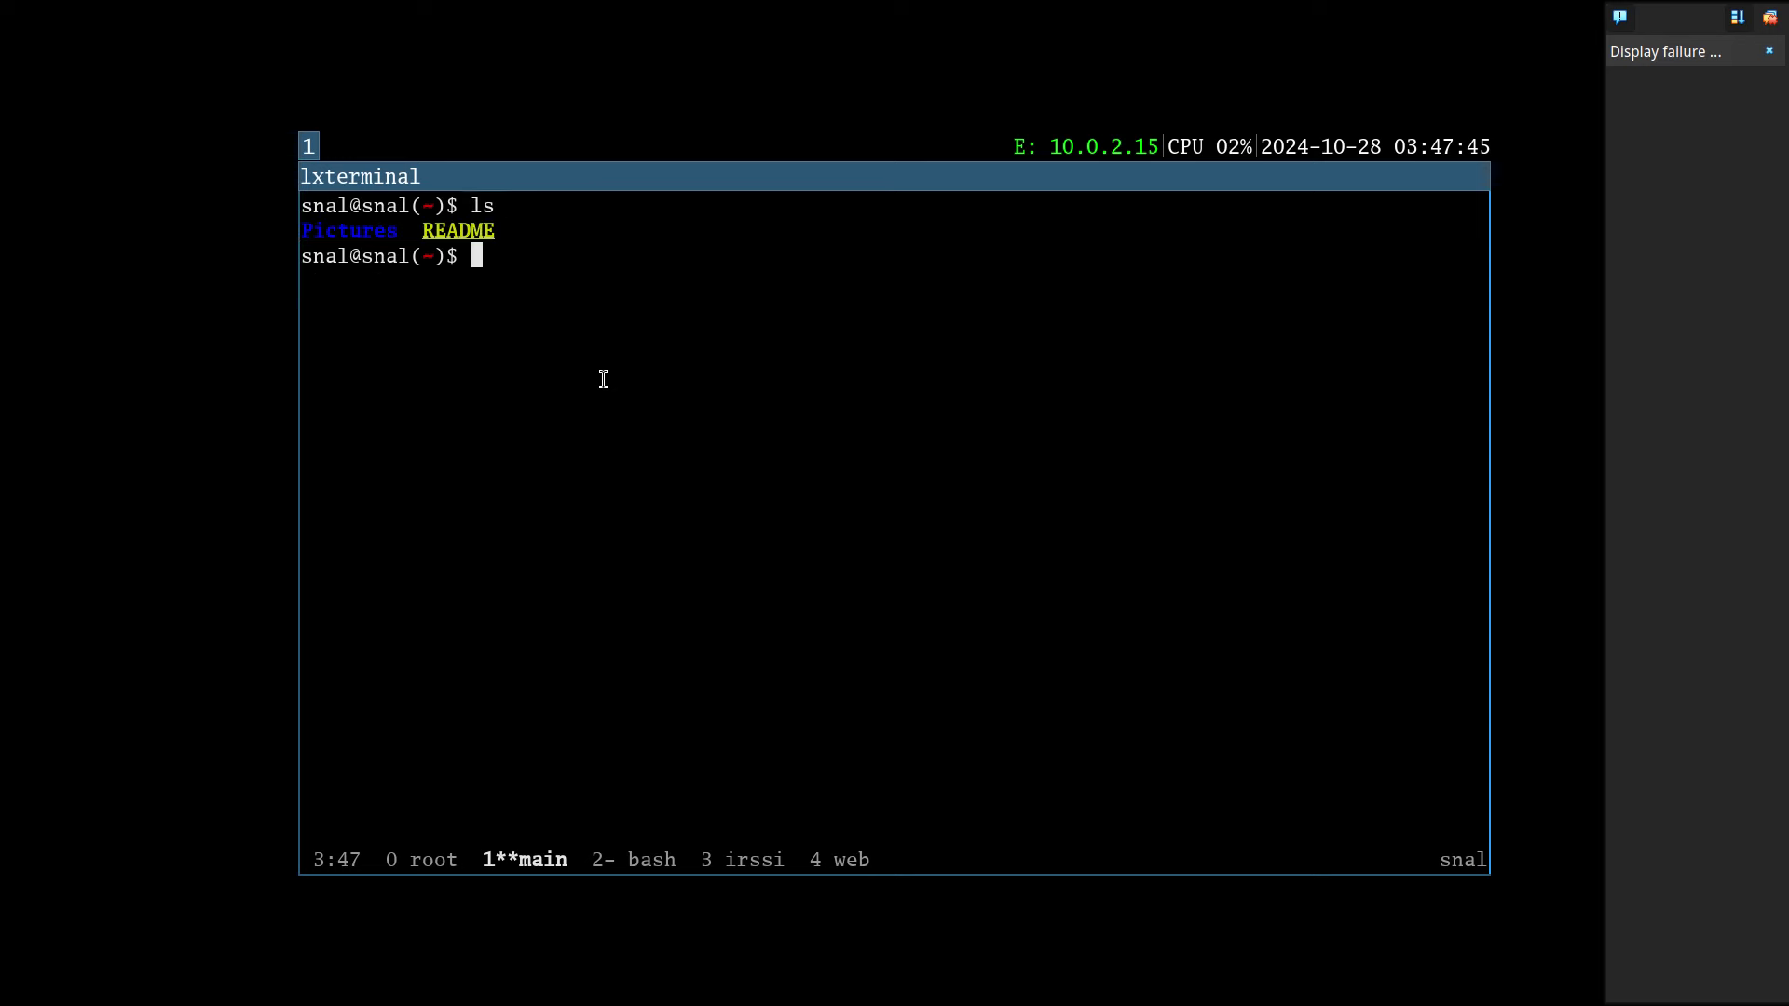
pyautogui.write('cd Pi')
pyautogui.press('BackSpace')
pyautogui.press('BackSpace')
pyautogui.press('BackSpace')
pyautogui.press('BackSpace')
pyautogui.press('BackSpace')
pyautogui.write('loqd')
pyautogui.press('BackSpace')
pyautogui.press('BackSpace')
pyautogui.press('BackSpace')
pyautogui.press('BackSpace')
# Switch the keyboard layout to Belgian with setxkbmap be and list home again
pyautogui.write('setxkbmap be')
pyautogui.press('Return')
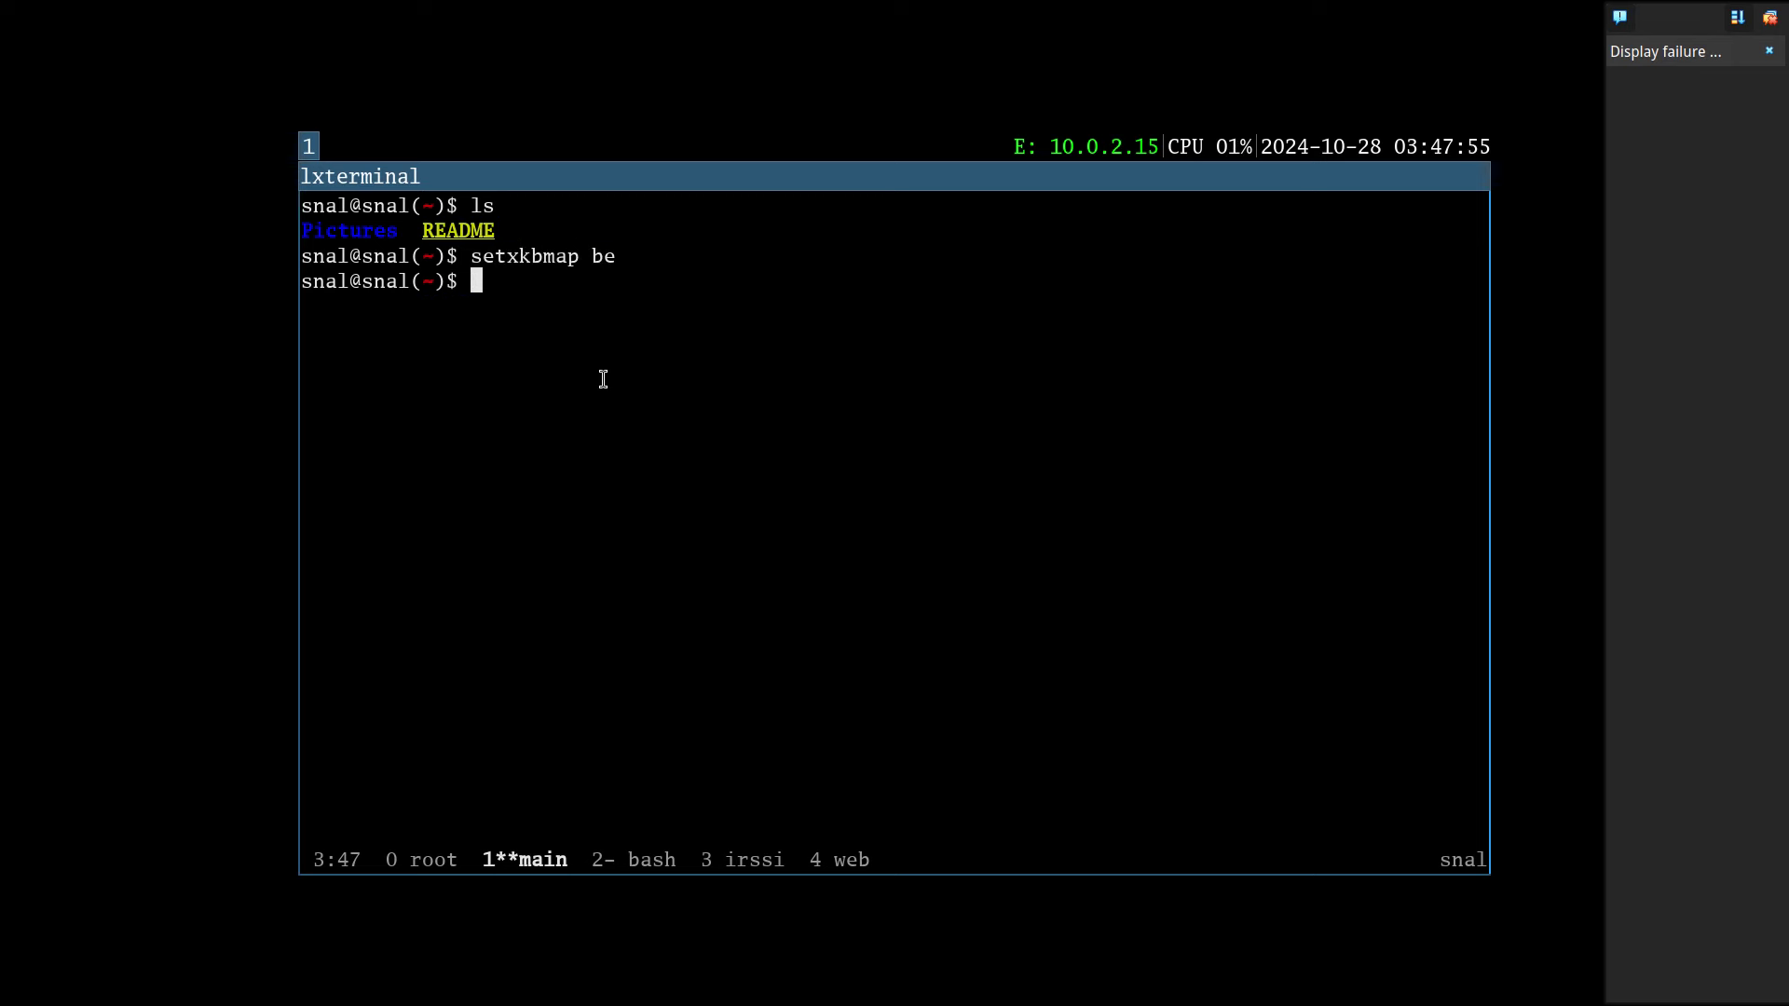
pyautogui.write('ls')
pyautogui.press('Return')
# Enter the Pictures folder, list its contents, then change to the root directory
pyautogui.write('cd Pi')
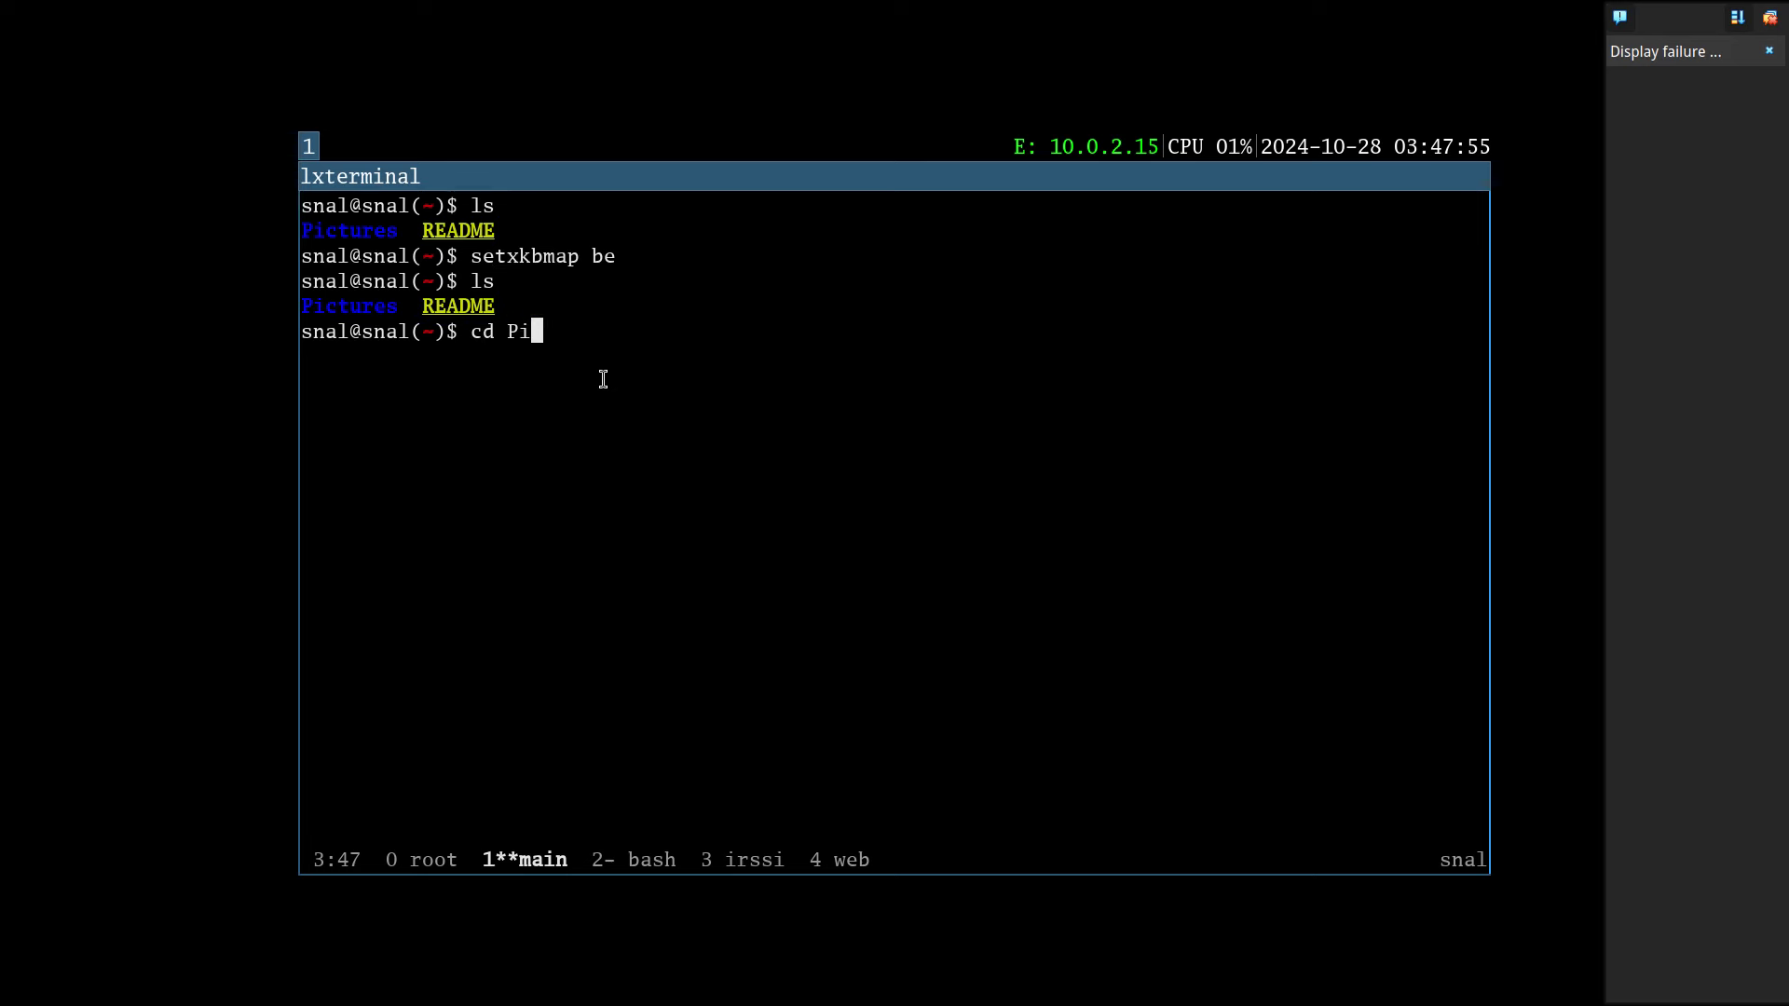
pyautogui.press('Tab')
pyautogui.press('Return')
pyautogui.write('ls')
pyautogui.press('Return')
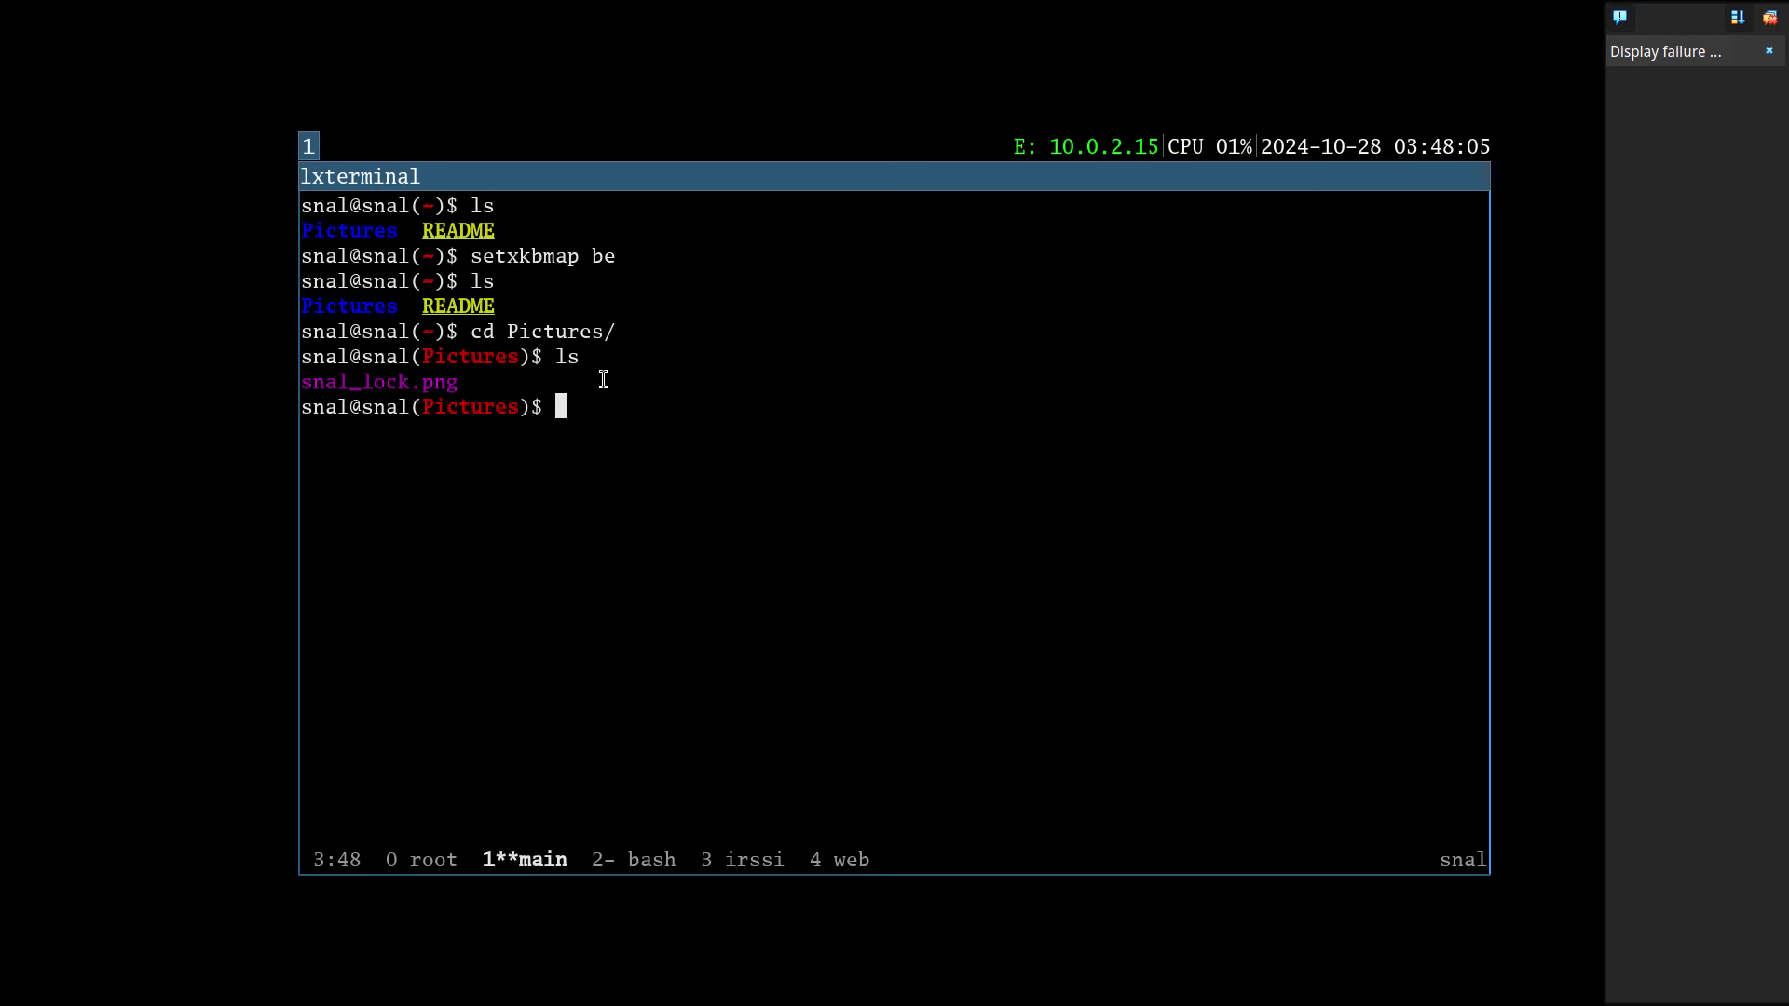
pyautogui.write('cd /')
pyautogui.press('Return')
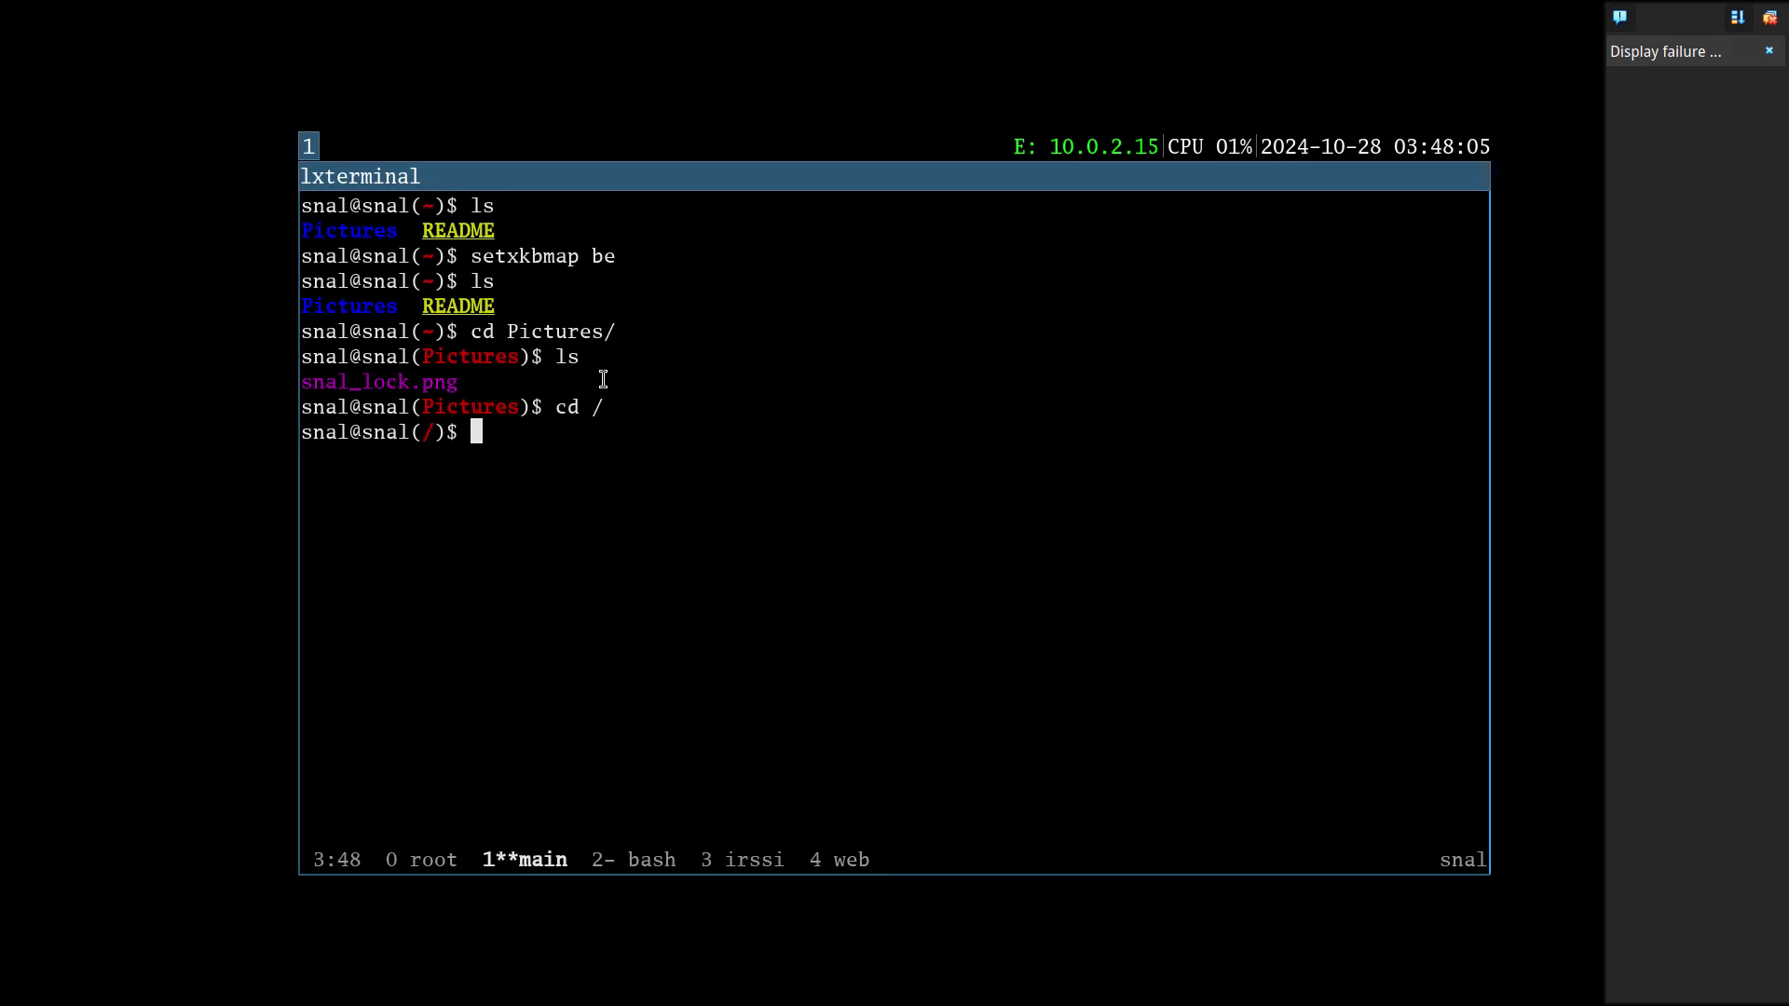
pyautogui.write('sudo pacman -S')
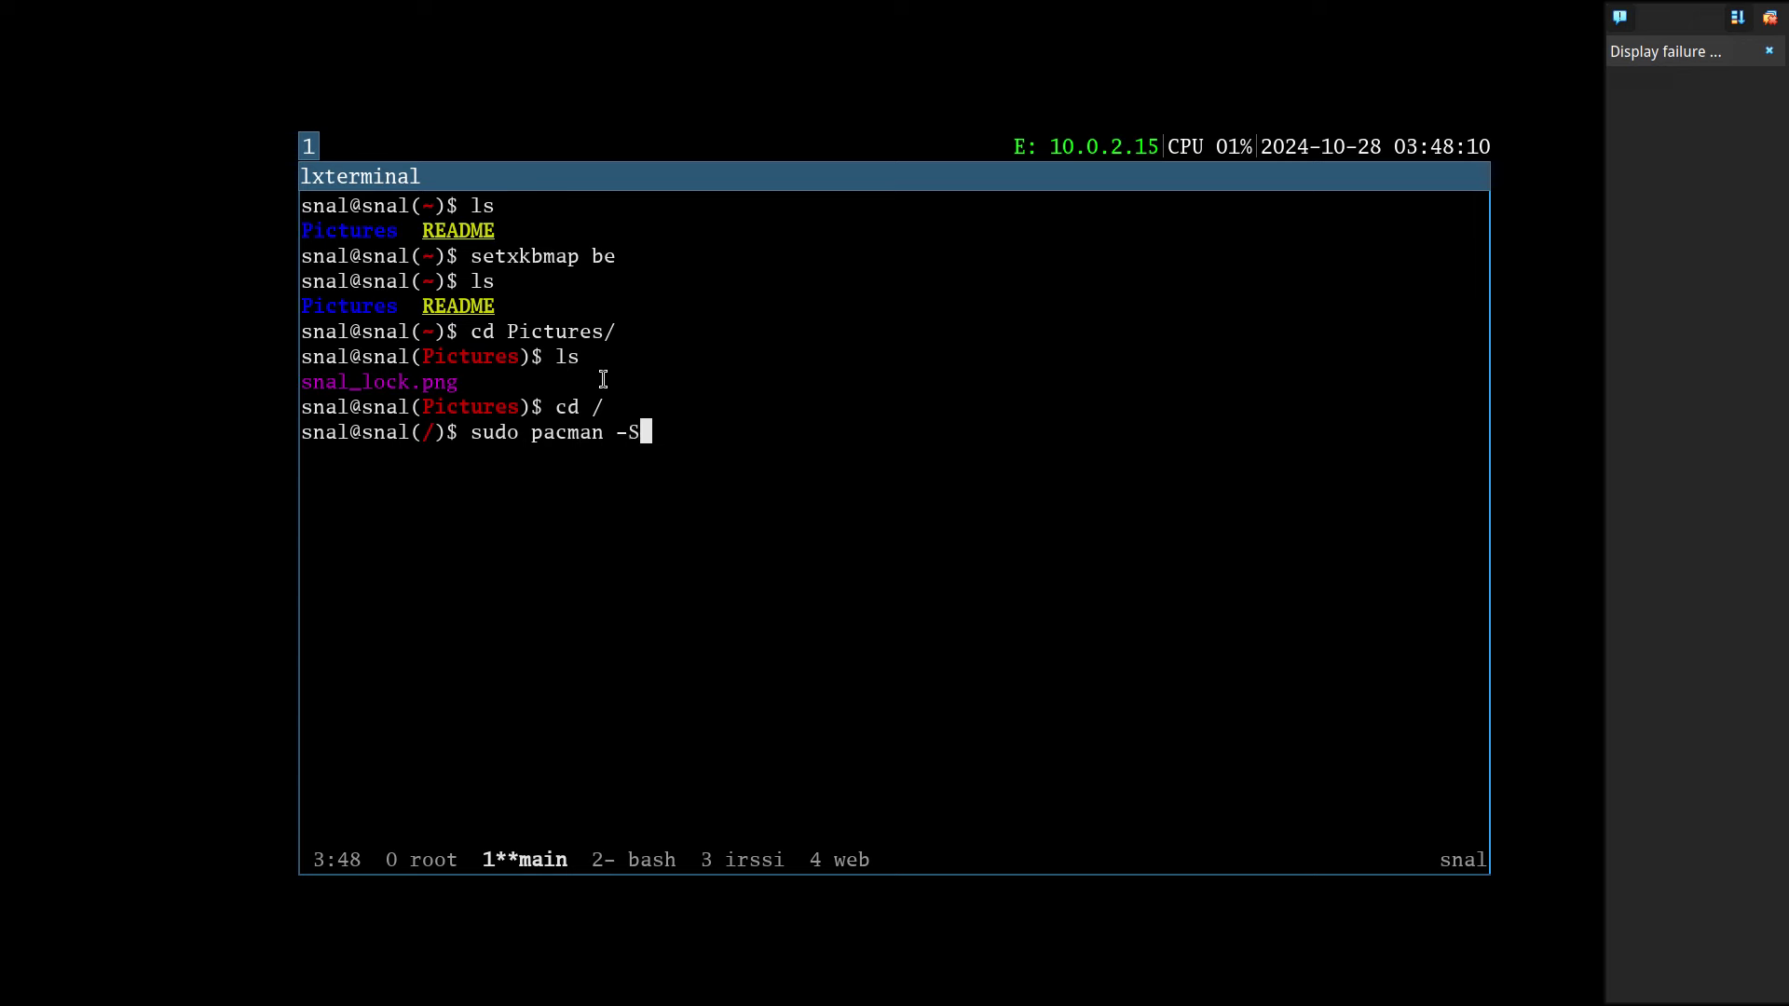
pyautogui.write('yyu')
# Run sudo pacman -Syyu with the password and cancel it at the gnu-netcat conflict
pyautogui.press('Return')
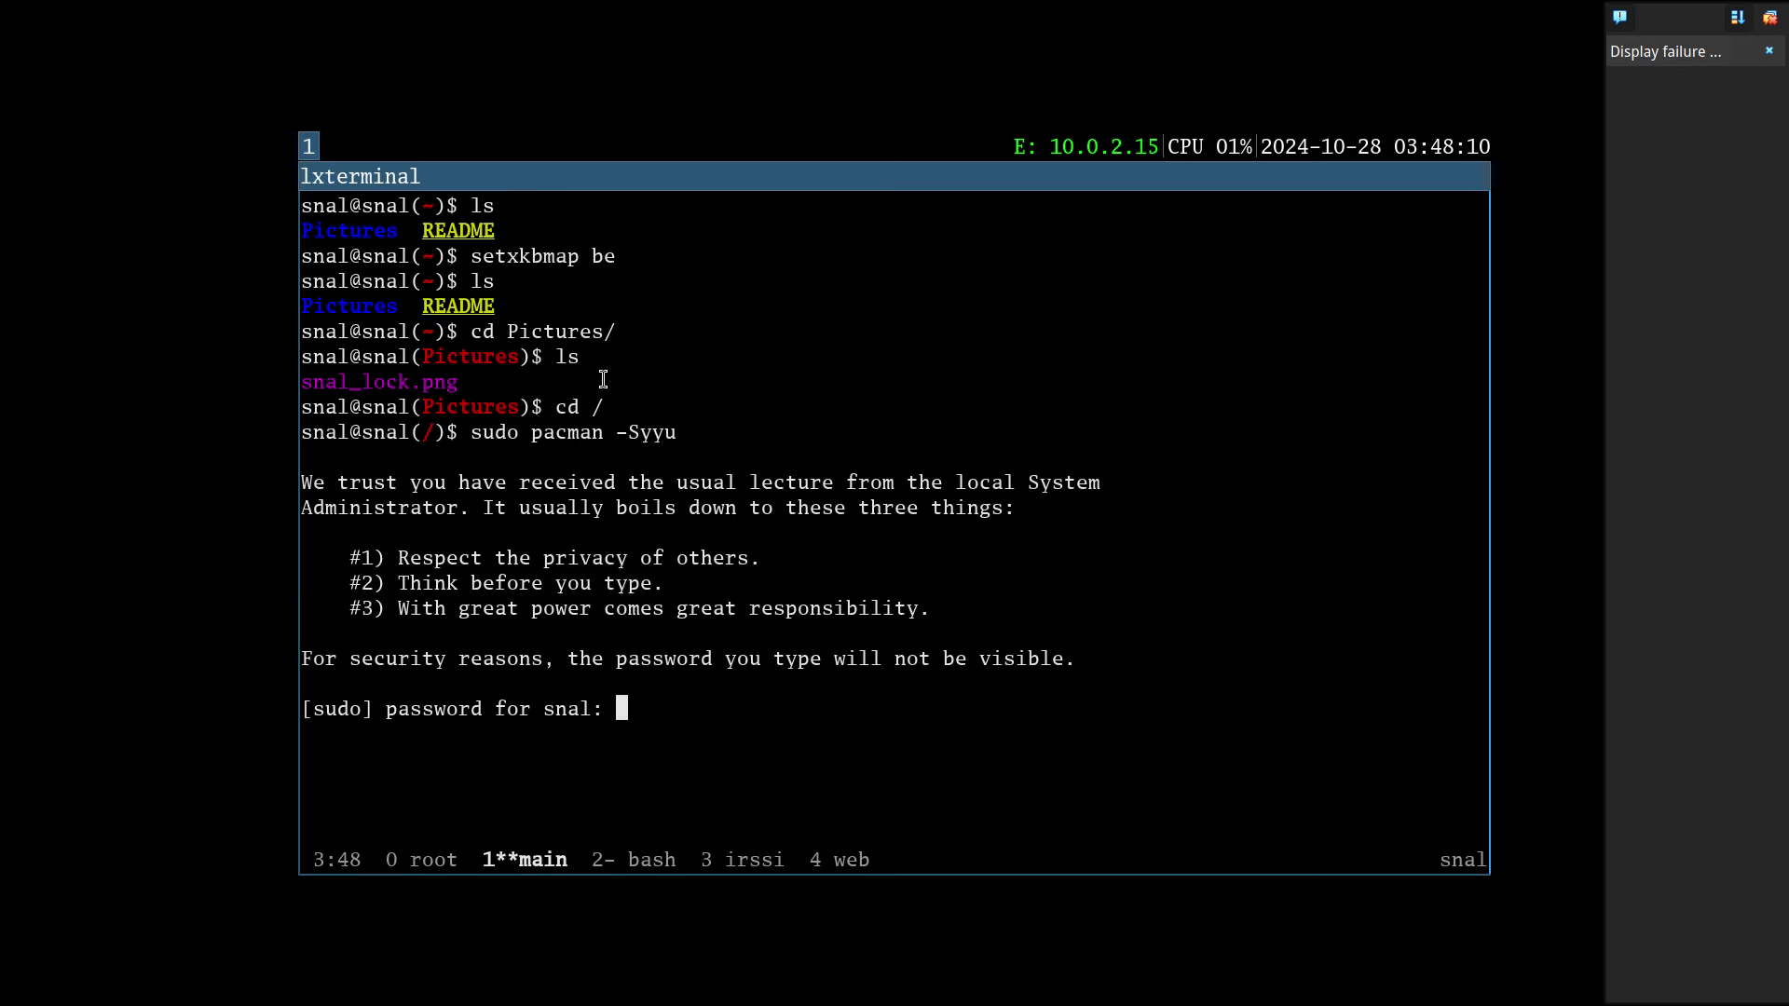
pyautogui.press('Return')
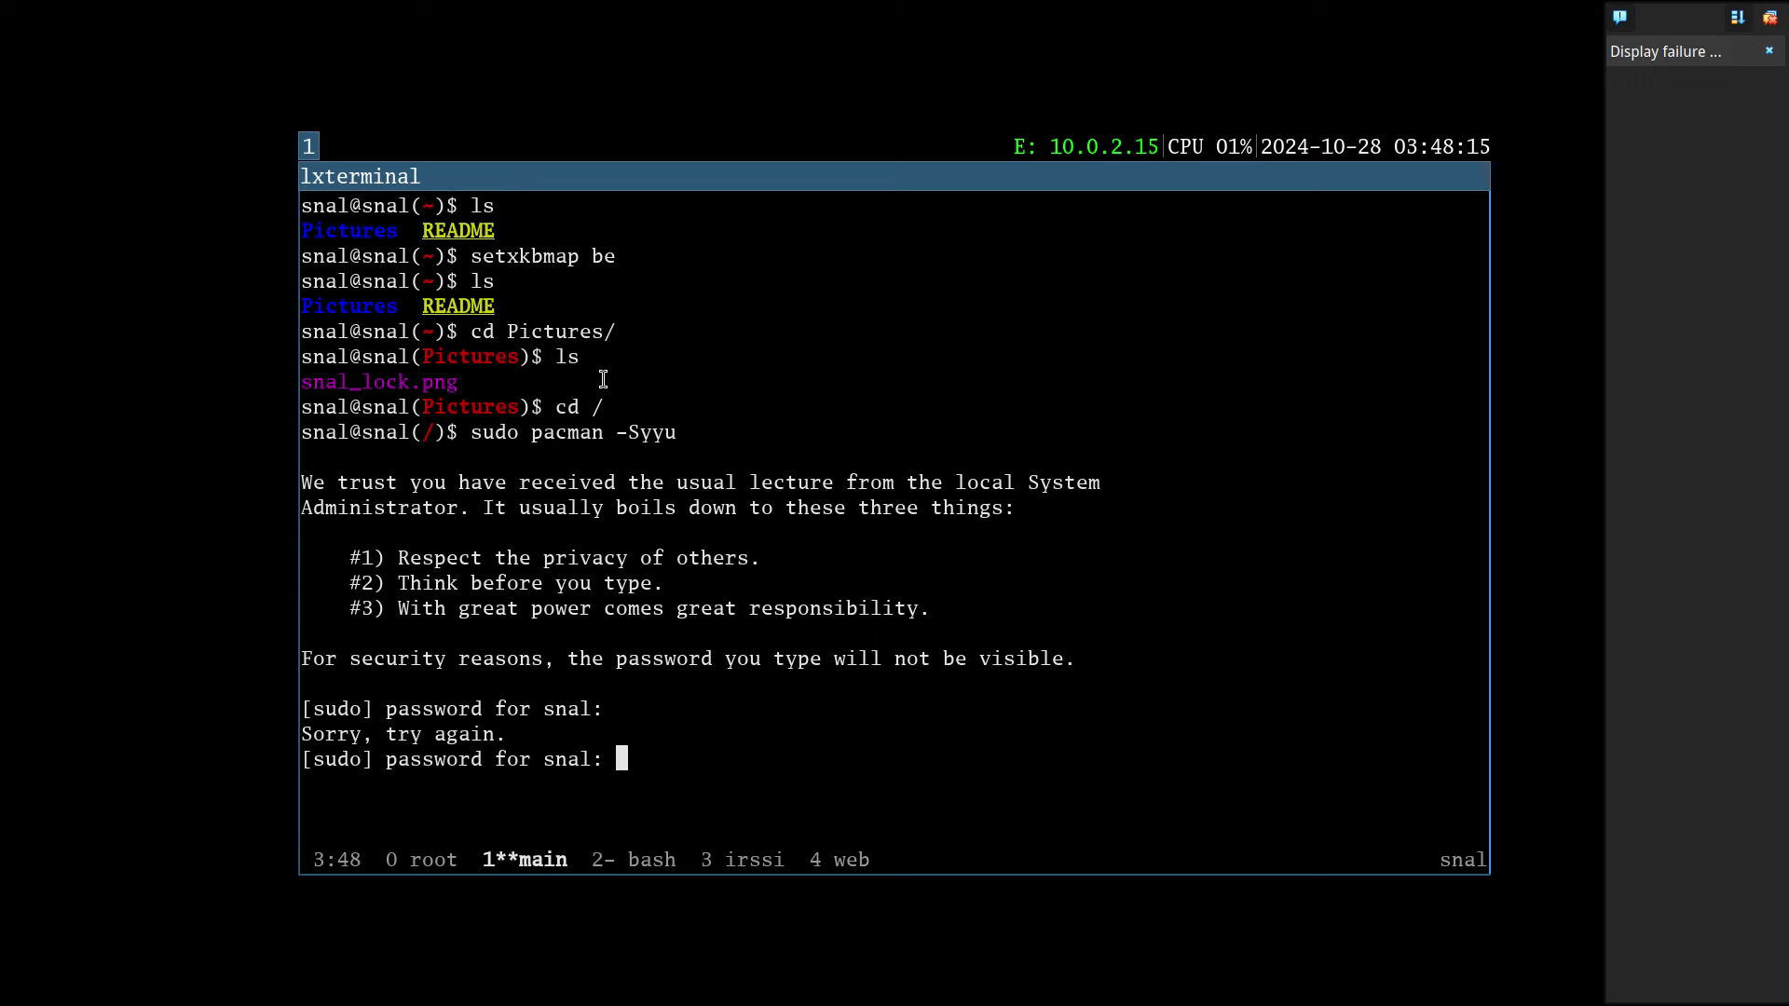
pyautogui.press('Return')
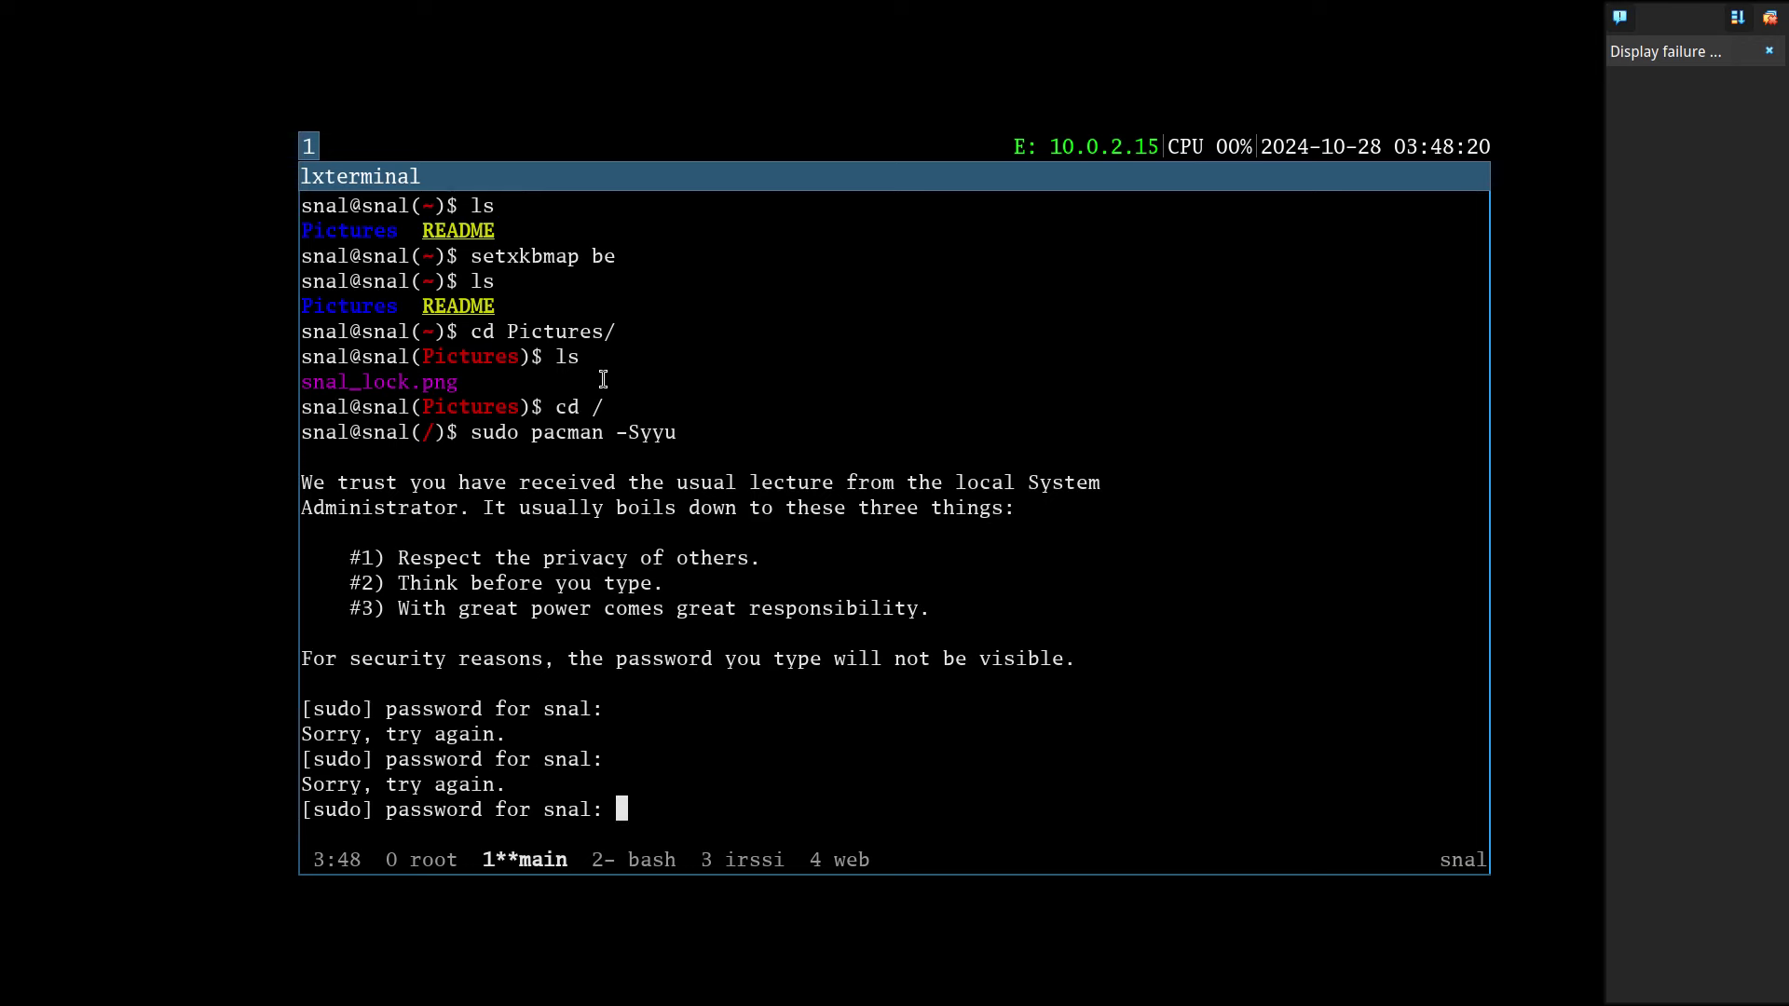
pyautogui.press('Return')
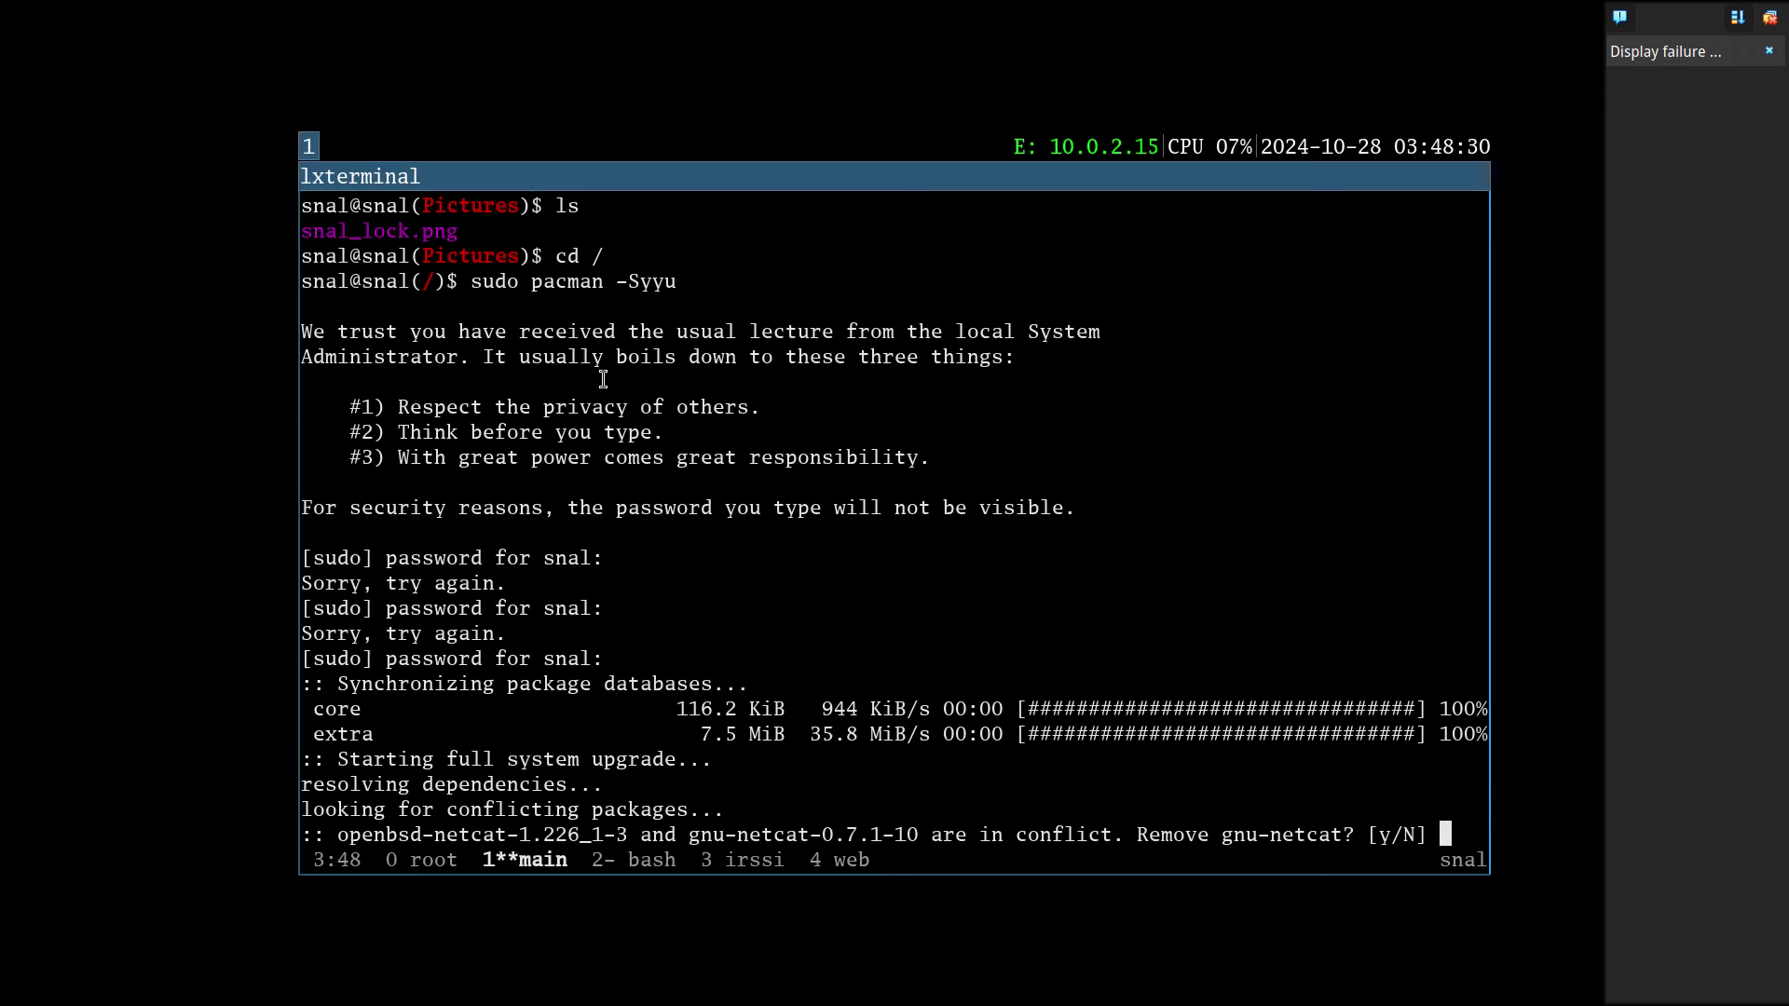
pyautogui.hotkey('ctrl', 'c')
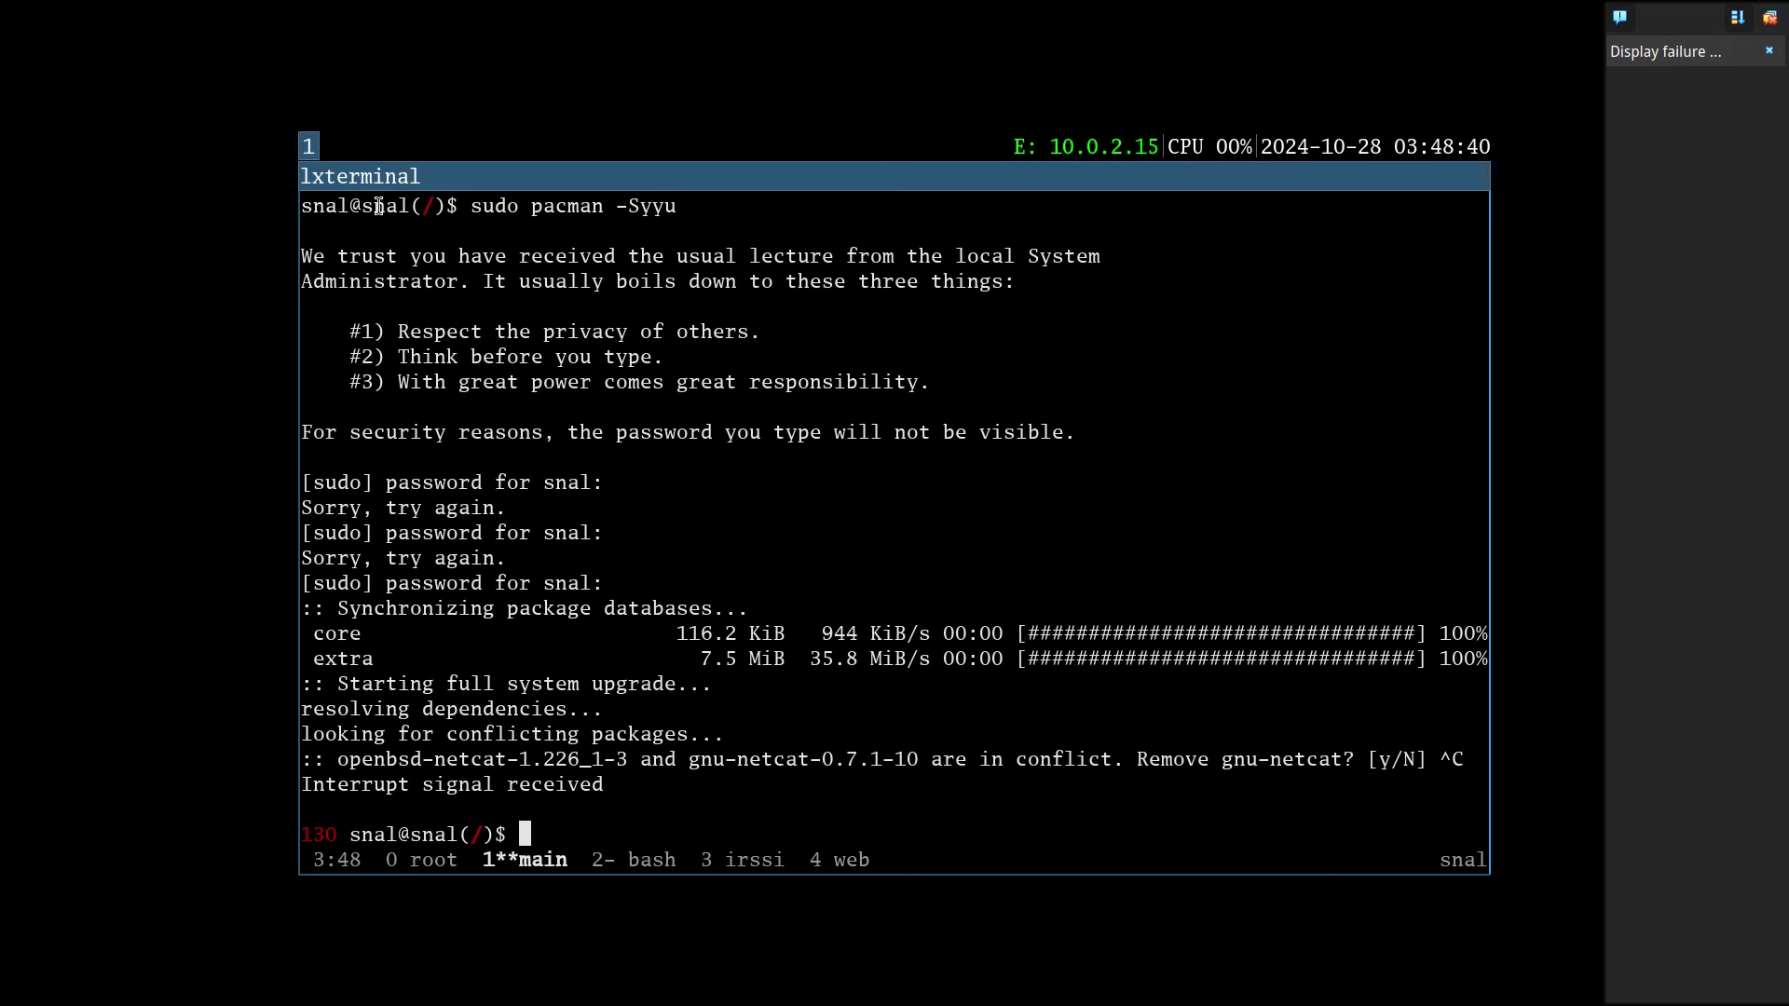
# Run archinstall without root rights, which fails with a permission error on /install.log
pyautogui.moveTo(369, 202); pyautogui.dragTo(398, 205)
pyautogui.click(470, 275)
pyautogui.write('archinstall')
pyautogui.press('Return')
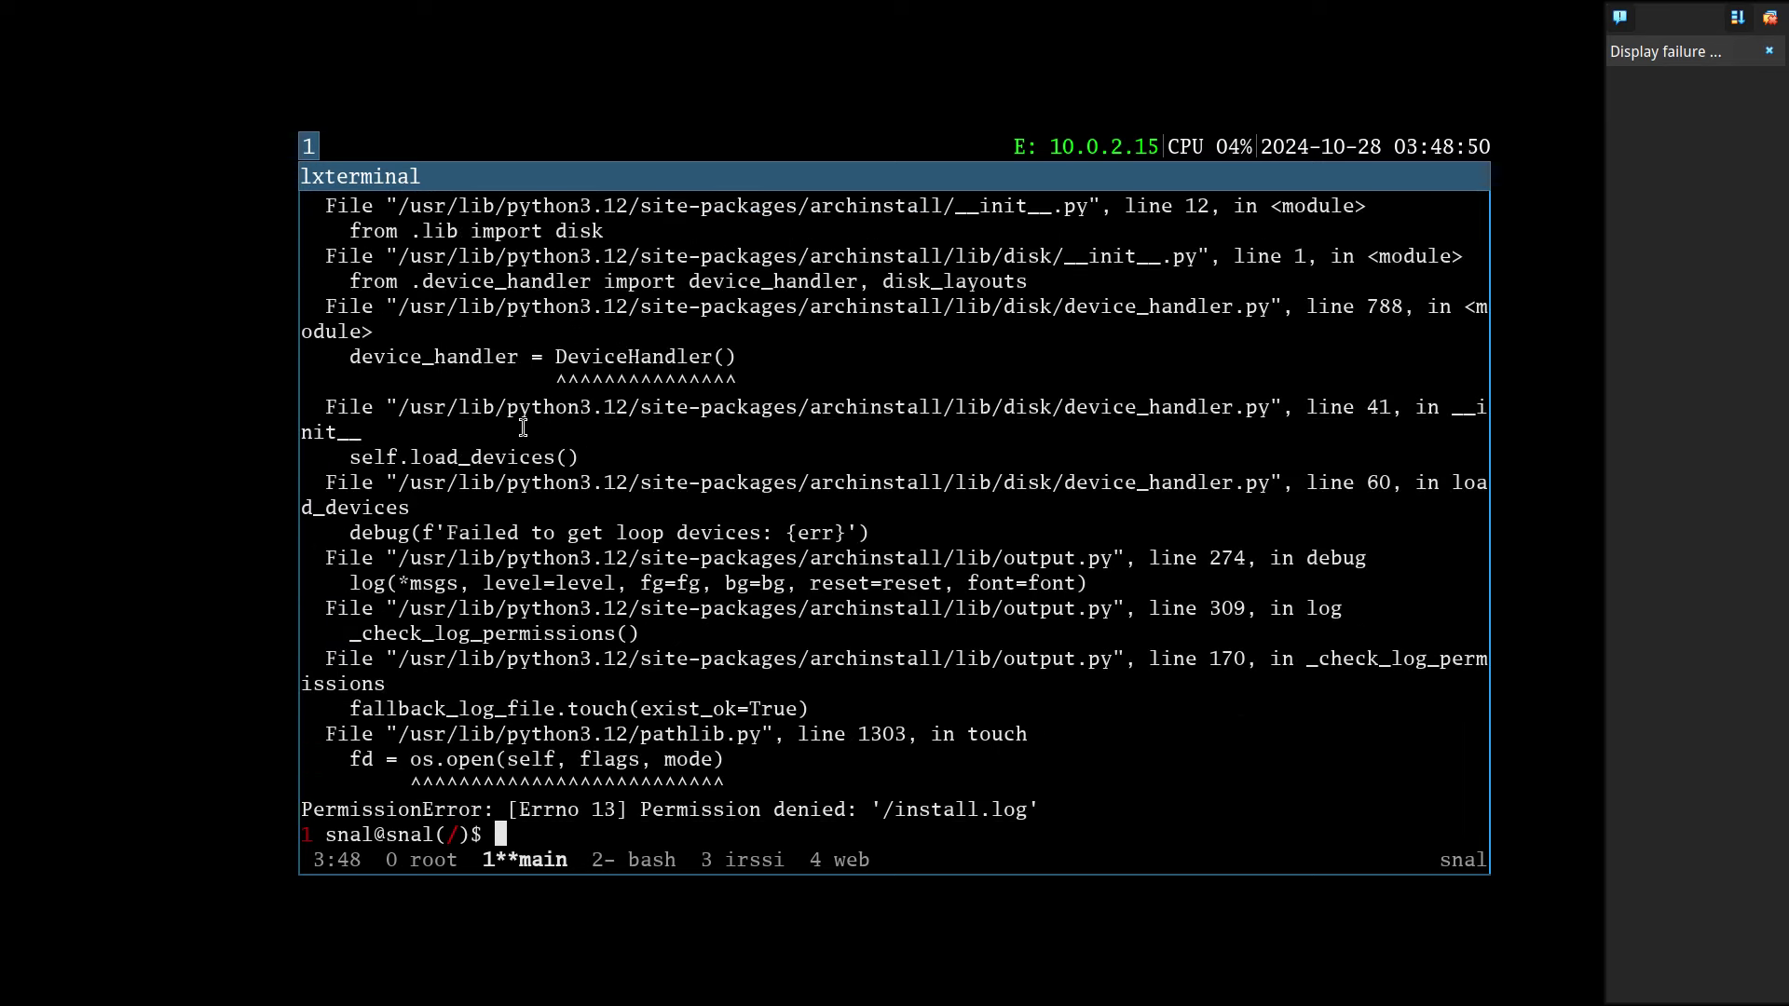
# Launch archinstall with sudo and open the Mirrors region choices
pyautogui.write('sudo archinstall')
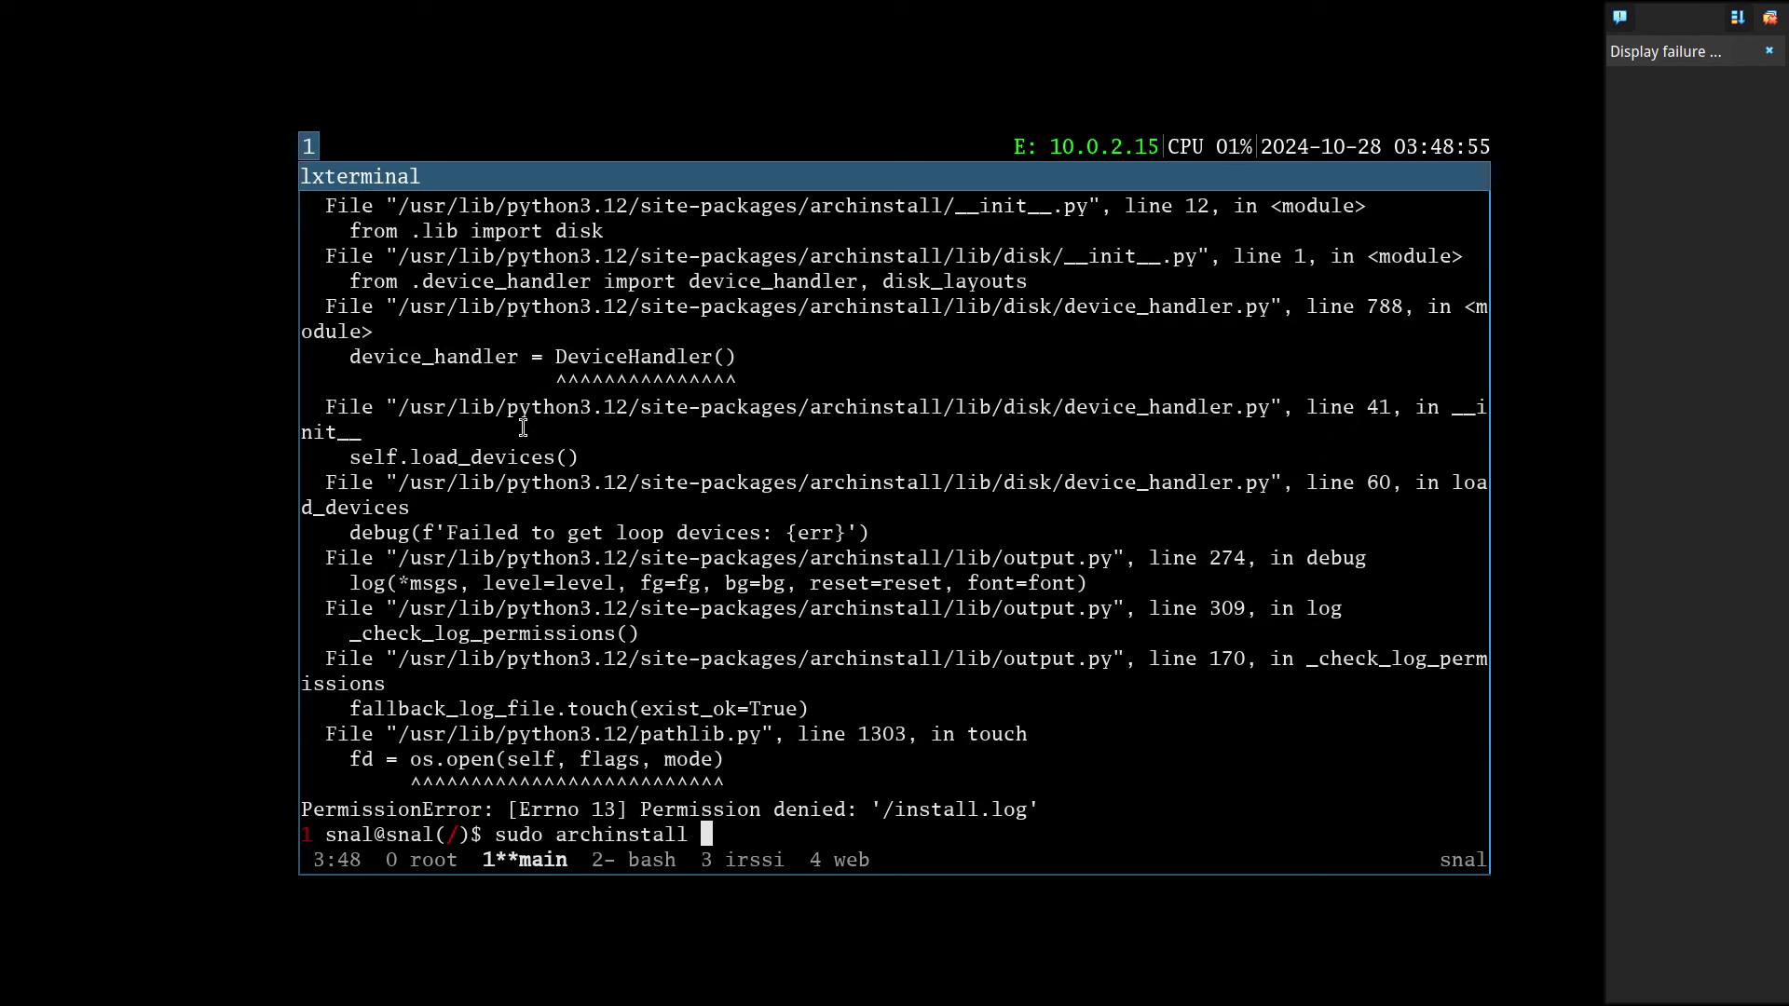
pyautogui.press('Return')
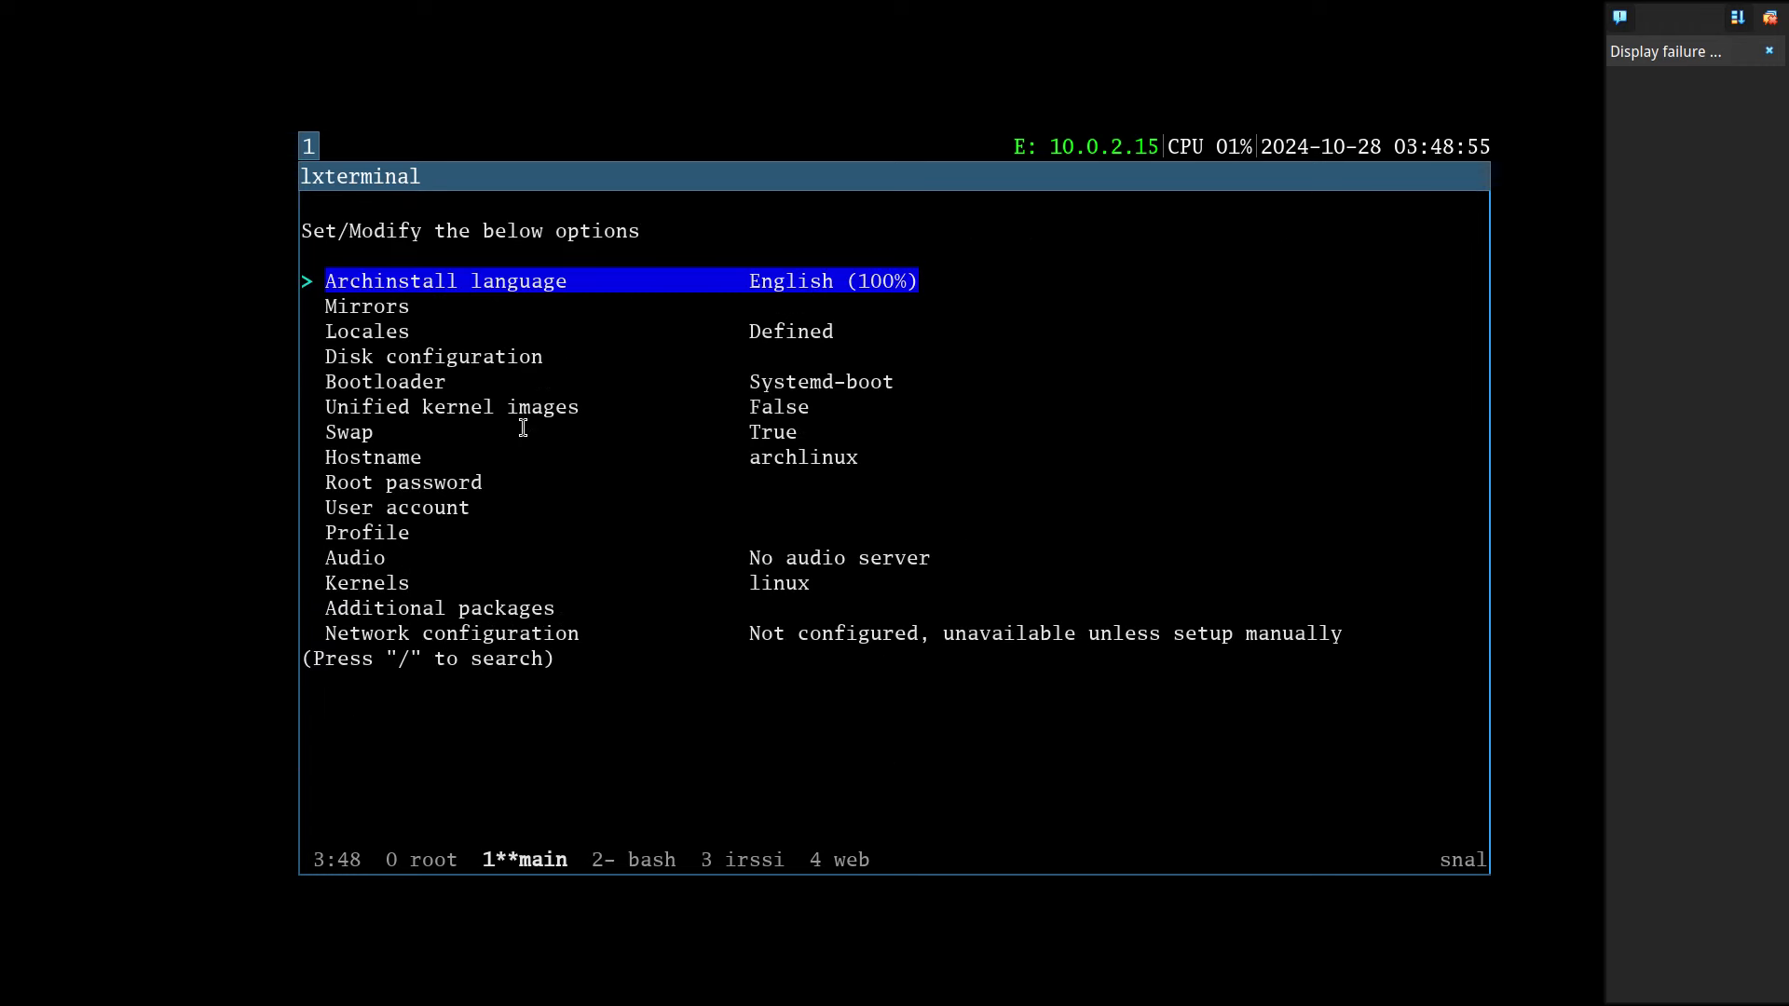
pyautogui.press('Down')
pyautogui.press('Up')
pyautogui.press('Down')
pyautogui.press('Return')
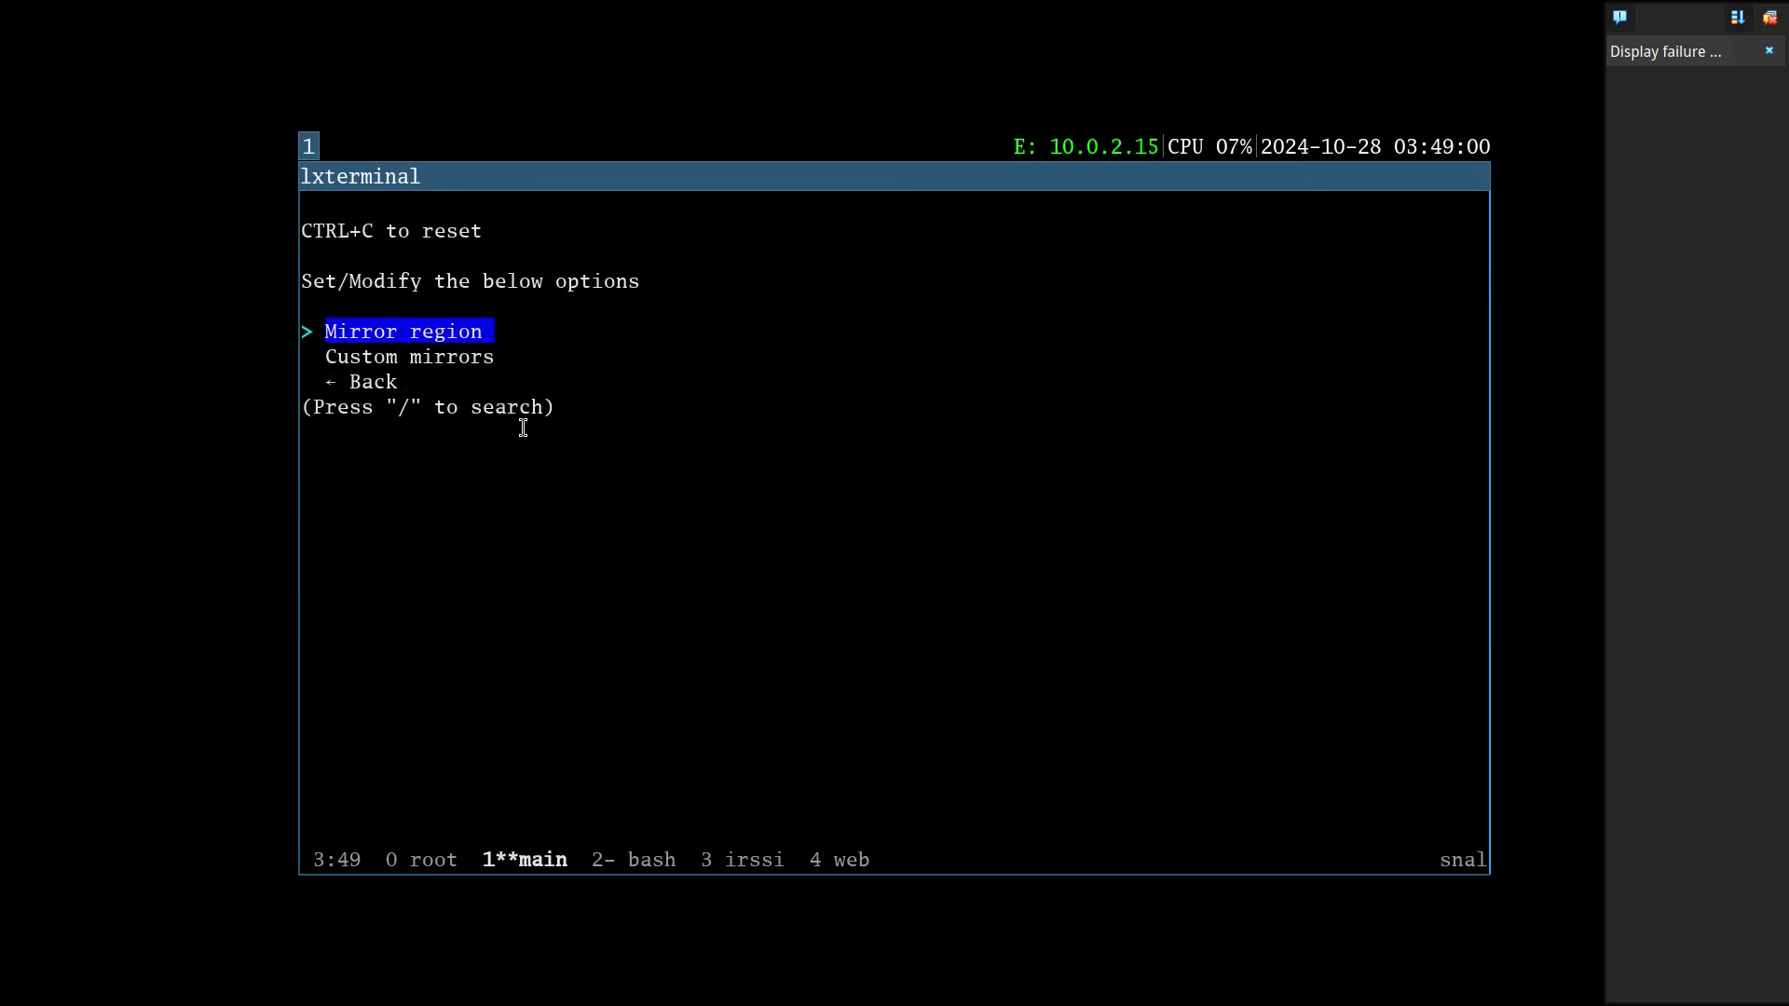
pyautogui.press('Return')
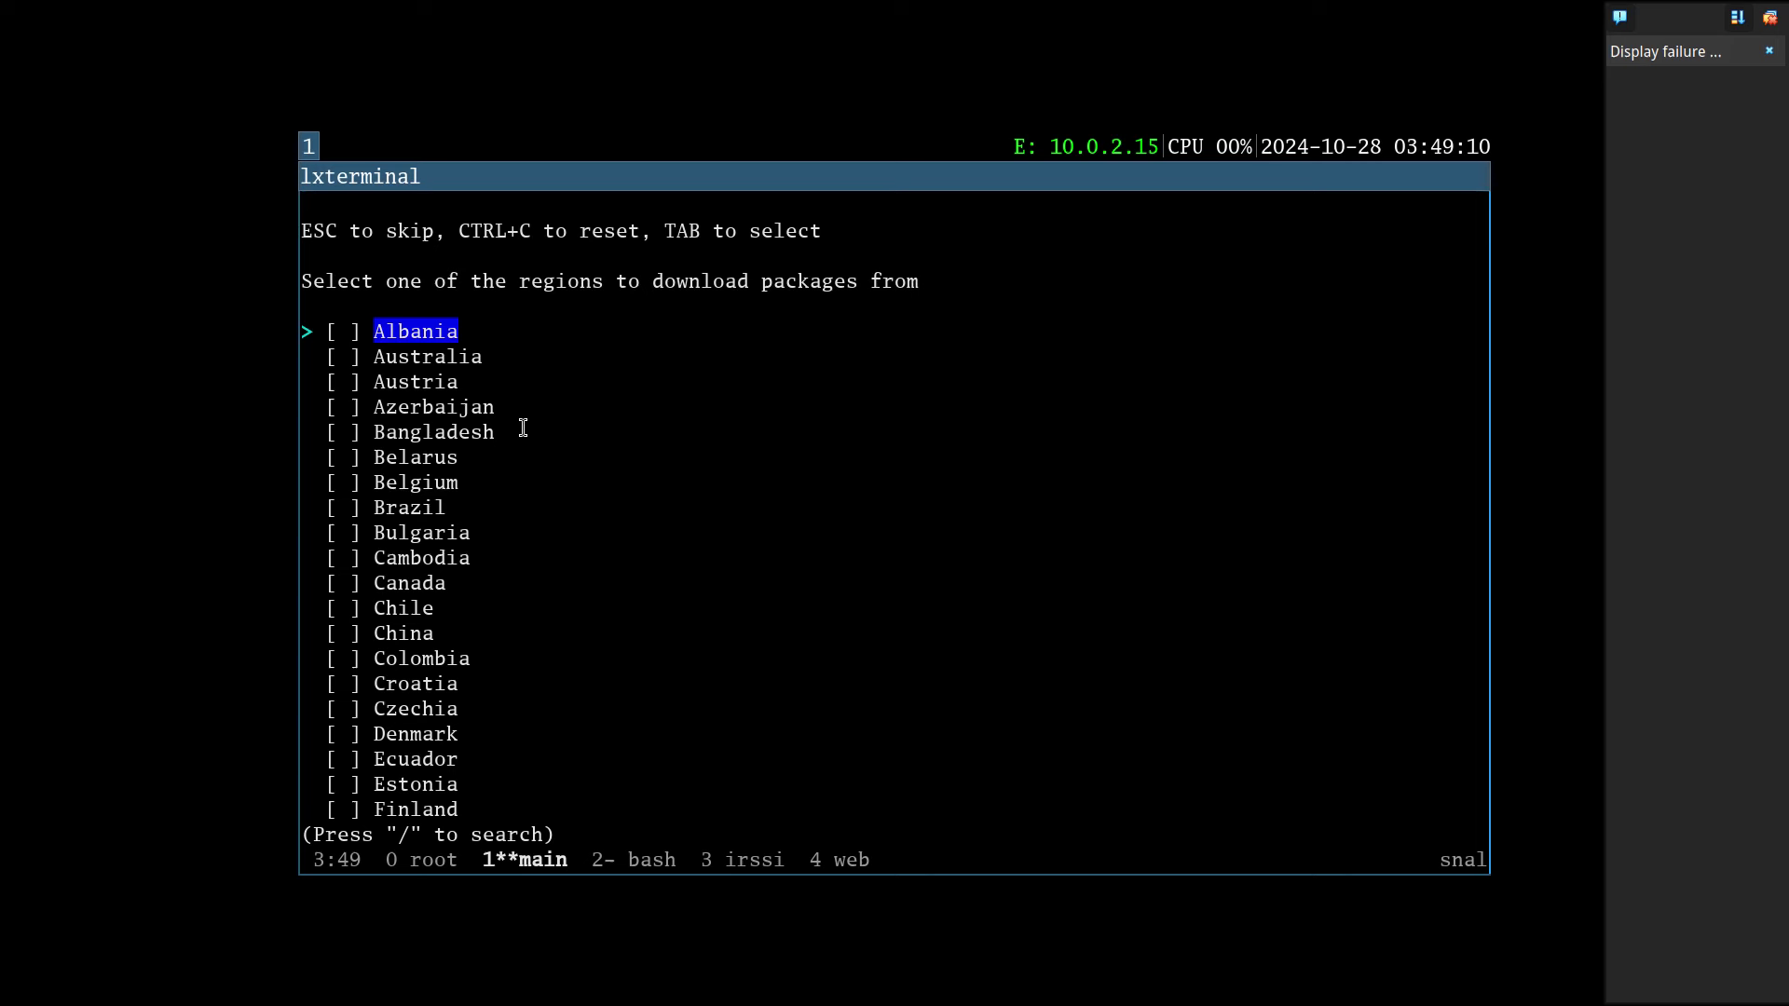
# Search 'swe', select Sweden as mirror region, and return to the main options
pyautogui.press('/')
pyautogui.write('swe')
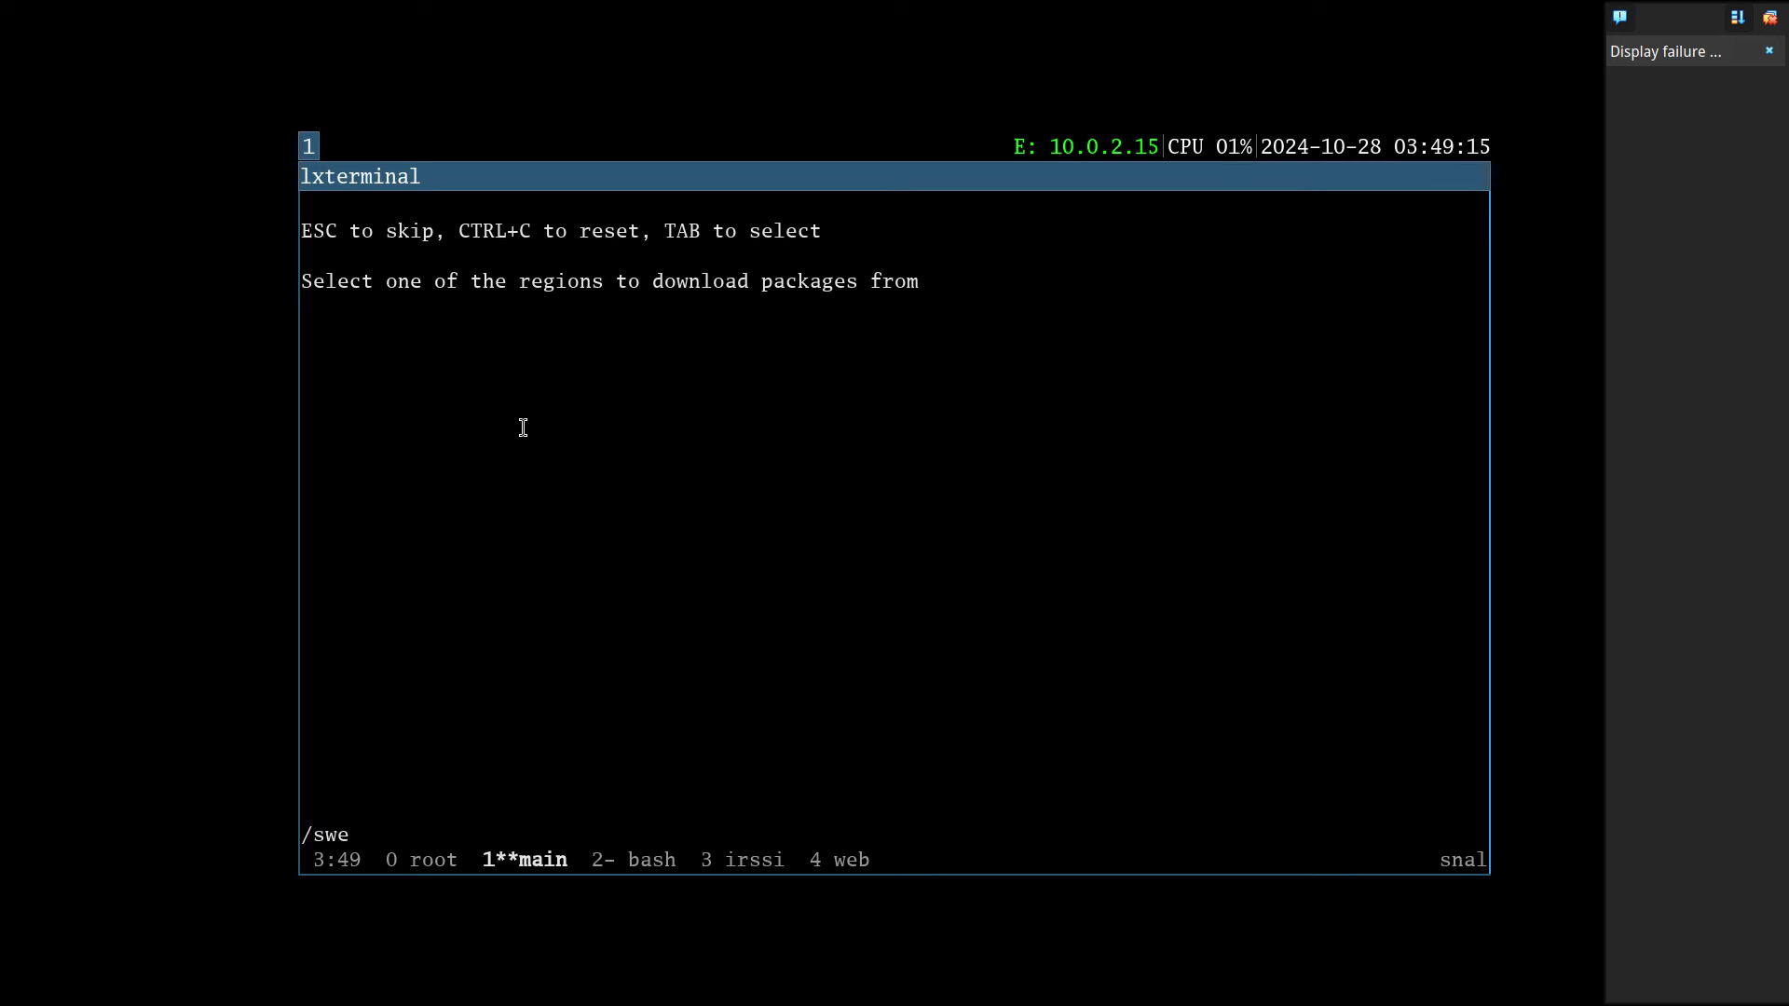
pyautogui.press('Return')
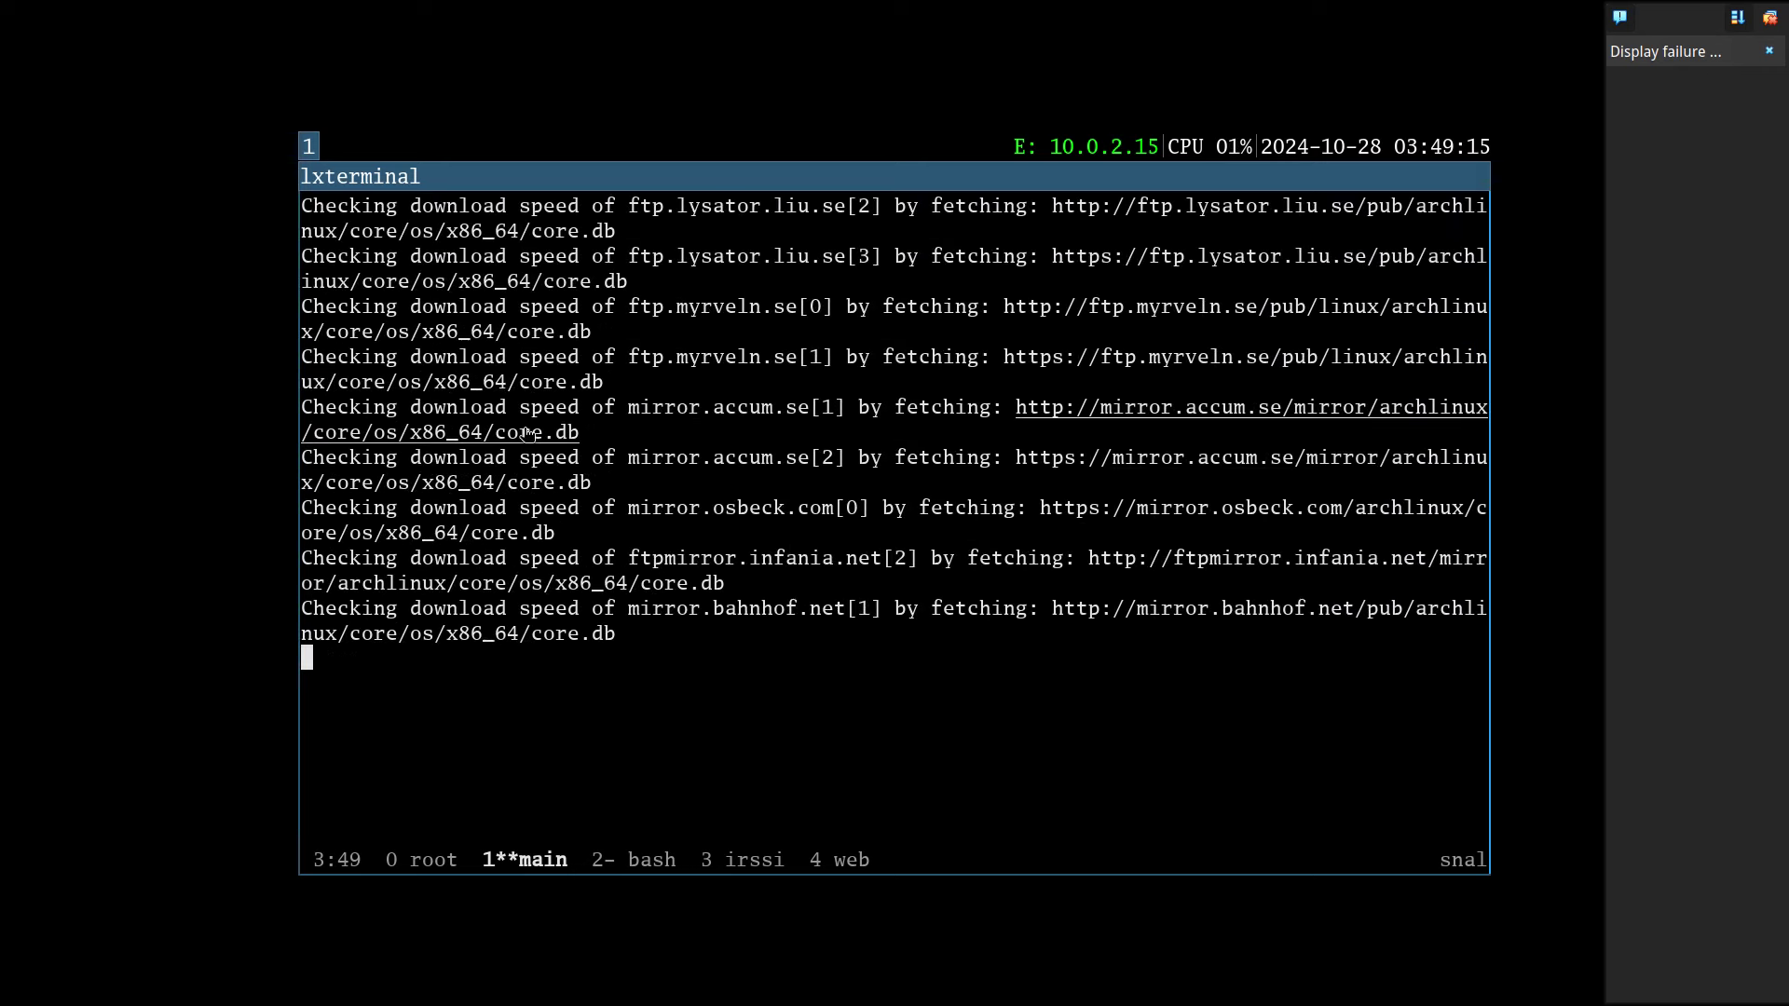
pyautogui.press('Down')
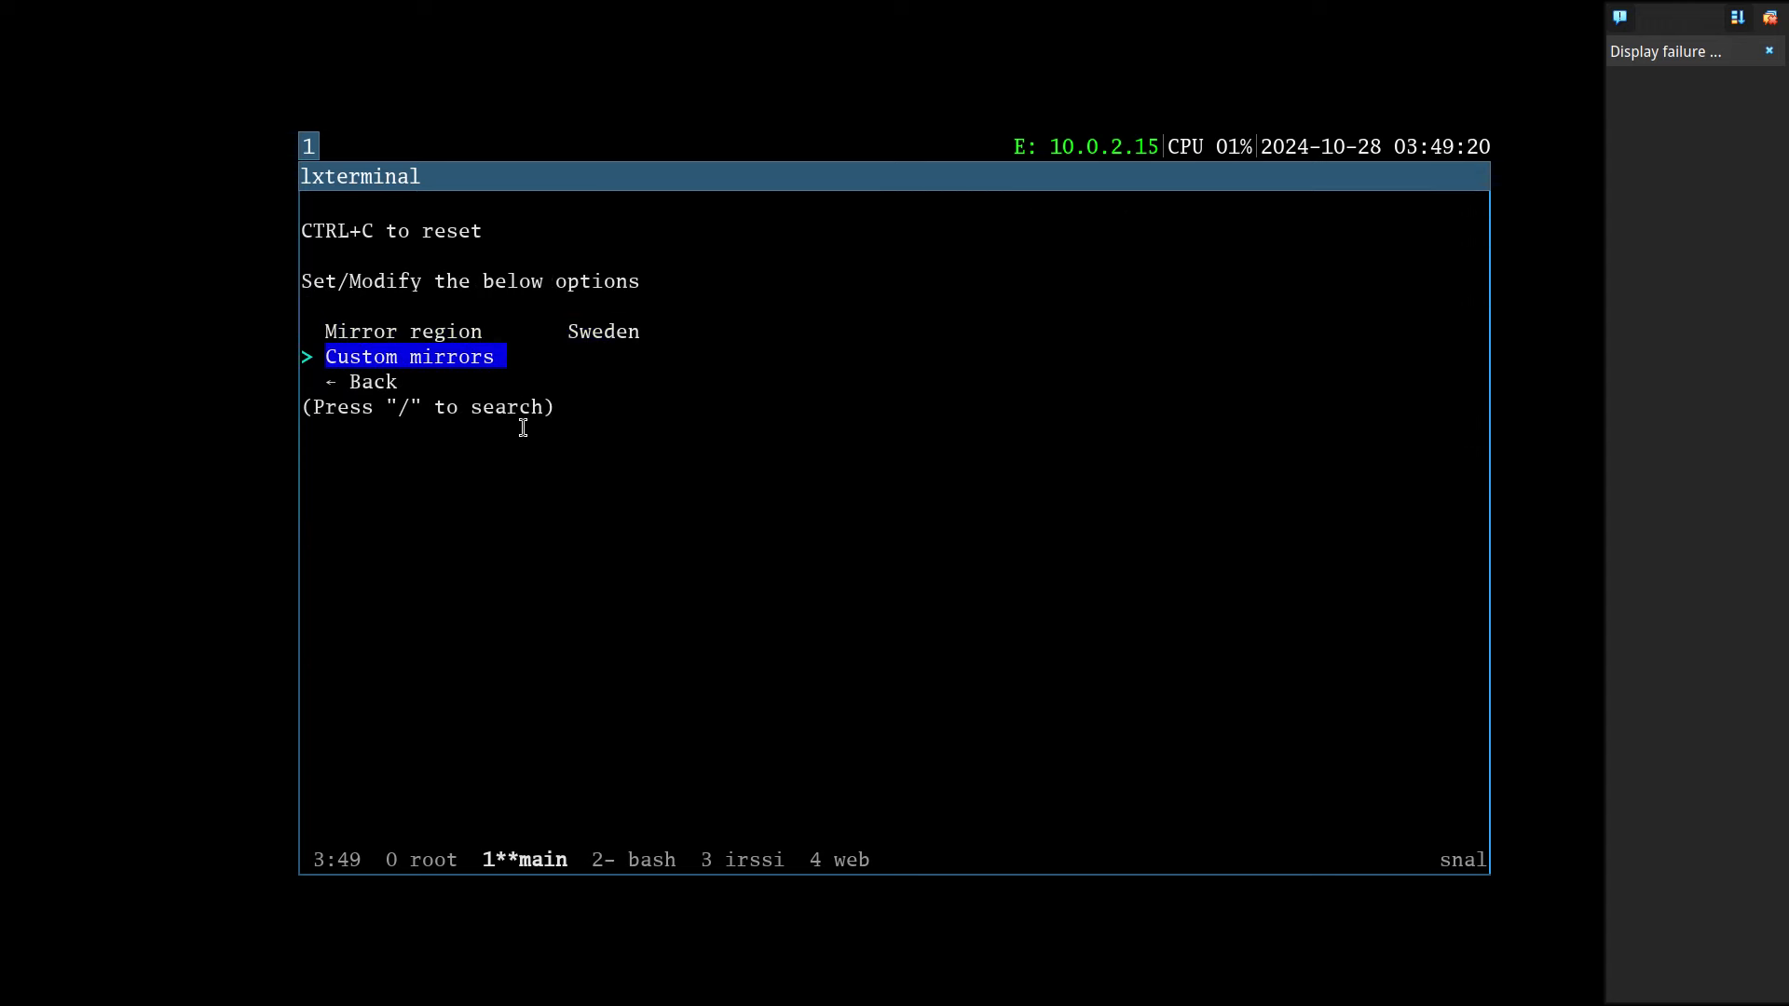
pyautogui.press('Down')
pyautogui.press('Return')
# Browse down to Profile, then reopen the terminal and resume the archinstall screen session
pyautogui.press('Down')
pyautogui.press('Down')
pyautogui.press('Down')
pyautogui.press('Down')
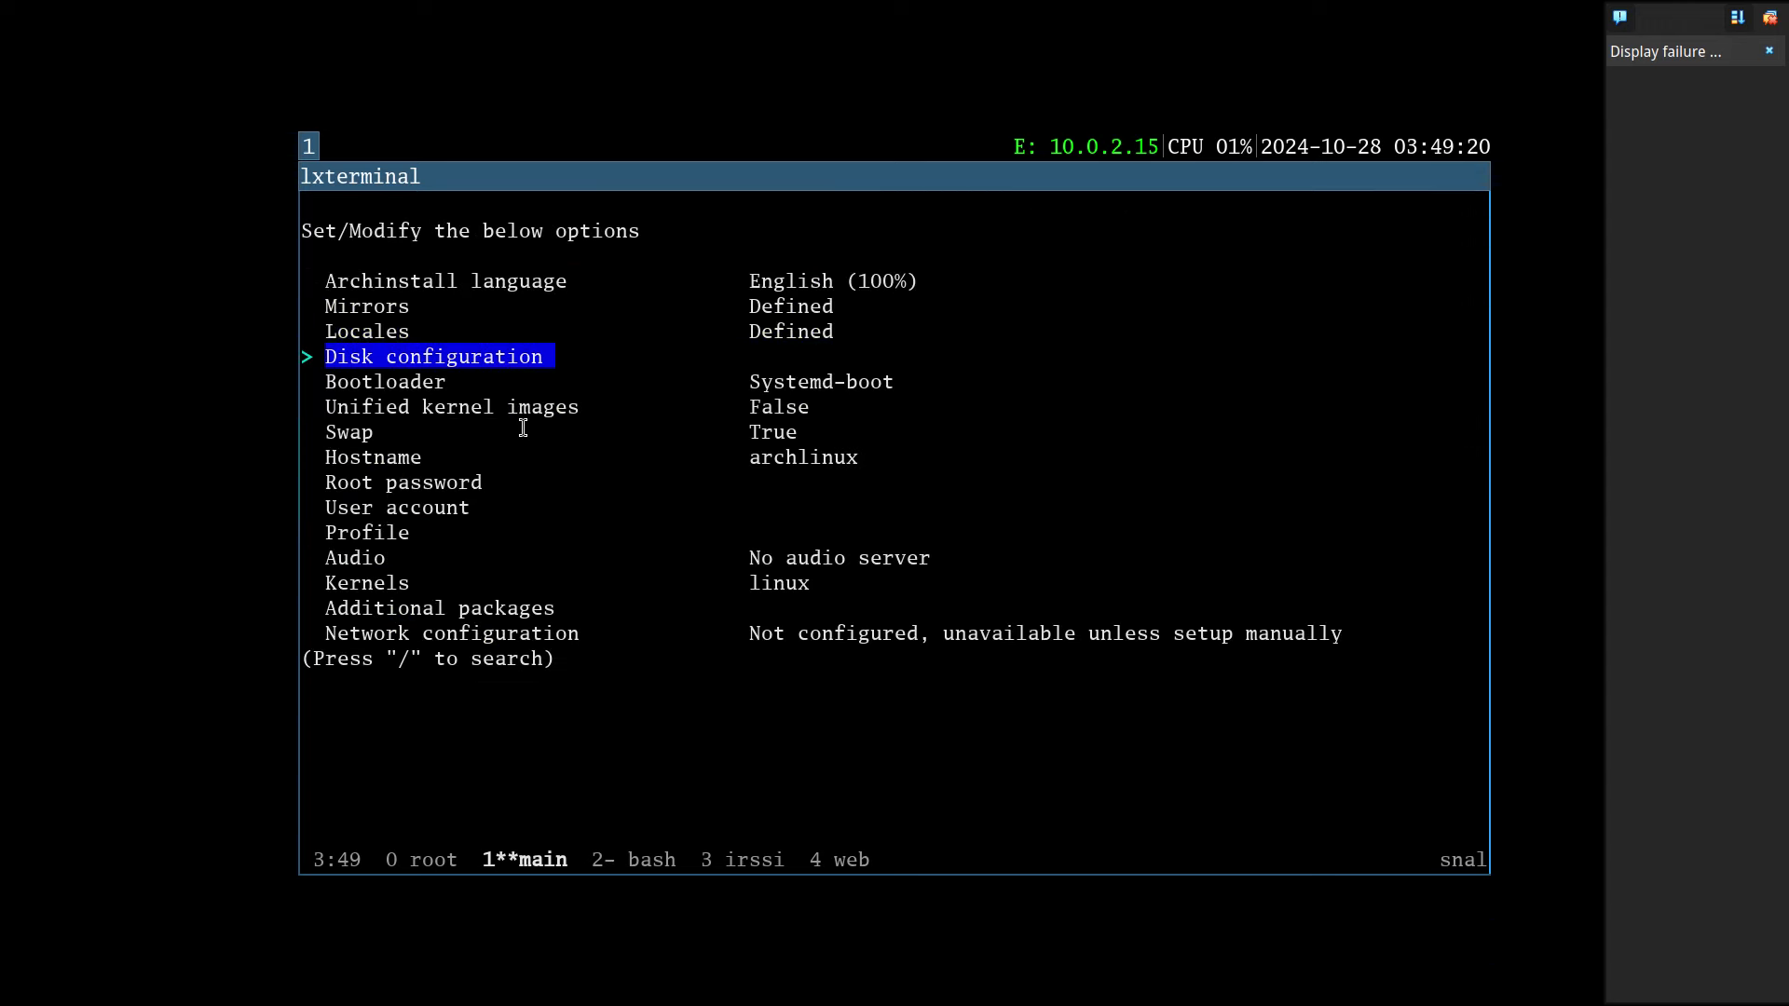
pyautogui.press('Down')
pyautogui.press('Down')
pyautogui.press('Down')
pyautogui.press('Down')
pyautogui.press('Down')
pyautogui.press('Down')
pyautogui.press('Down')
pyautogui.press('Down')
pyautogui.press('Down')
pyautogui.press('Down')
pyautogui.press('Down')
pyautogui.press('Down')
pyautogui.press('Down')
pyautogui.press('Down')
pyautogui.press('Down')
pyautogui.press('Down')
pyautogui.press('Down')
pyautogui.press('Down')
pyautogui.press('Down')
pyautogui.press('Down')
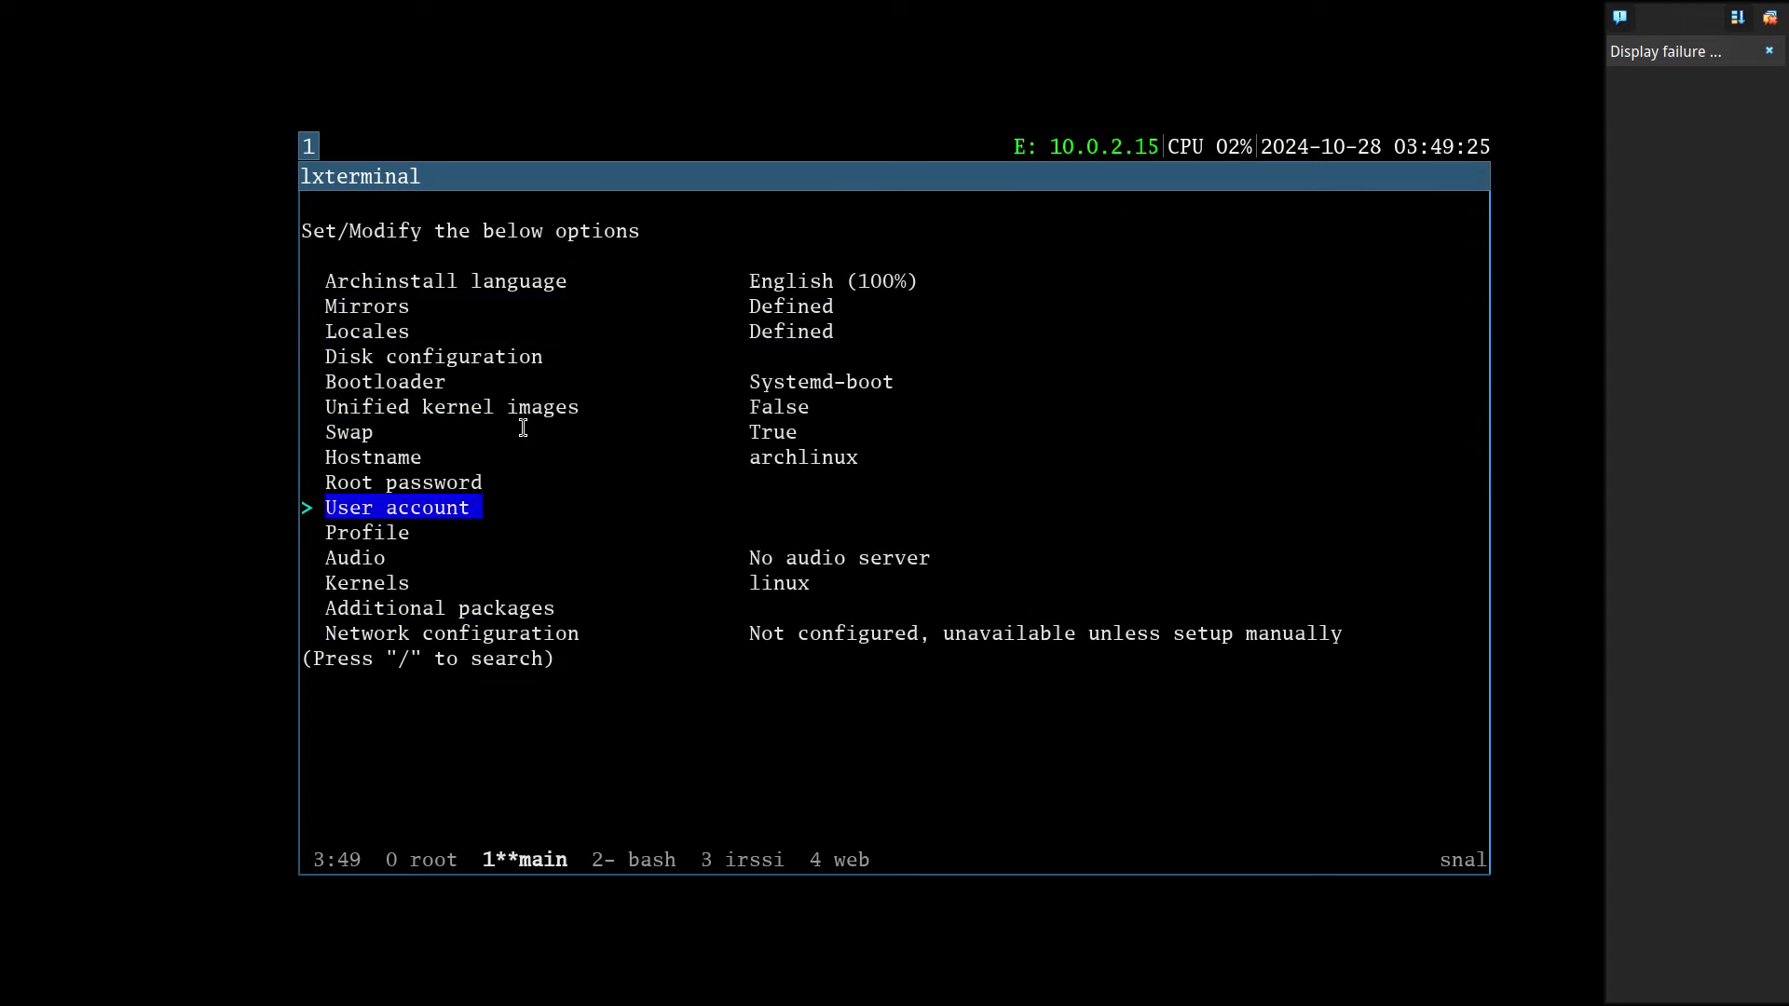
pyautogui.press('super+q')
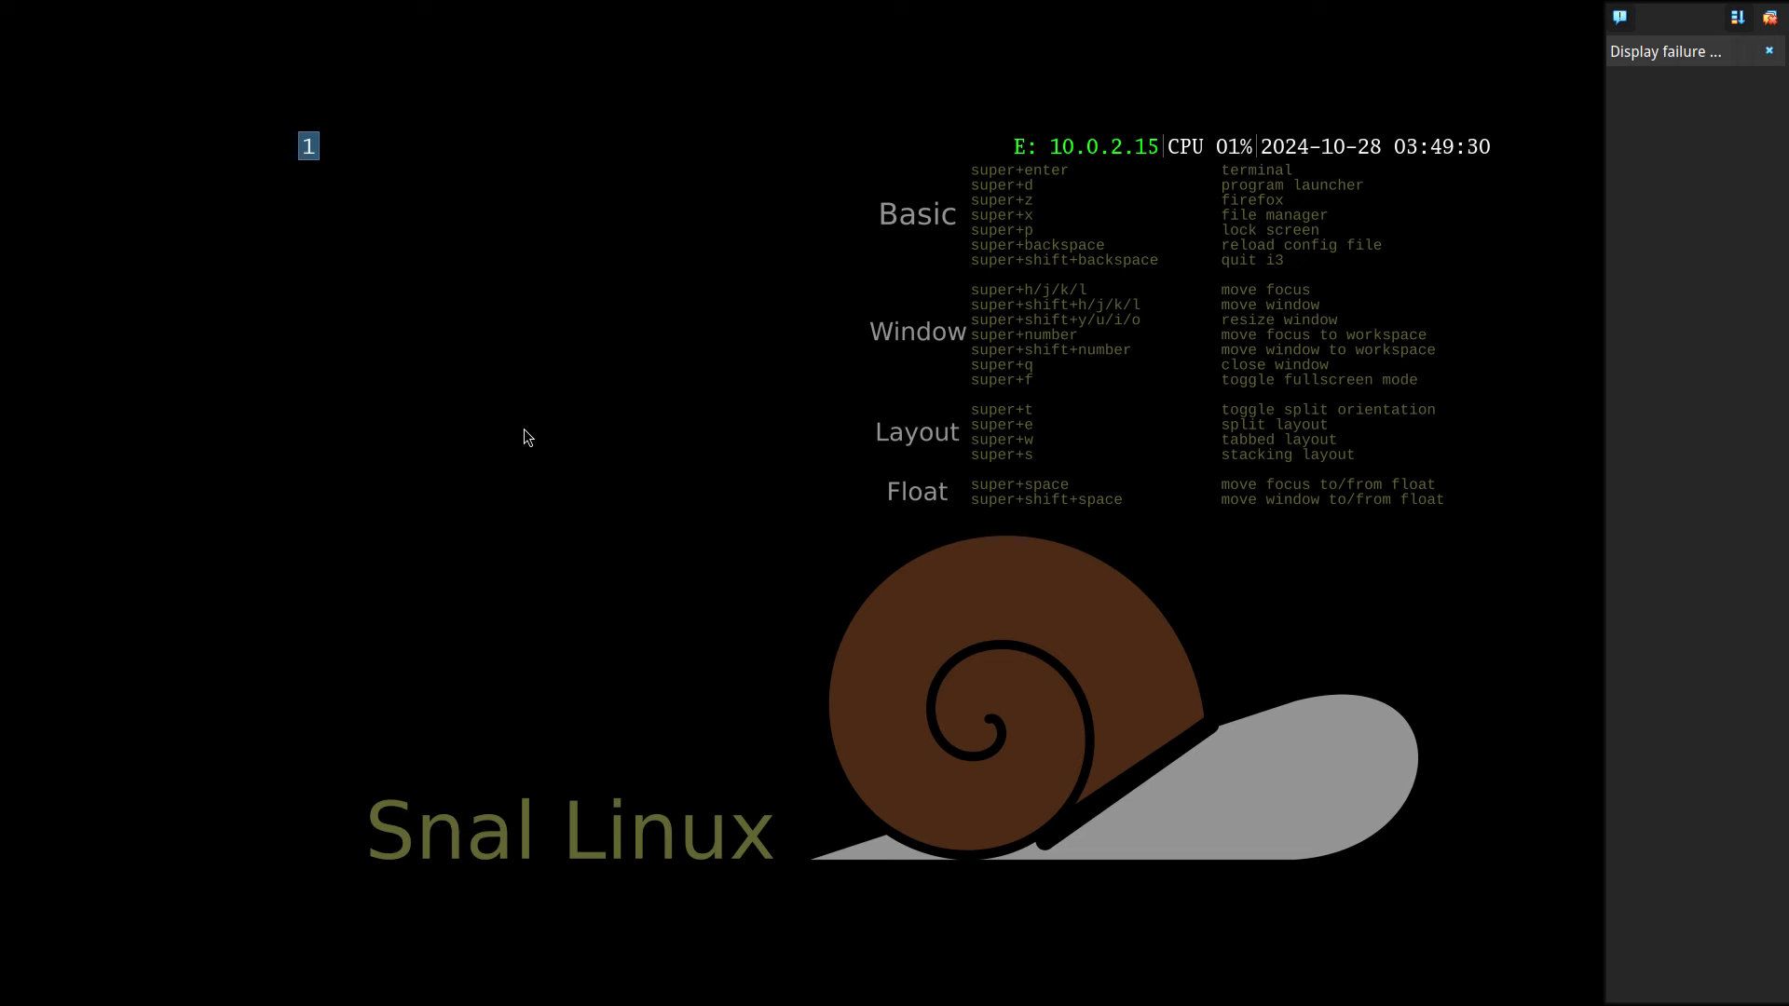
pyautogui.press('super+Return')
pyautogui.press('Return')
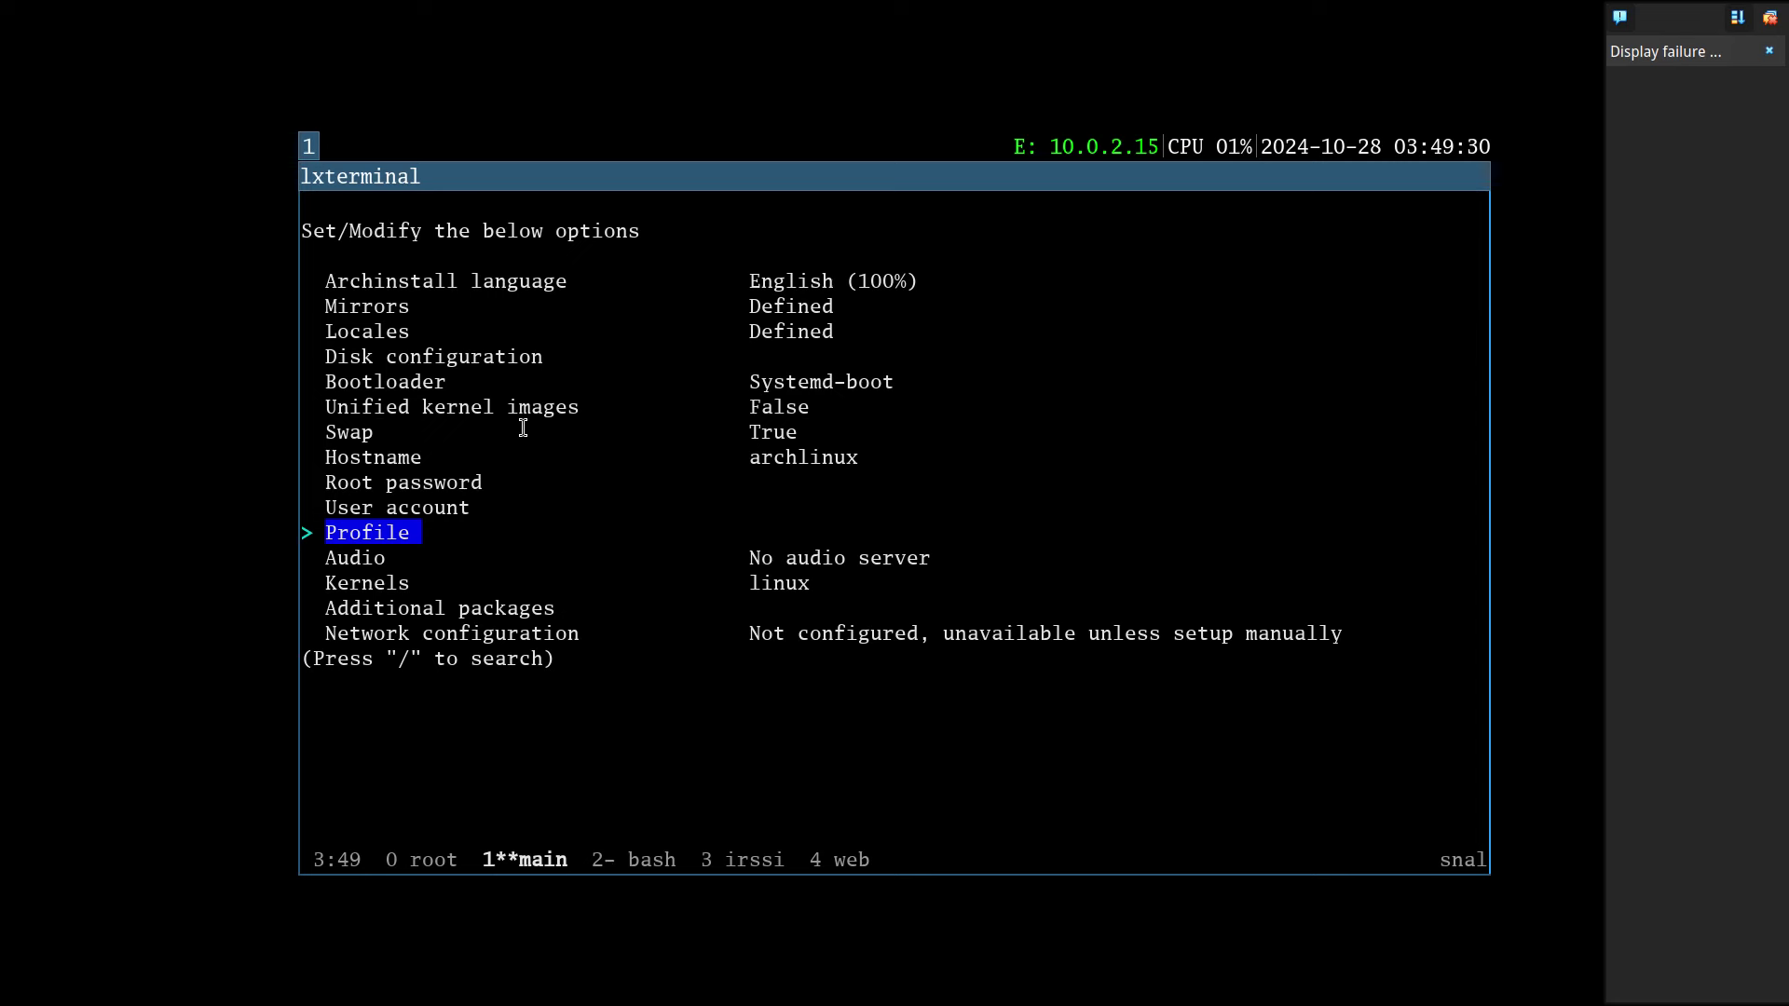
# Move past Network configuration to the bottom of the menu and abort archinstall
pyautogui.press('Up')
pyautogui.press('Down')
pyautogui.press('Down')
pyautogui.press('Down')
pyautogui.press('Down')
pyautogui.press('Down')
pyautogui.press('Down')
pyautogui.press('Down')
pyautogui.press('Down')
pyautogui.press('Down')
pyautogui.press('Down')
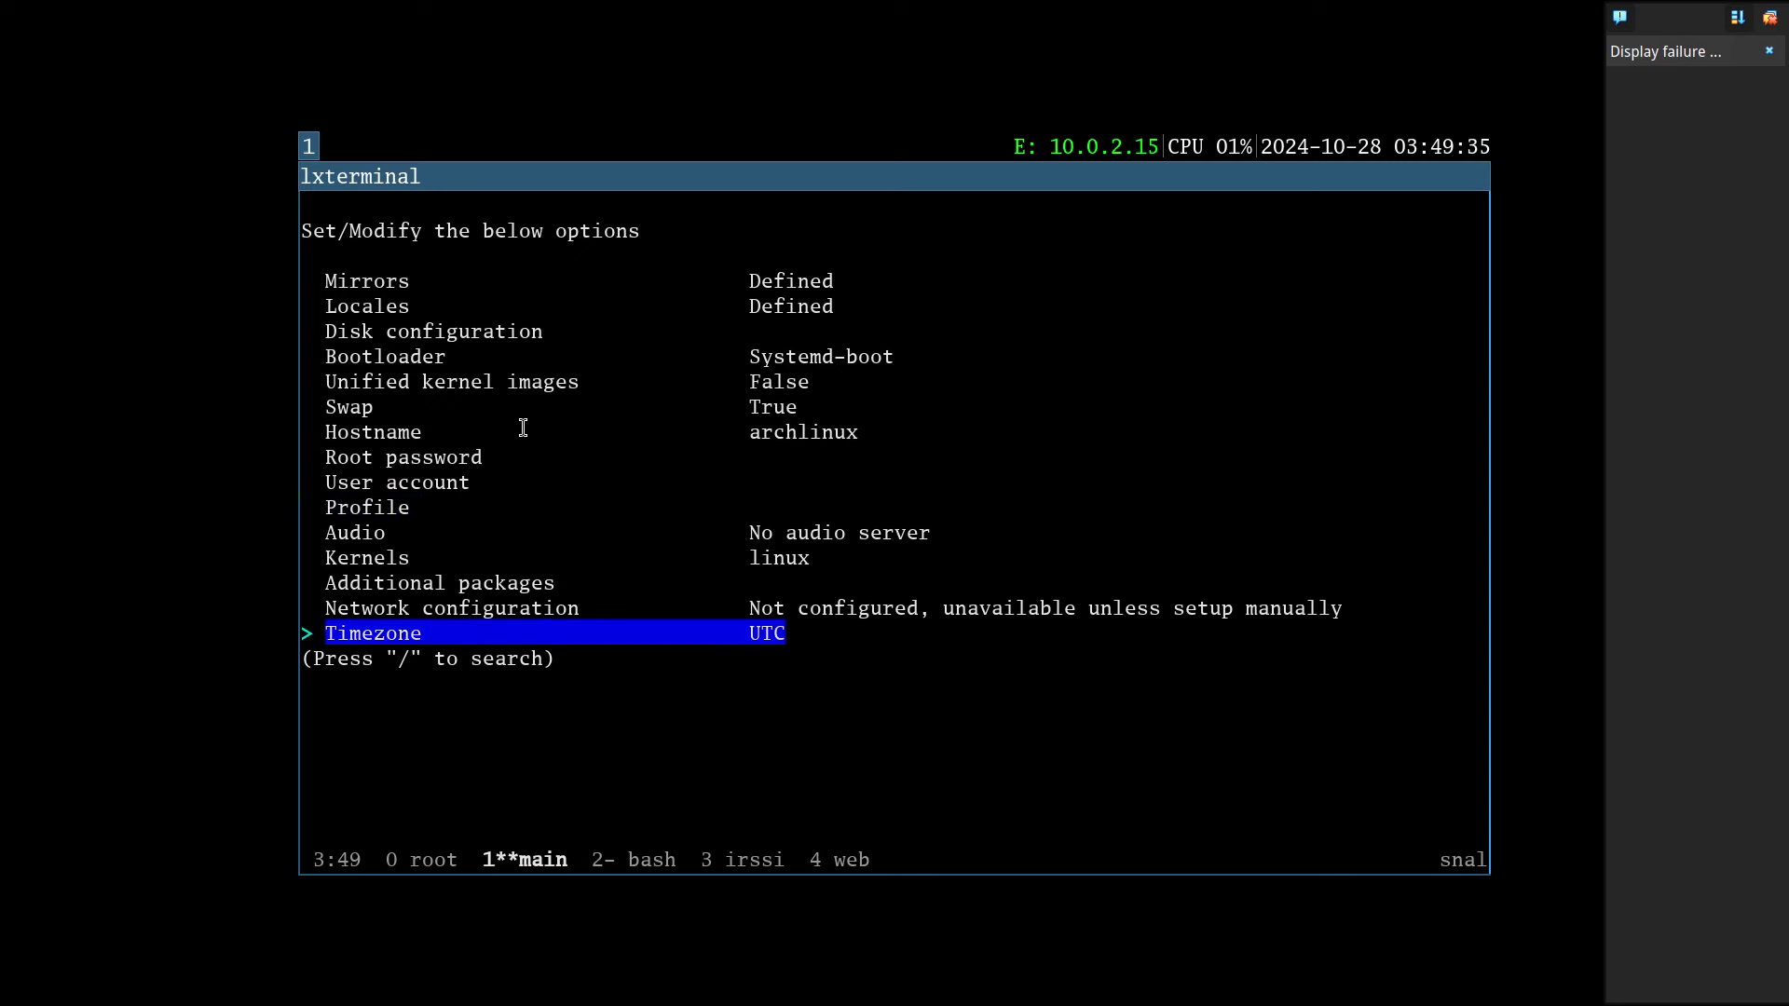
pyautogui.press('Down')
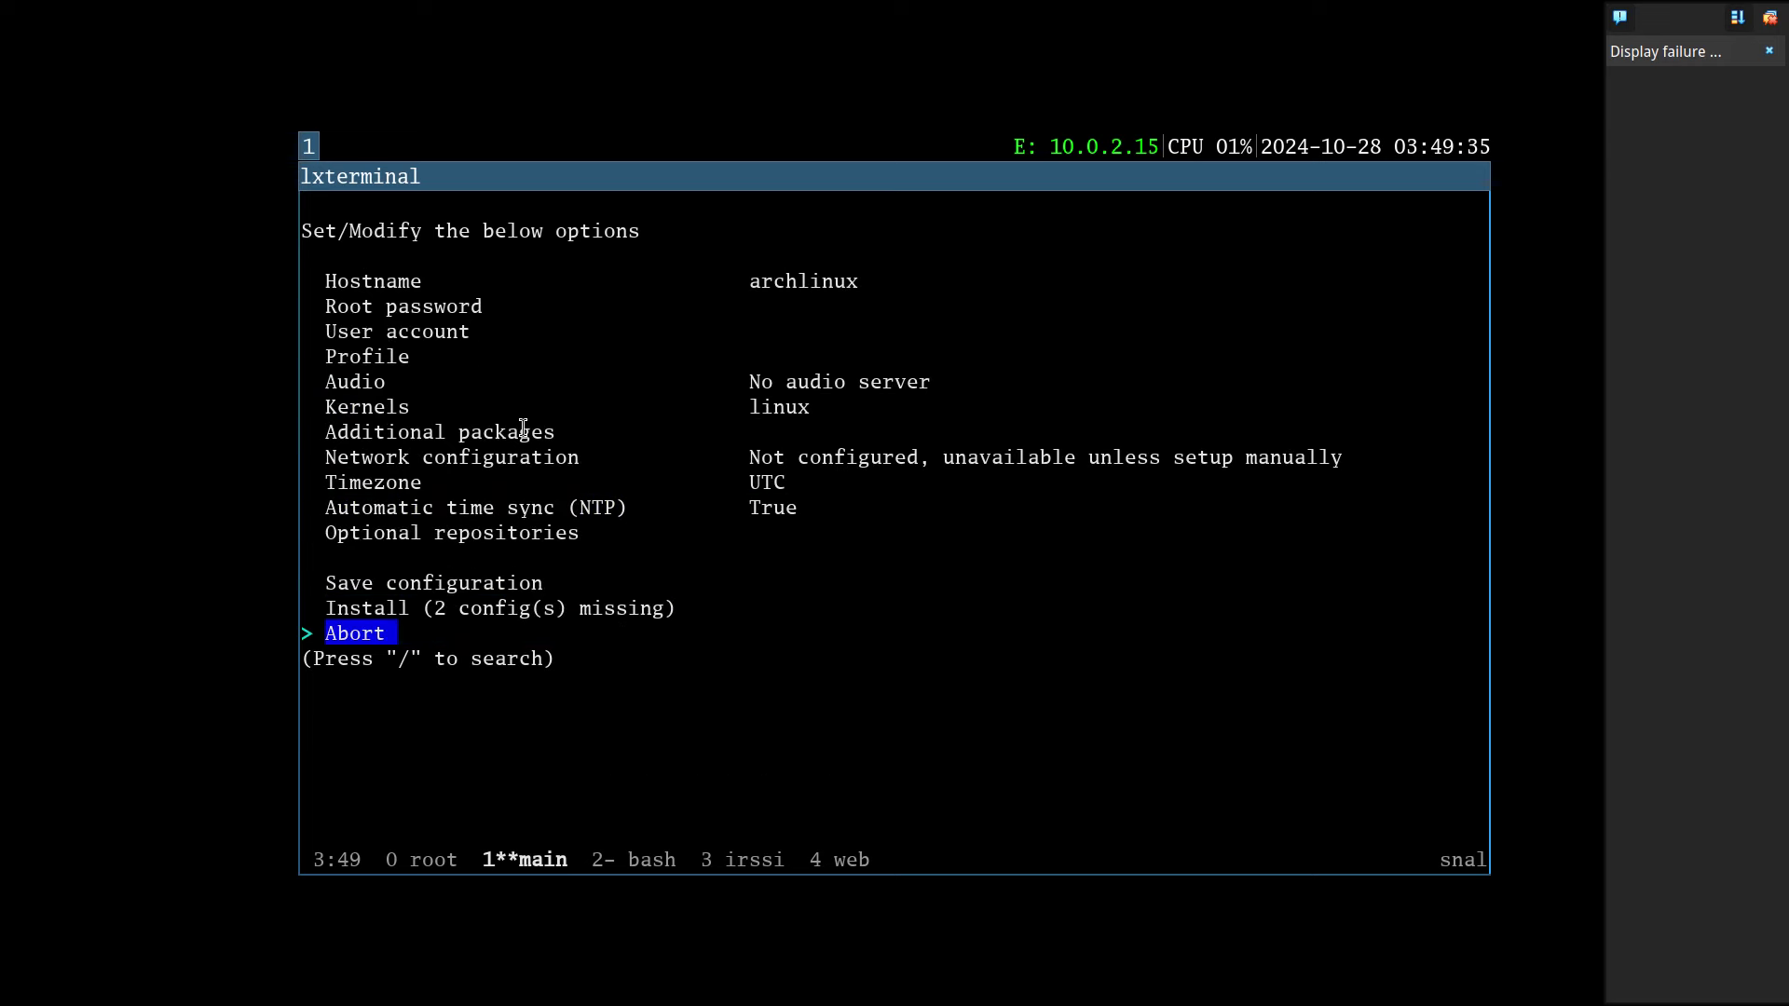
pyautogui.press('Return')
# Run lsblk to list loop0 1.6G, the 30.5G sda disk and sr0 1.9G, then dismiss the display-failure notification
pyautogui.write('lsblk')
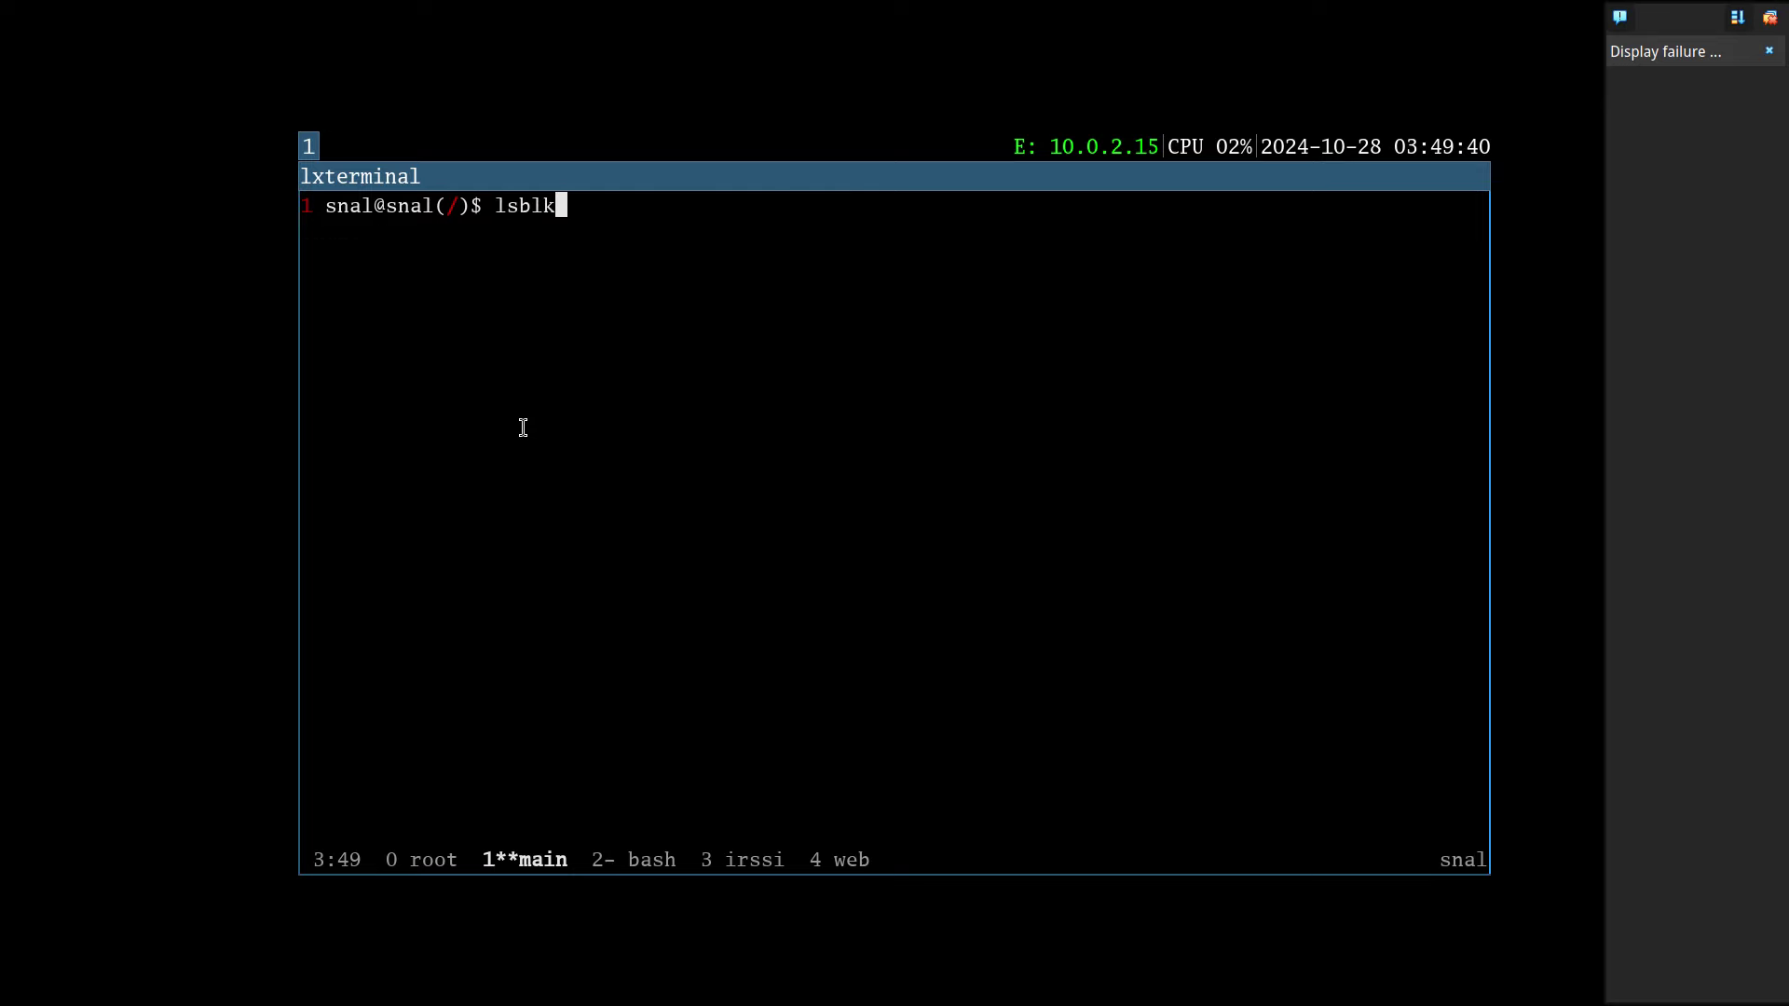
pyautogui.press('Return')
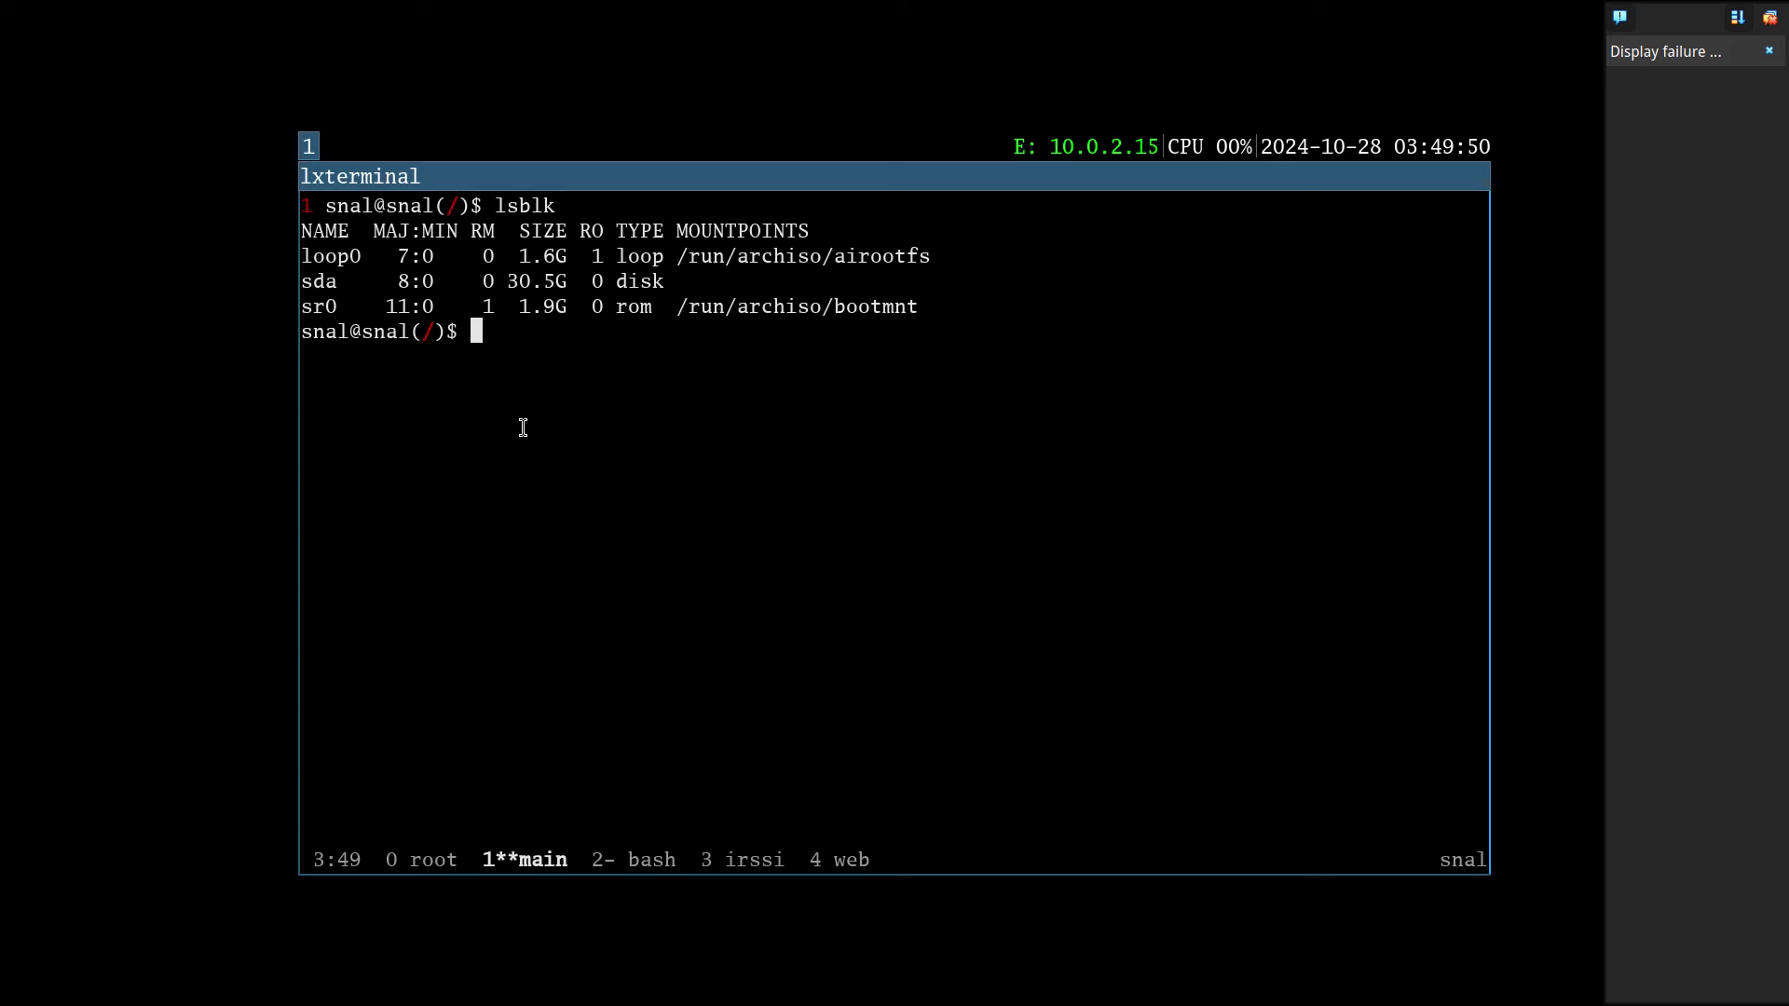
pyautogui.click(1760, 19)
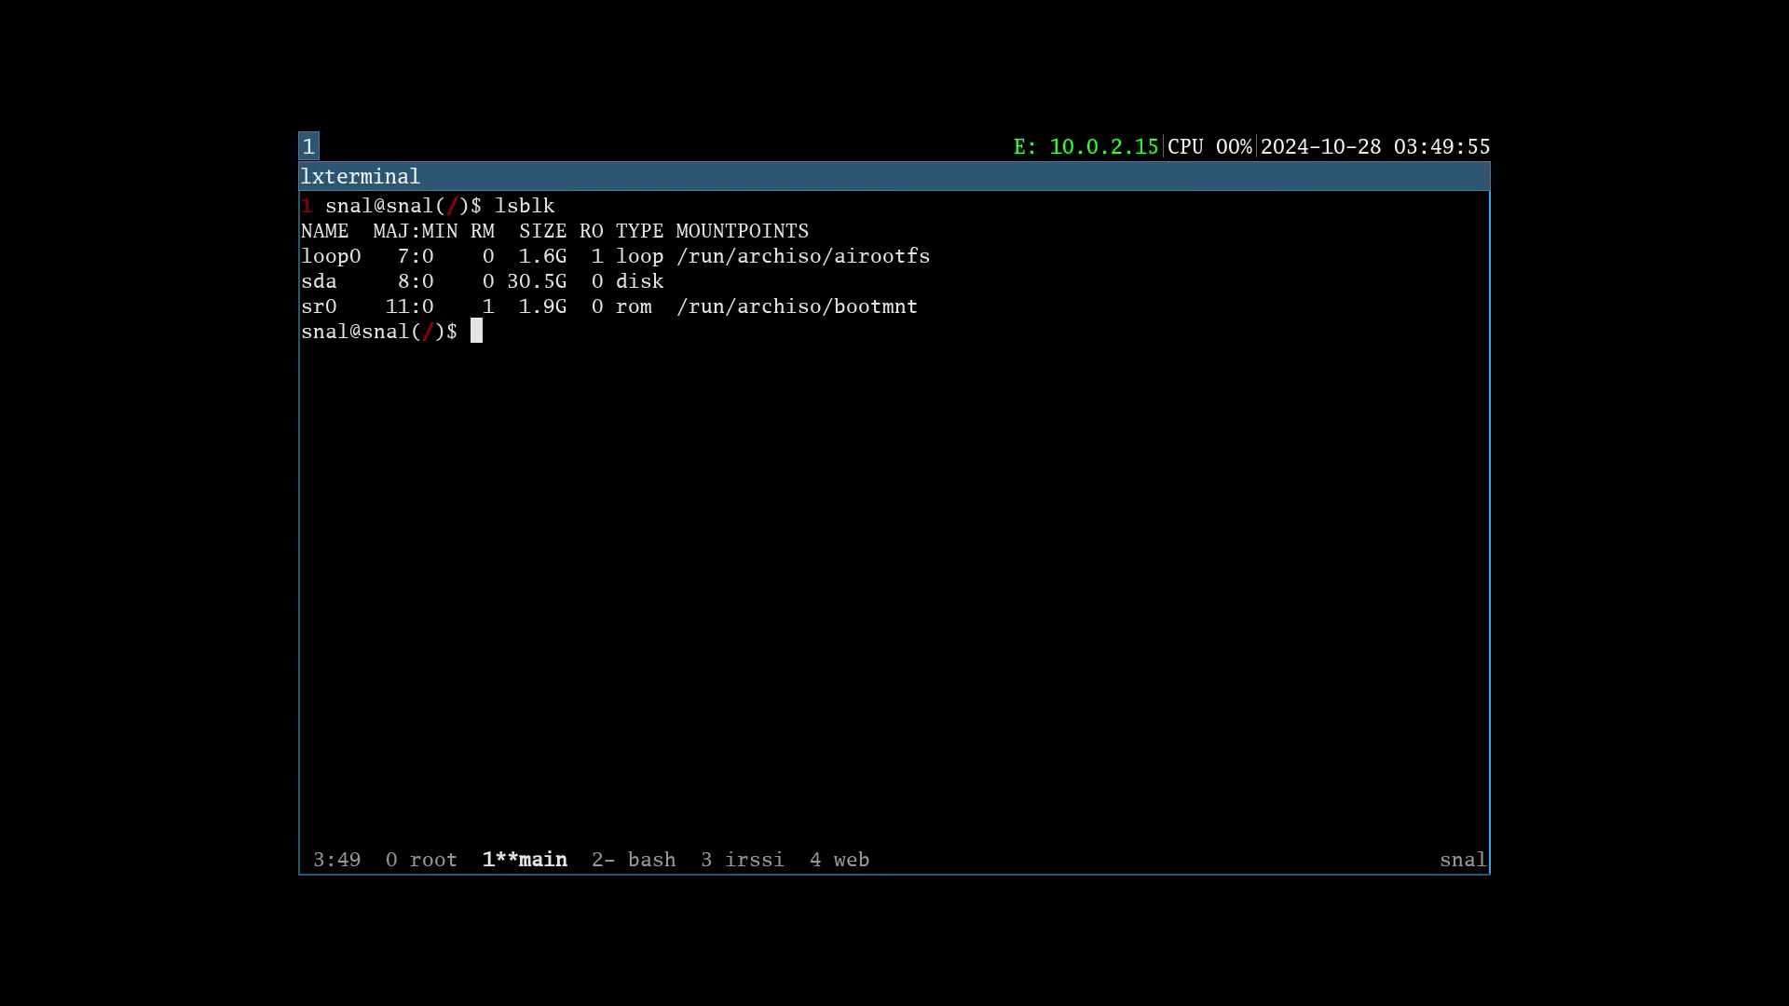